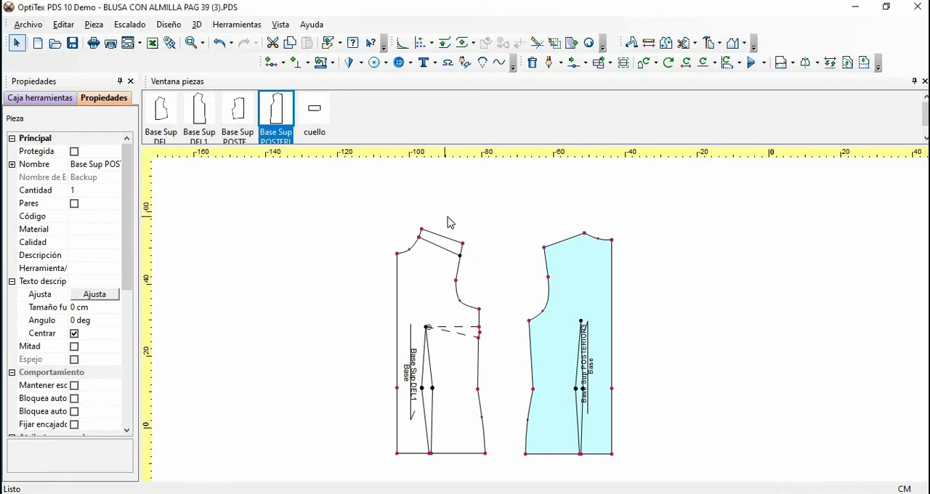
# Cut the front bodice along the internal line below the shoulder and move the resulting shoulder strip away from it
pyautogui.scroll(1, 450, 222)
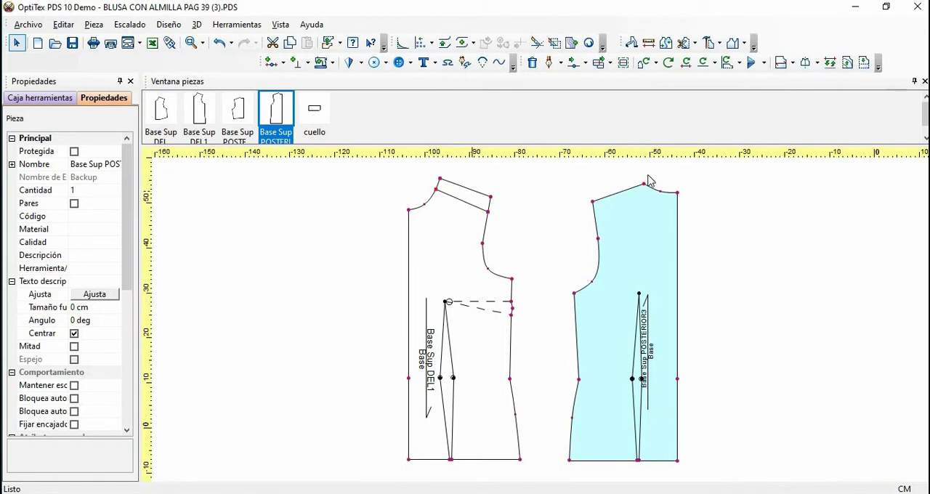
pyautogui.click(694, 47)
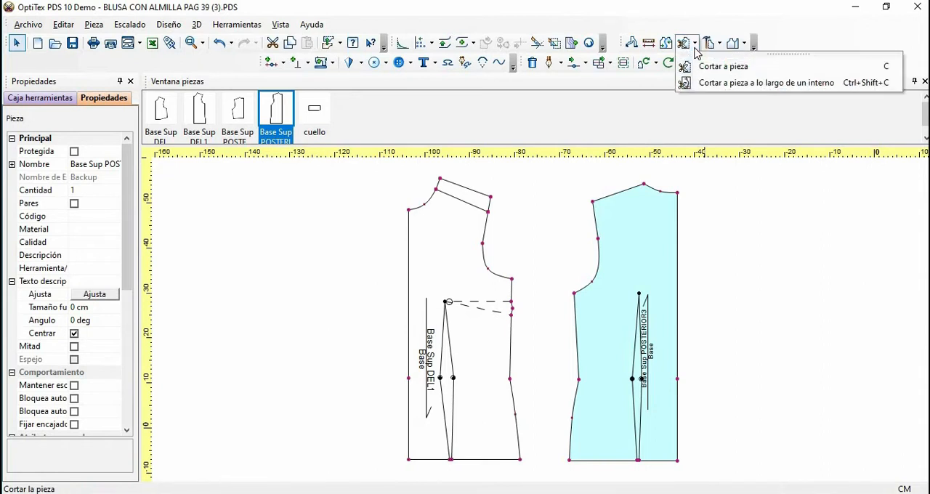
pyautogui.click(697, 86)
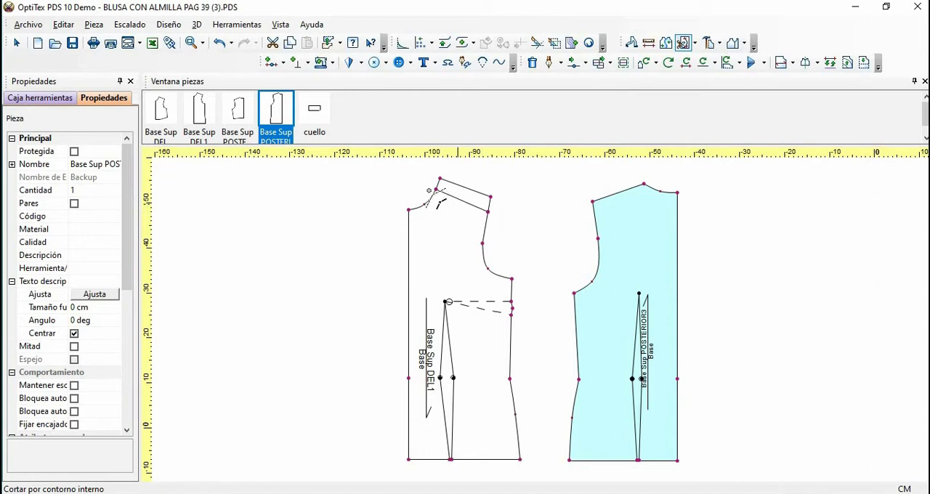
pyautogui.doubleClick(488, 212)
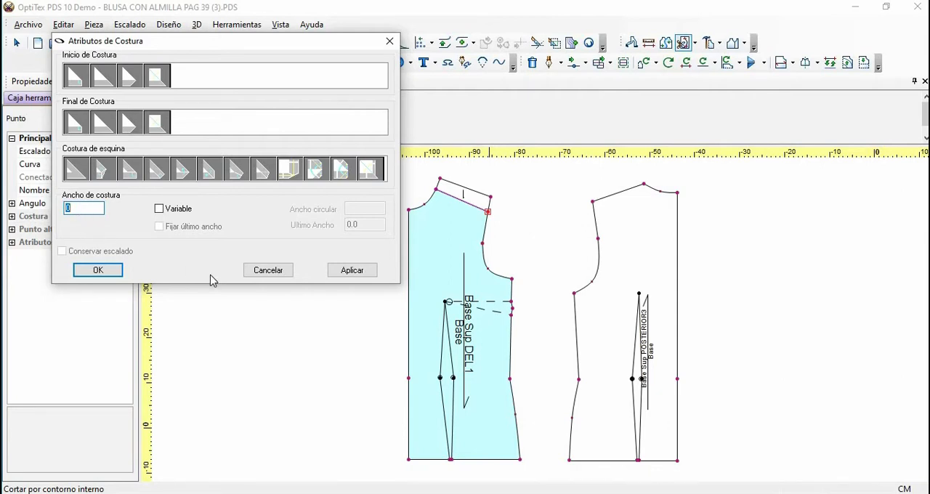
pyautogui.click(267, 270)
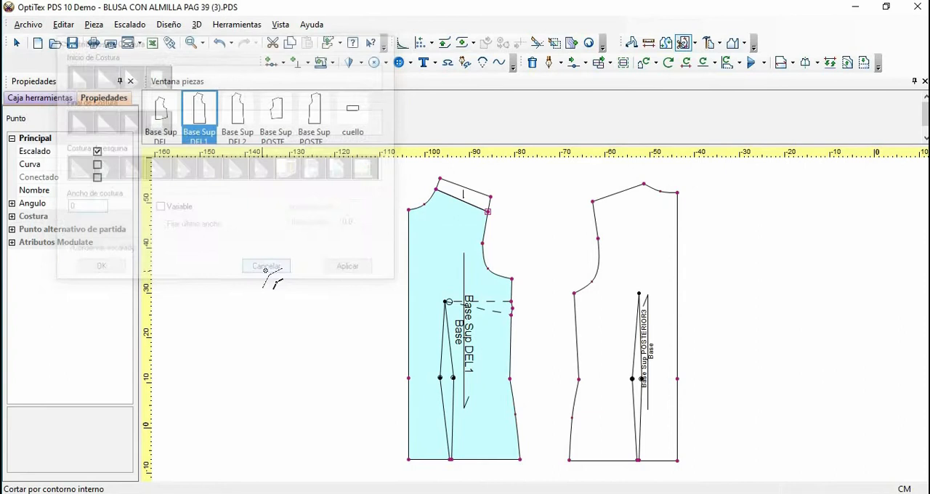
pyautogui.rightClick(534, 203)
pyautogui.click(561, 208)
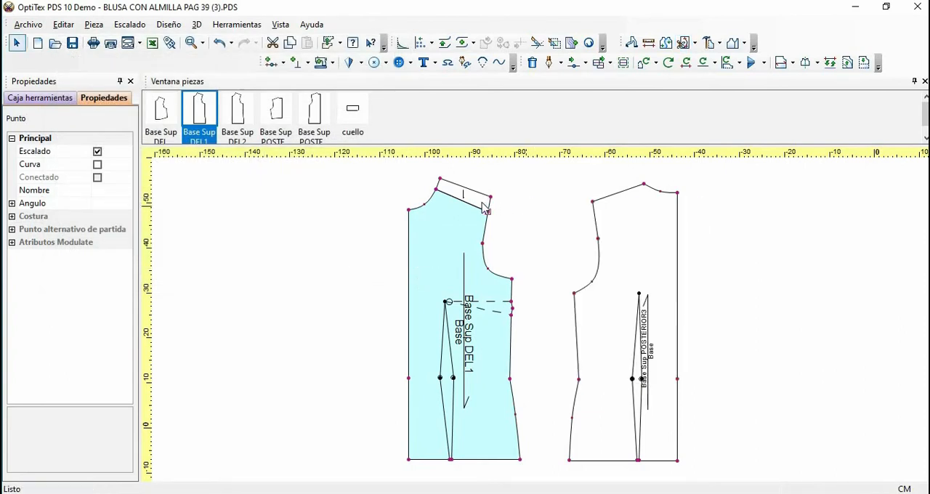
pyautogui.press('space')
pyautogui.click(544, 186)
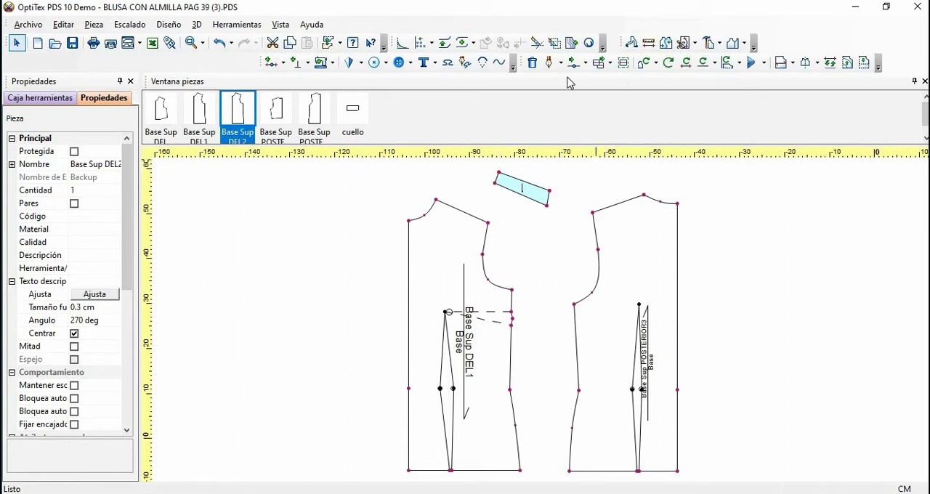
# Flip the shoulder strip horizontally and vertically, and place it just above the back bodice's shoulder
pyautogui.click(764, 63)
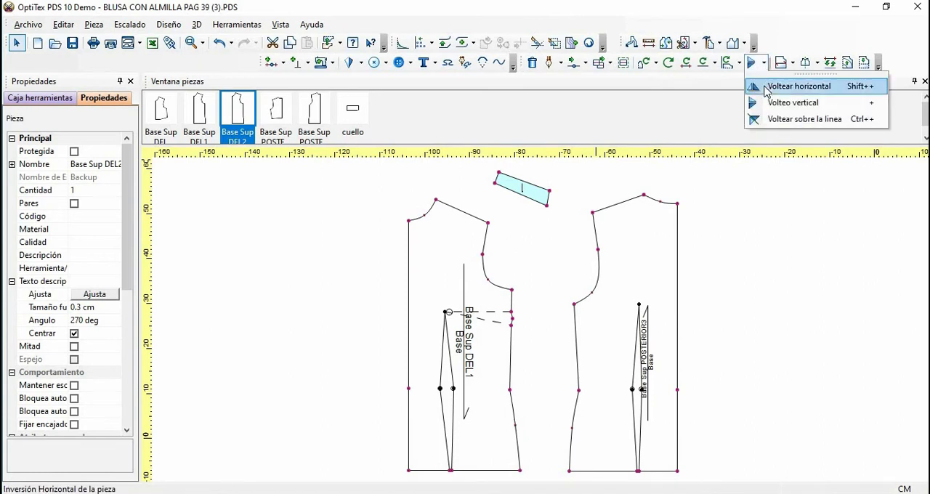
pyautogui.click(797, 86)
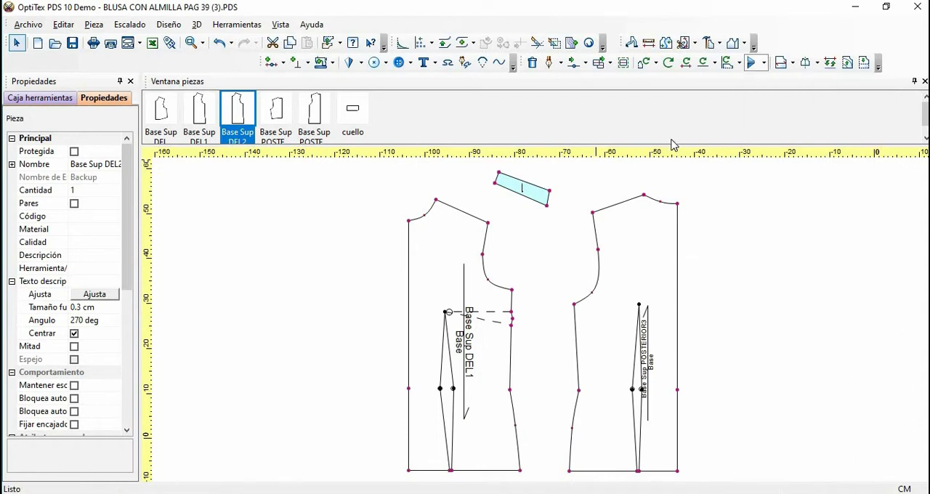
pyautogui.click(546, 192)
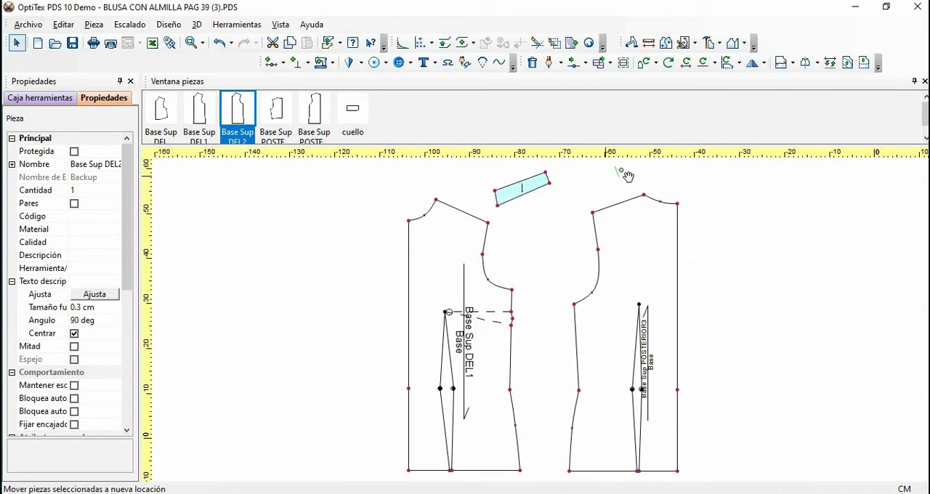
pyautogui.moveTo(627, 176); pyautogui.dragTo(639, 195)
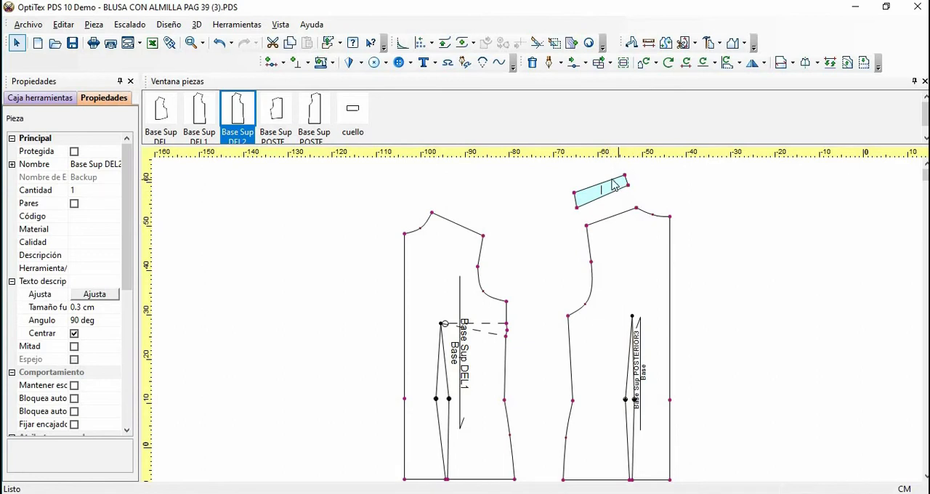
pyautogui.click(763, 64)
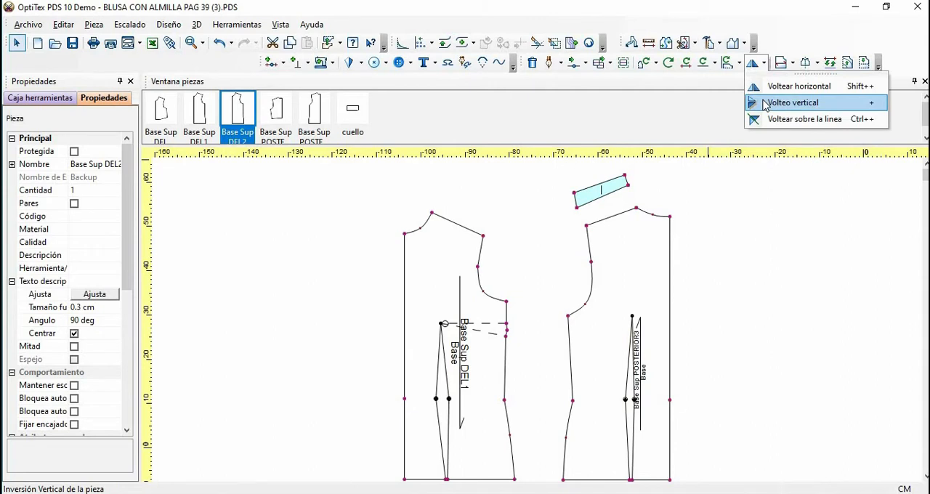
pyautogui.click(792, 103)
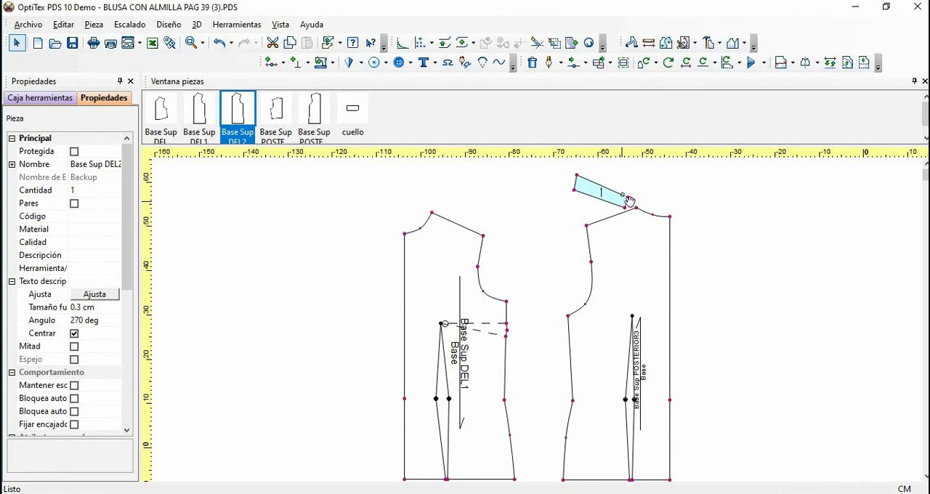
pyautogui.click(630, 178)
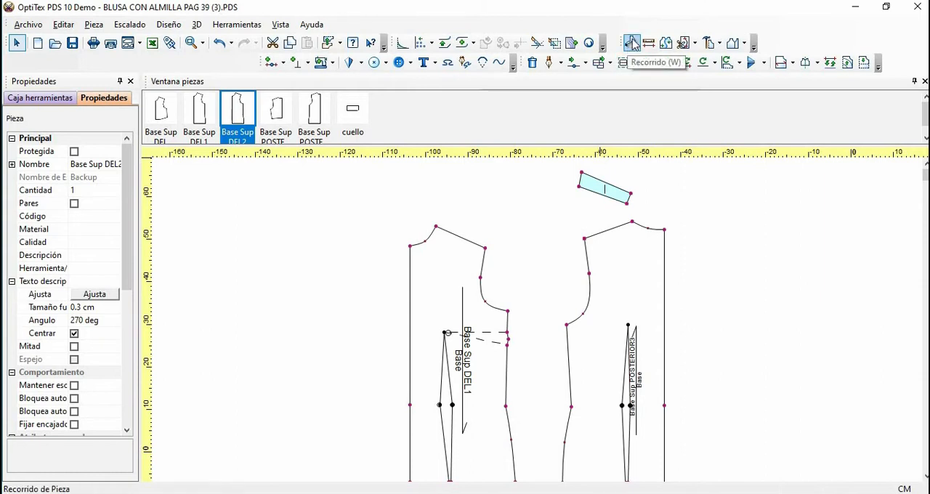
# Walk the shoulder strip from its lower neck-side corner onto the back bodice's neck-shoulder point, aligning it along the shoulder line
pyautogui.click(632, 43)
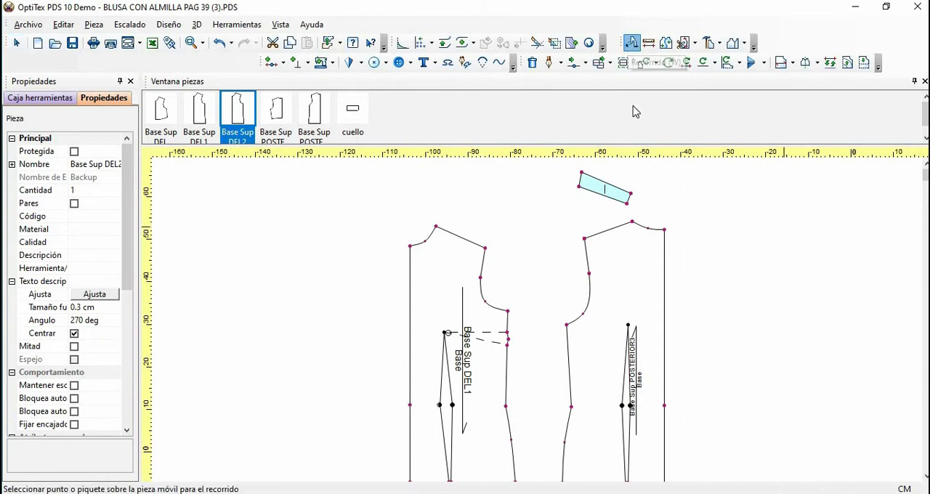
pyautogui.click(627, 203)
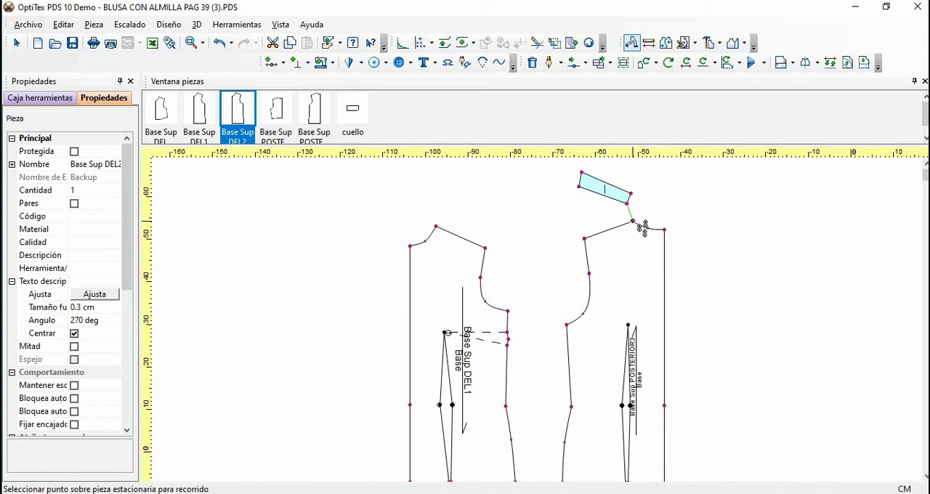
pyautogui.click(633, 220)
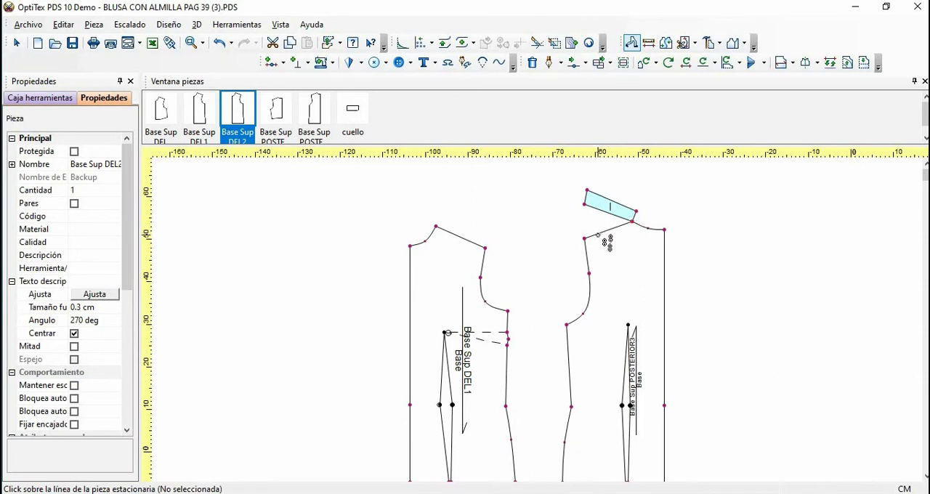
pyautogui.click(598, 234)
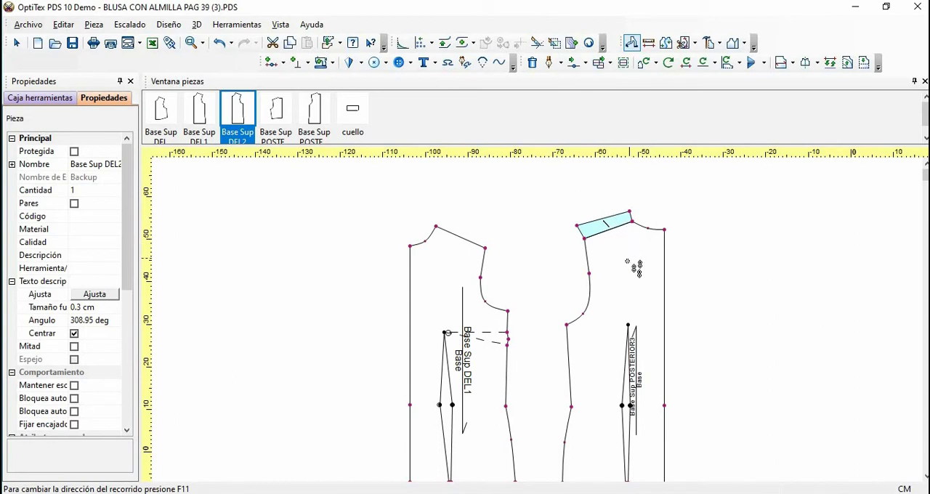
# Join the shoulder strip to the back bodice as one piece, leaving all join options unchecked
pyautogui.click(667, 43)
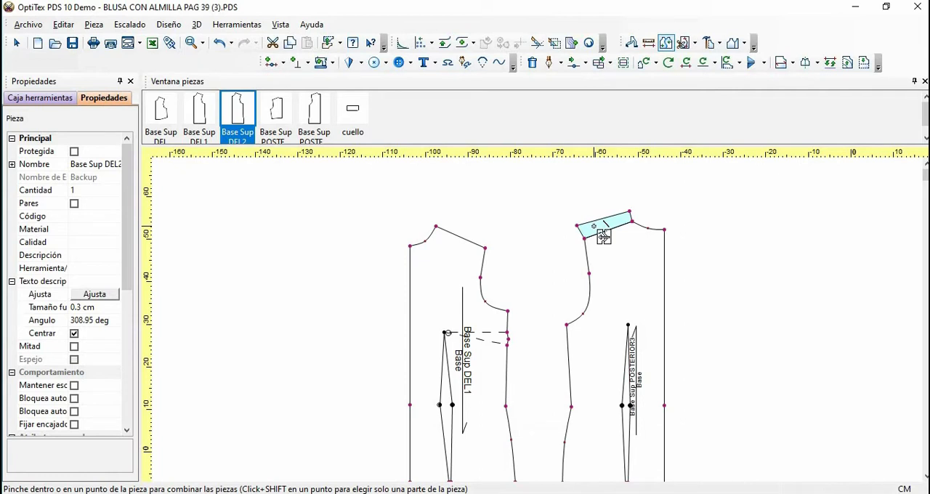
pyautogui.click(594, 227)
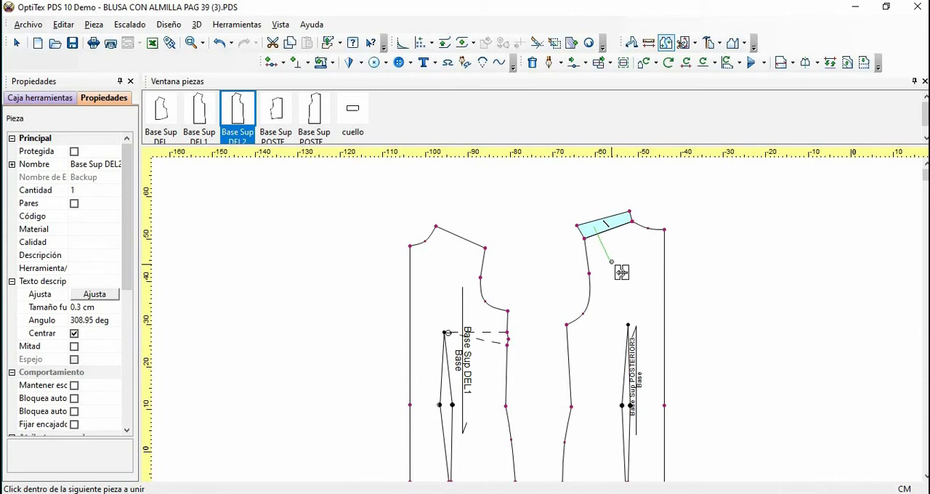
pyautogui.click(615, 268)
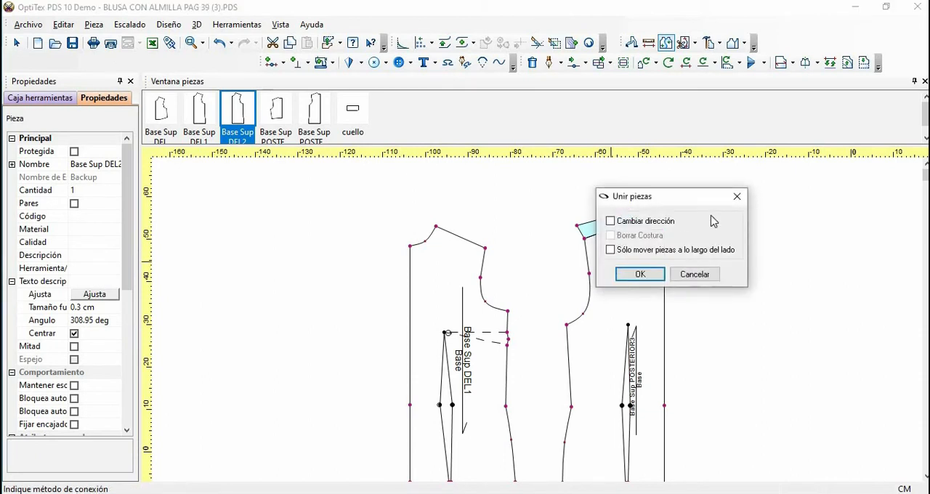
pyautogui.moveTo(651, 190); pyautogui.dragTo(487, 113)
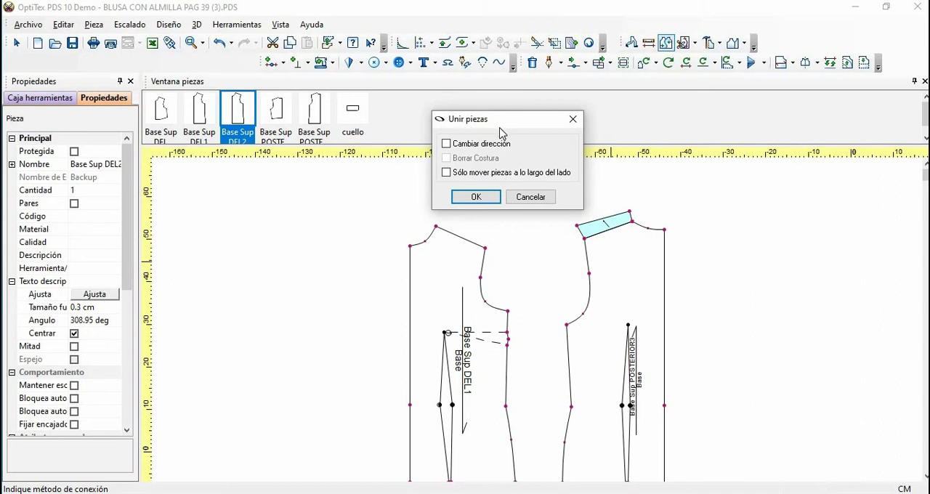
pyautogui.click(486, 203)
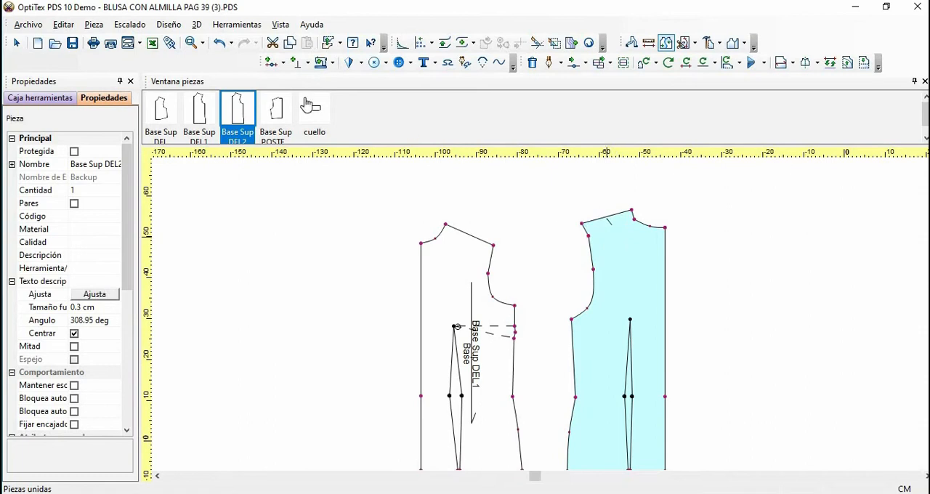
# Make the armhole point at the old shoulder corner of the joined back bodice a curve point
pyautogui.click(203, 43)
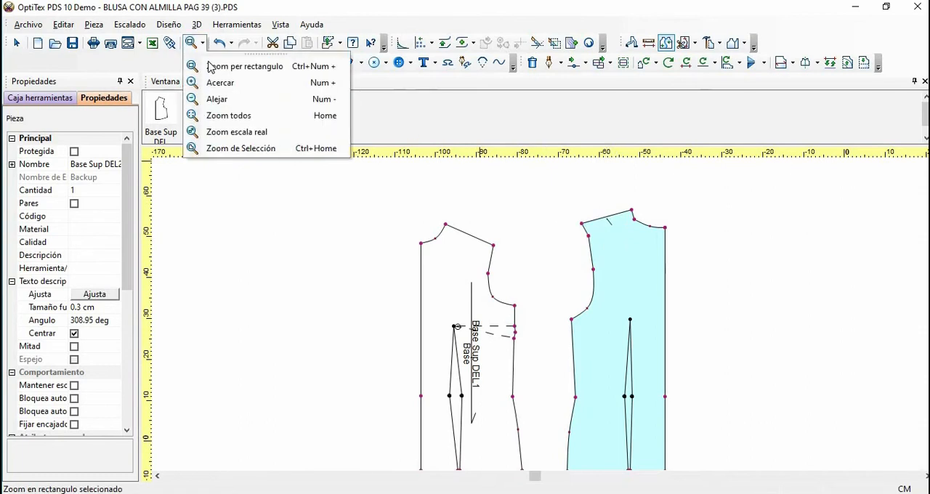
pyautogui.click(218, 65)
pyautogui.moveTo(550, 205); pyautogui.dragTo(716, 410)
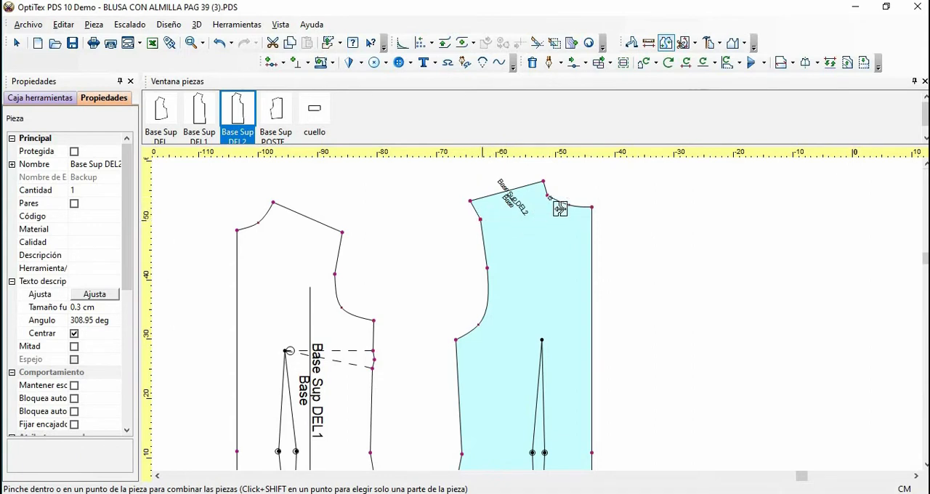
pyautogui.rightClick(637, 212)
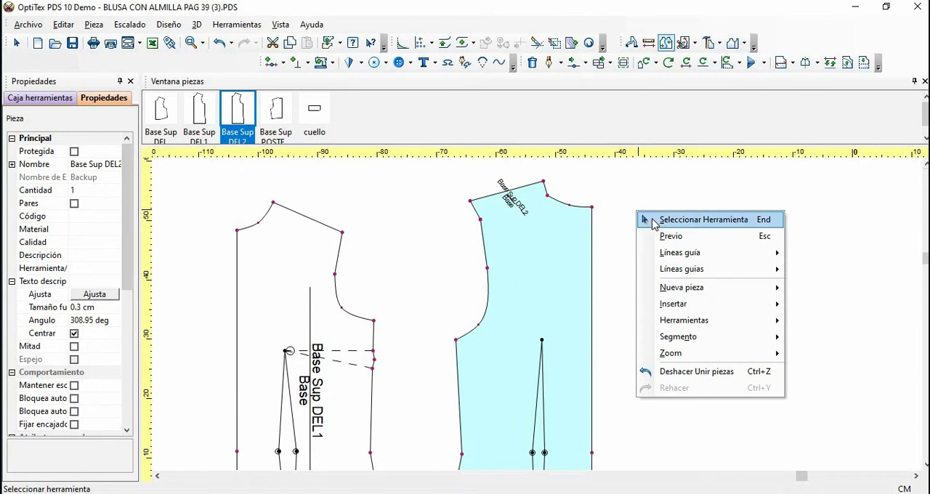
pyautogui.press('Return')
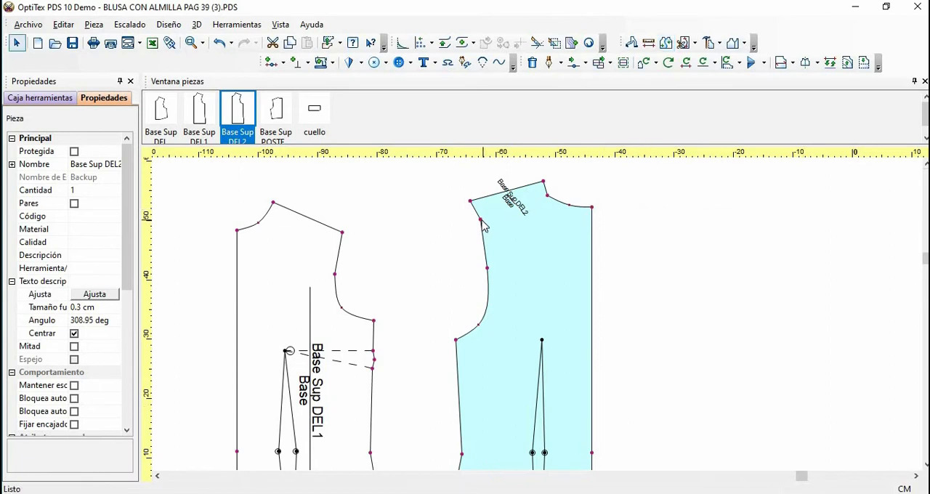
pyautogui.click(480, 219)
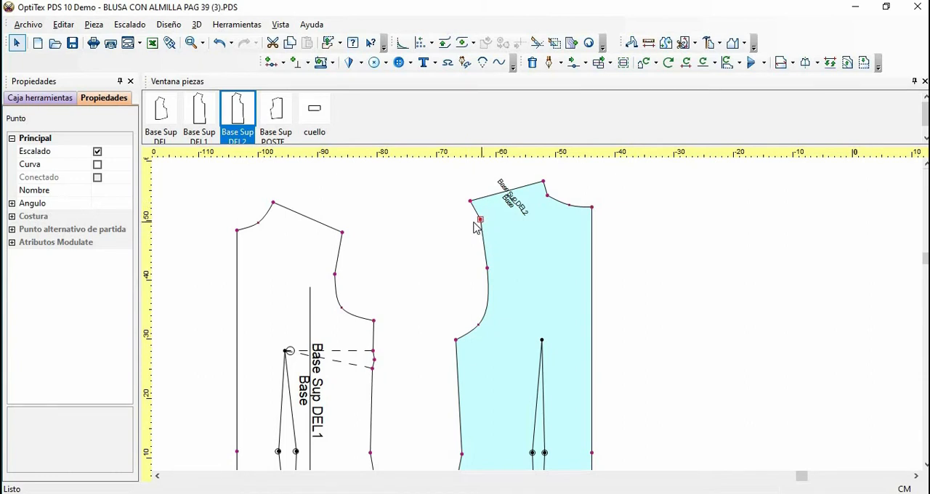
pyautogui.click(98, 165)
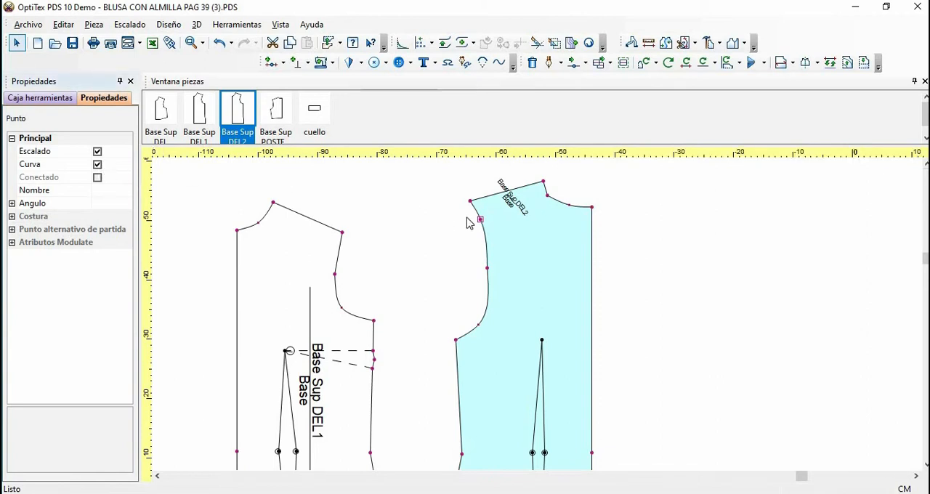
# Move that armhole curve point outward by about -0.57 cm horizontally and -0.04 cm vertically to smooth the armhole
pyautogui.press('m')
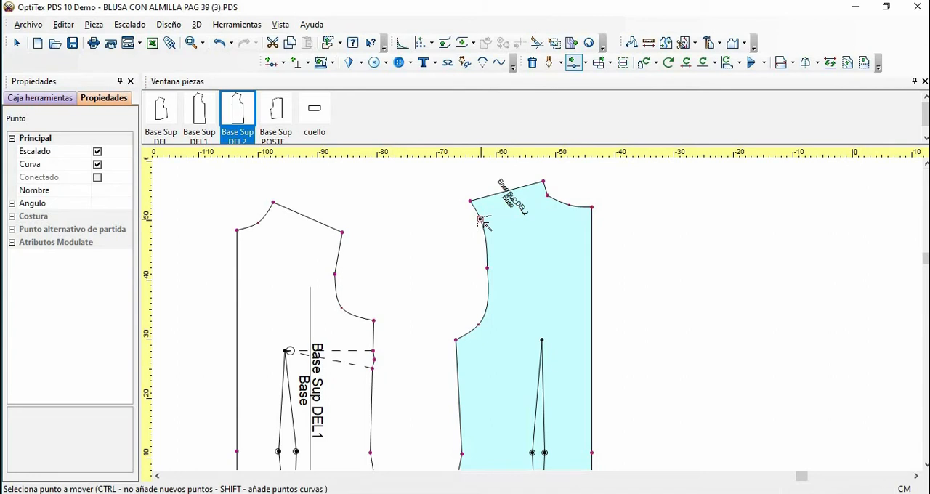
pyautogui.click(480, 219)
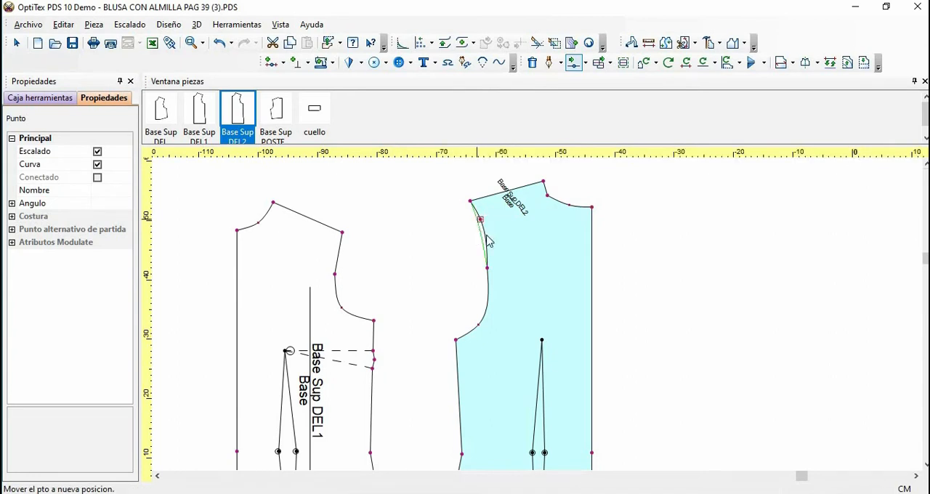
pyautogui.click(474, 213)
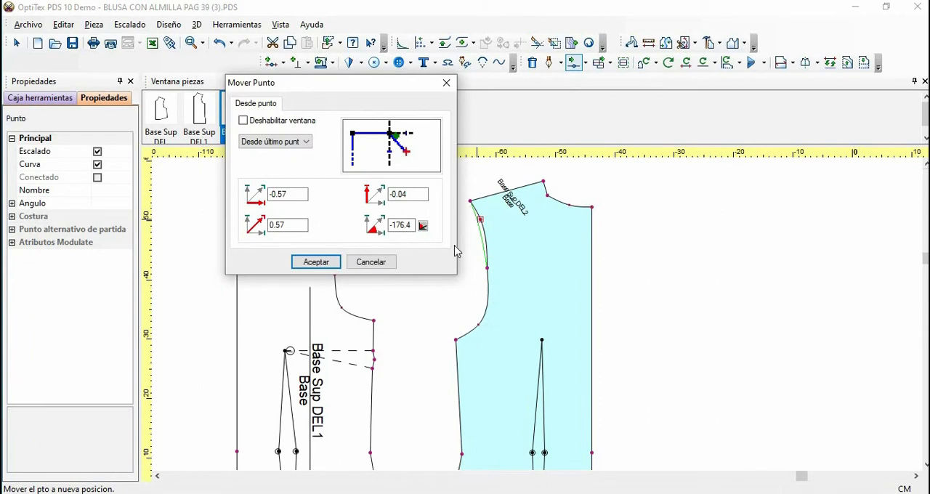
pyautogui.click(331, 263)
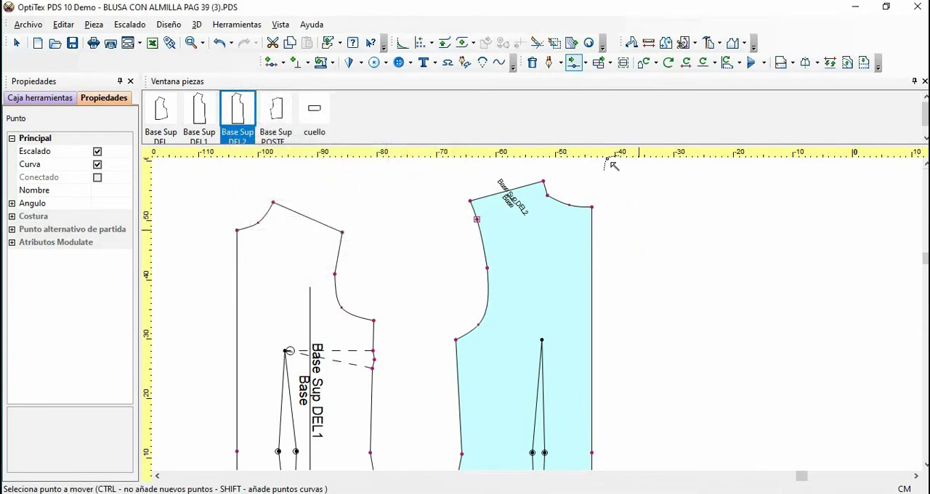
pyautogui.rightClick(638, 192)
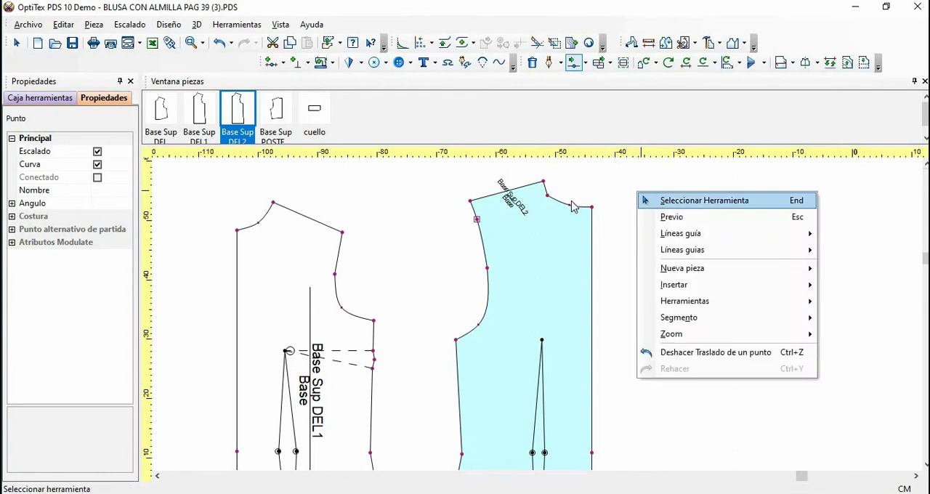
pyautogui.click(657, 200)
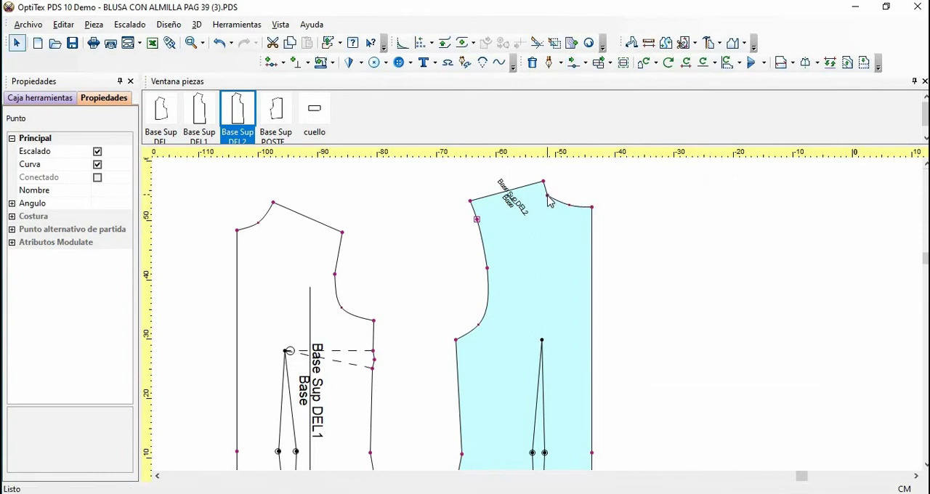
# Make the neckline point at the old shoulder corner of the joined back bodice a curve point
pyautogui.click(547, 196)
pyautogui.click(98, 166)
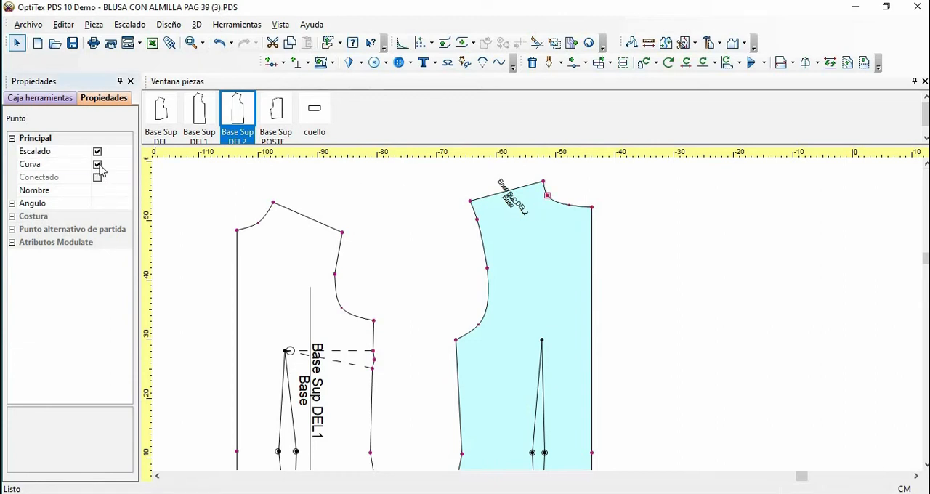
pyautogui.click(637, 204)
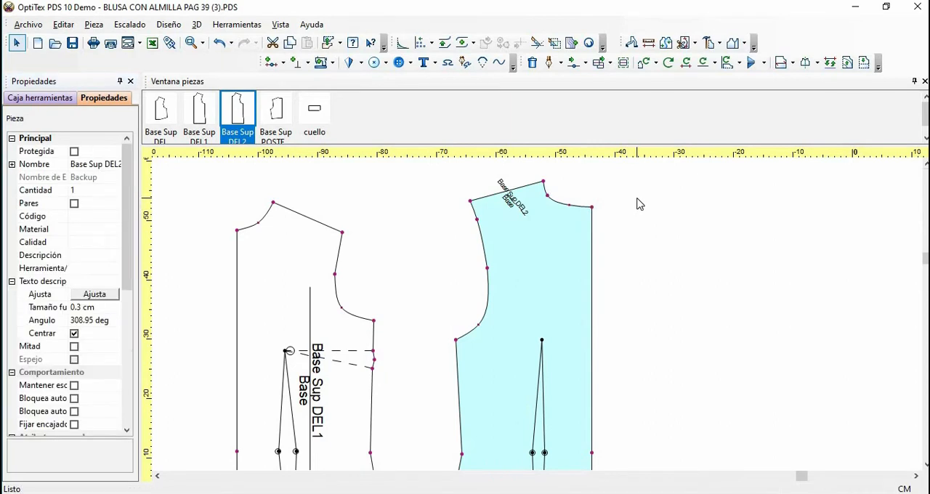
# Move that neckline curve point slightly toward the centre back to smooth the back neckline
pyautogui.press('m')
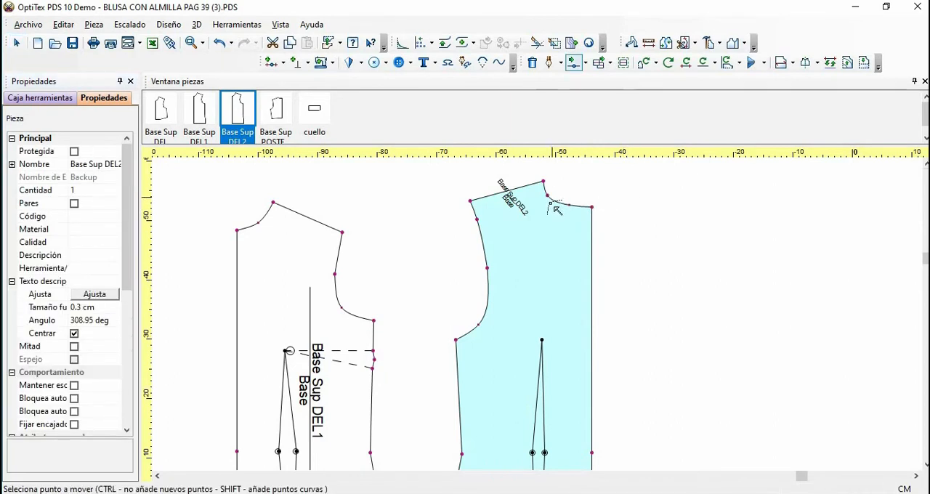
pyautogui.click(547, 195)
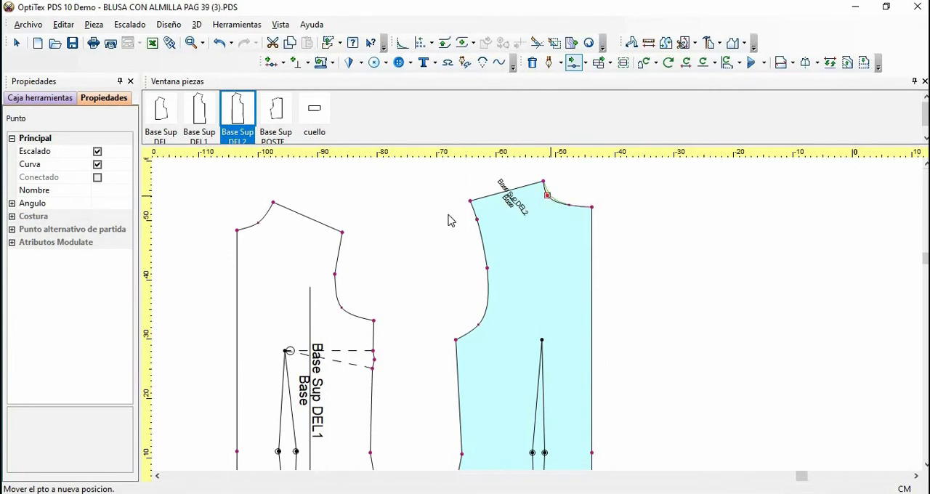
pyautogui.press('Return')
pyautogui.click(331, 263)
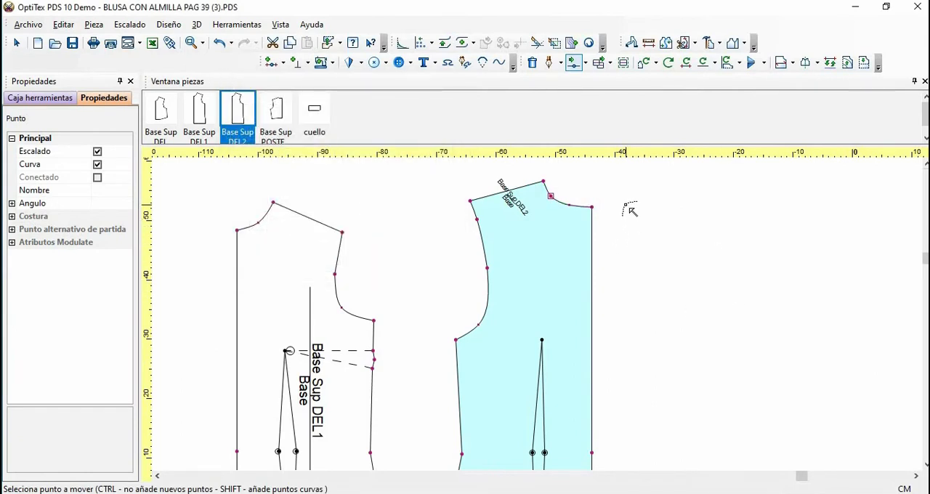
pyautogui.rightClick(630, 211)
pyautogui.click(648, 215)
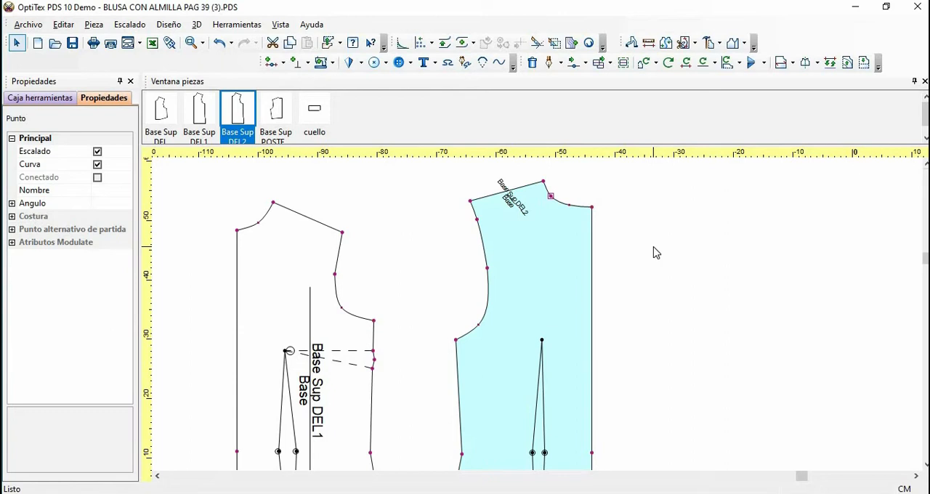
# Give the back bodice a full-length grainline like the front's and place it parallel beside the centre-back edge
pyautogui.scroll(-1, 643, 251)
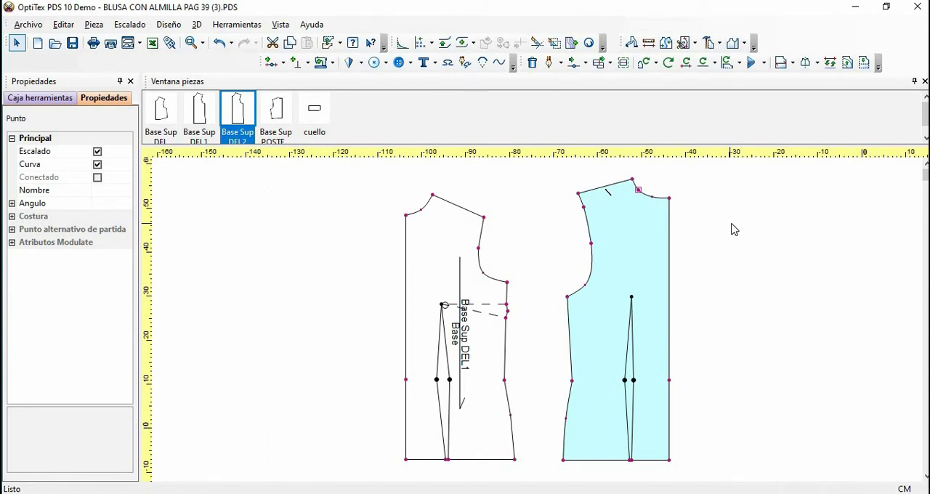
pyautogui.press('i')
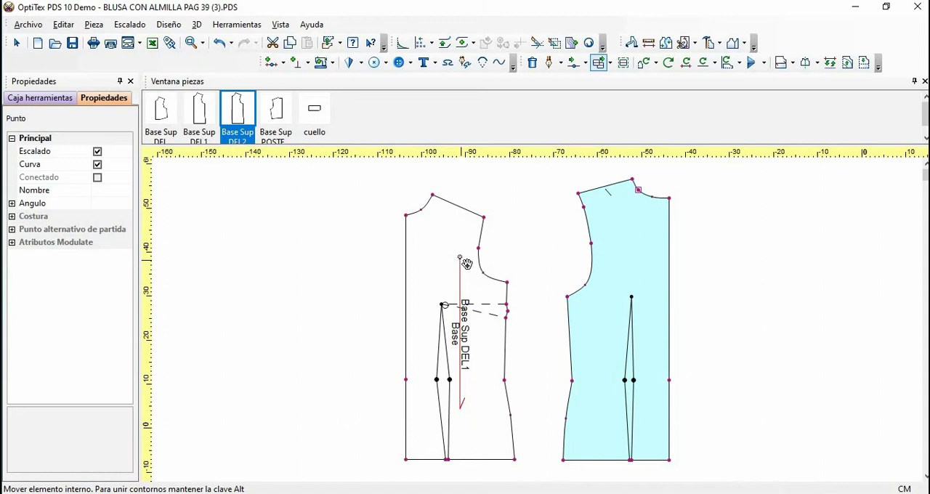
pyautogui.click(466, 265)
pyautogui.moveTo(618, 216); pyautogui.dragTo(616, 195)
pyautogui.click(616, 195)
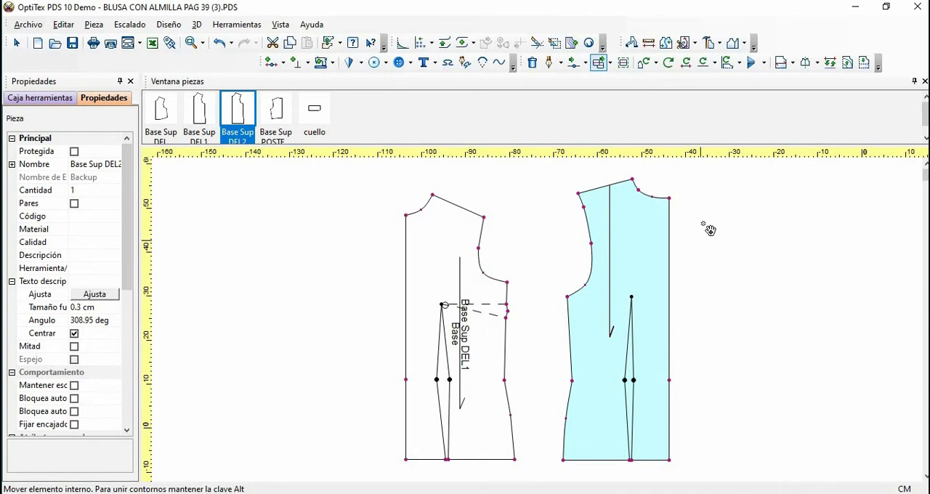
pyautogui.moveTo(614, 212); pyautogui.dragTo(667, 257)
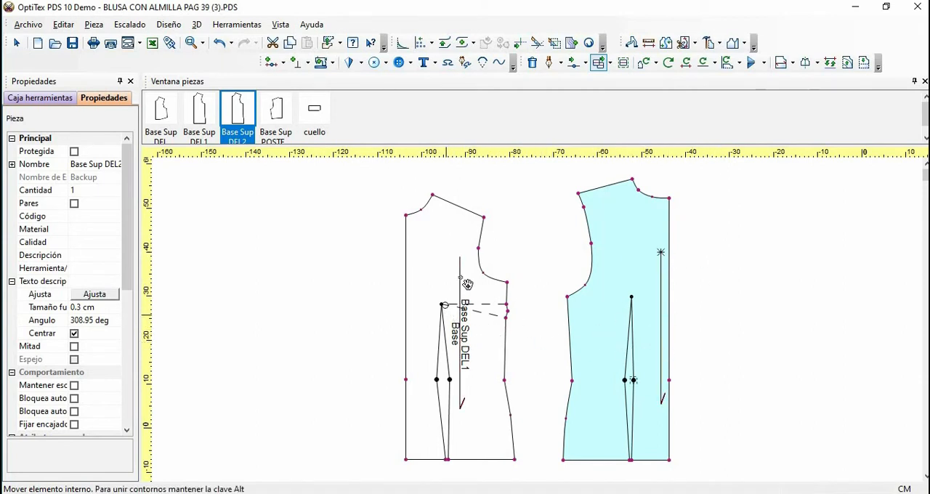
# Move the front bodice's grainline close to the centre-front edge, clear of the waist dart
pyautogui.moveTo(462, 259); pyautogui.dragTo(419, 279)
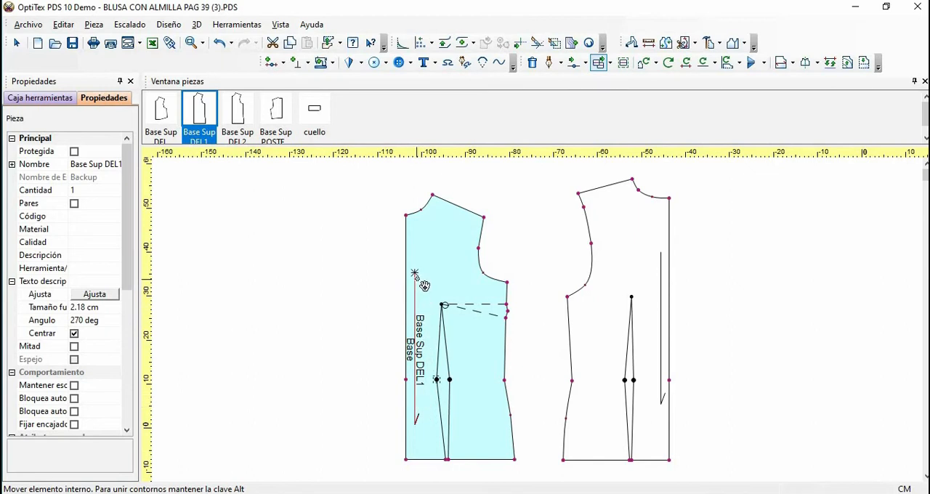
pyautogui.rightClick(701, 207)
pyautogui.press('Escape')
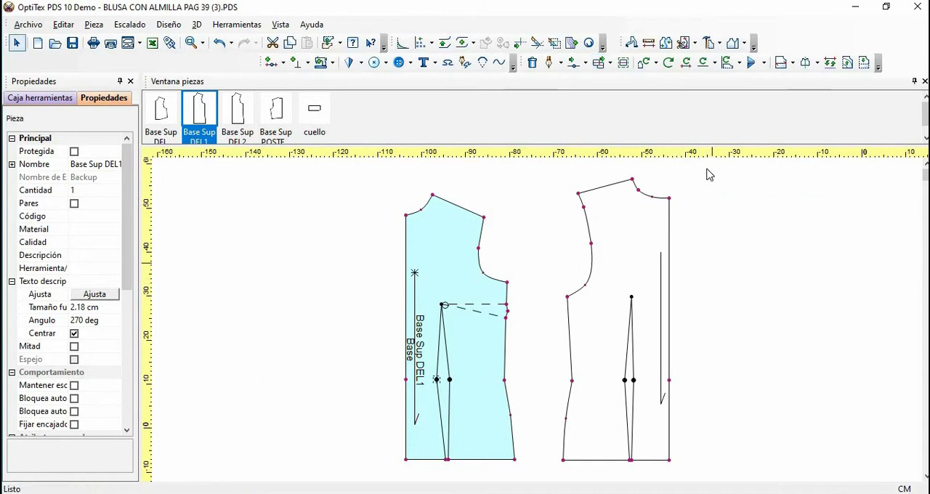
# Start a piece cut on the front bodice at the shoulder's midpoint, with a proportional position of 0.5
pyautogui.click(694, 44)
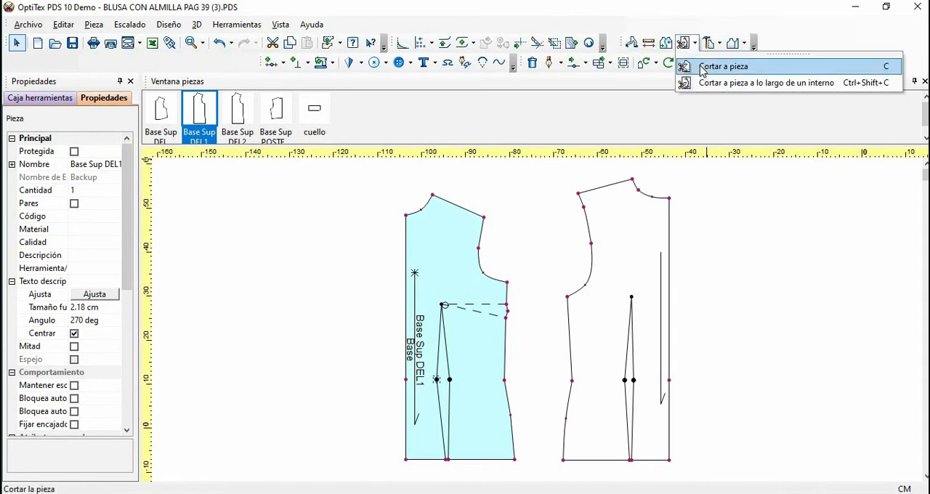
pyautogui.click(702, 68)
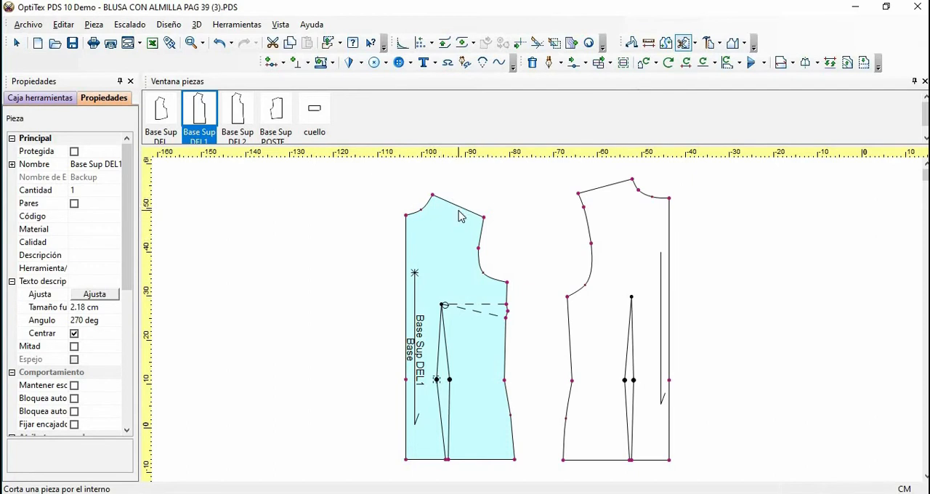
pyautogui.click(459, 208)
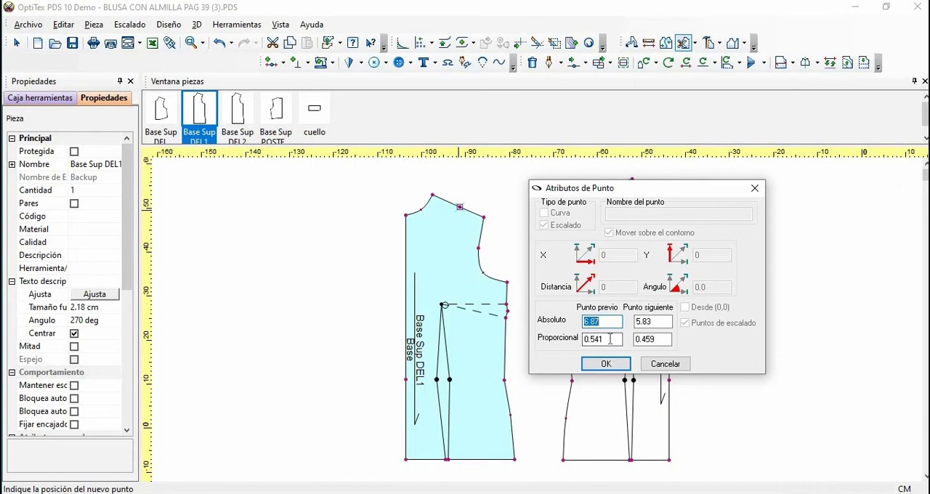
pyautogui.click(611, 339)
pyautogui.press('BackSpace')
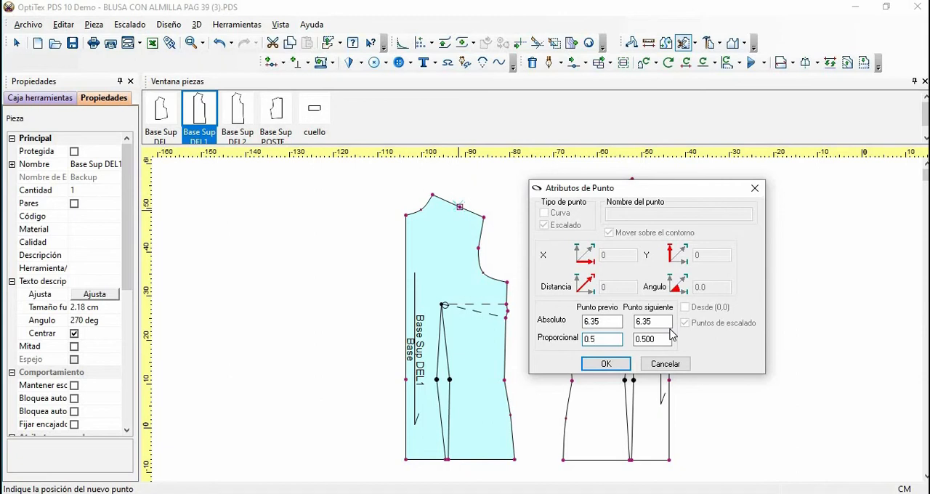
pyautogui.click(606, 364)
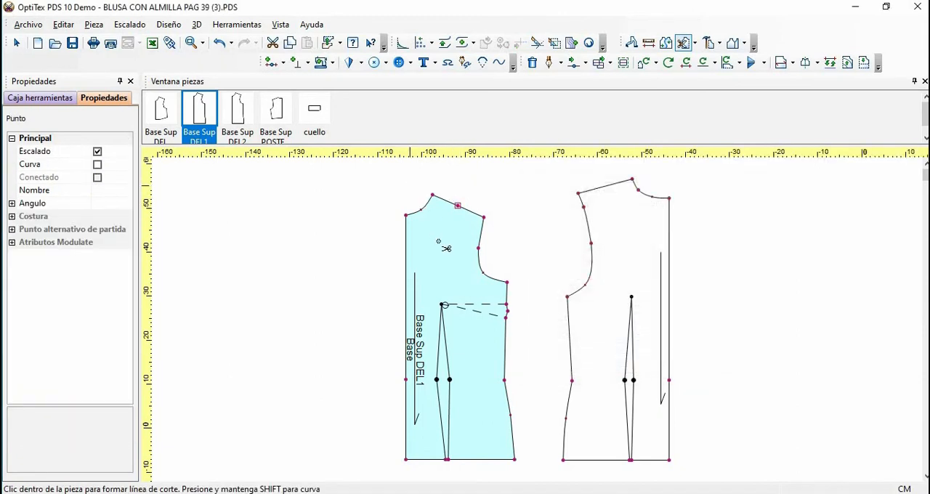
# Cut the front bodice through the bust apex and along the dart leg nearest centre front to the hem, without applying seam attributes
pyautogui.click(443, 305)
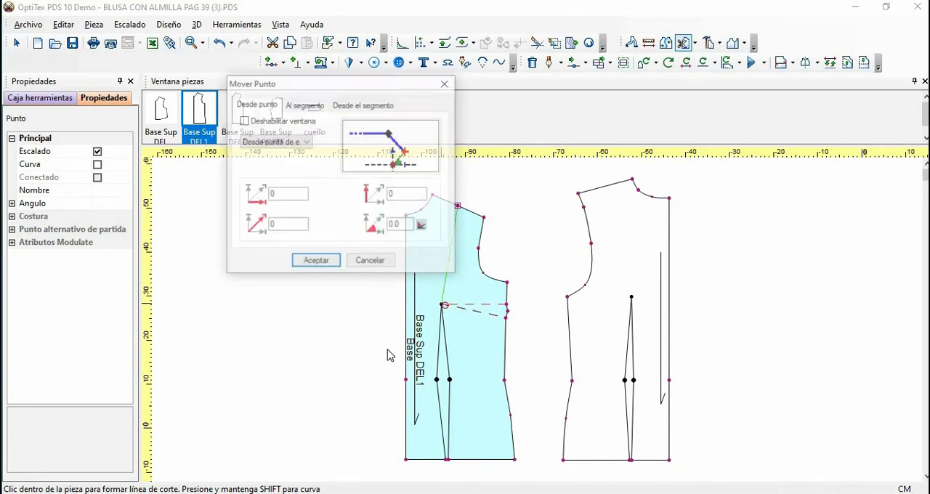
pyautogui.click(336, 265)
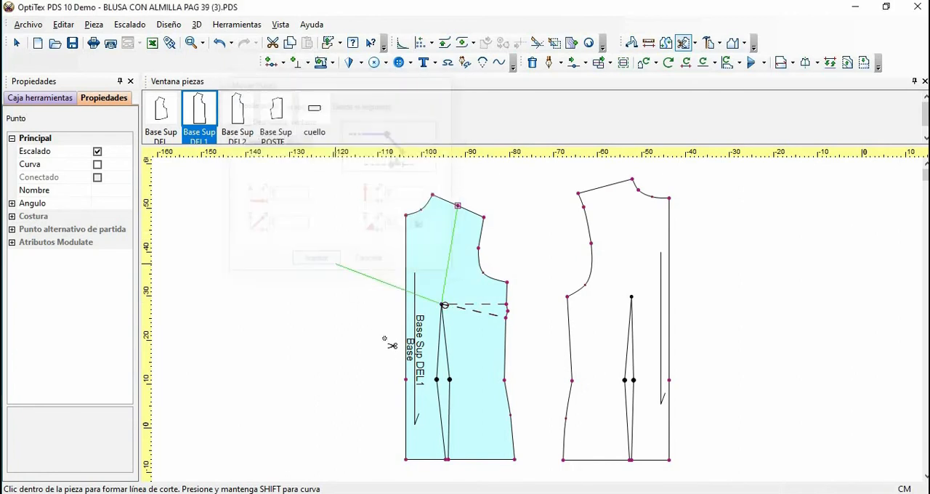
pyautogui.click(437, 380)
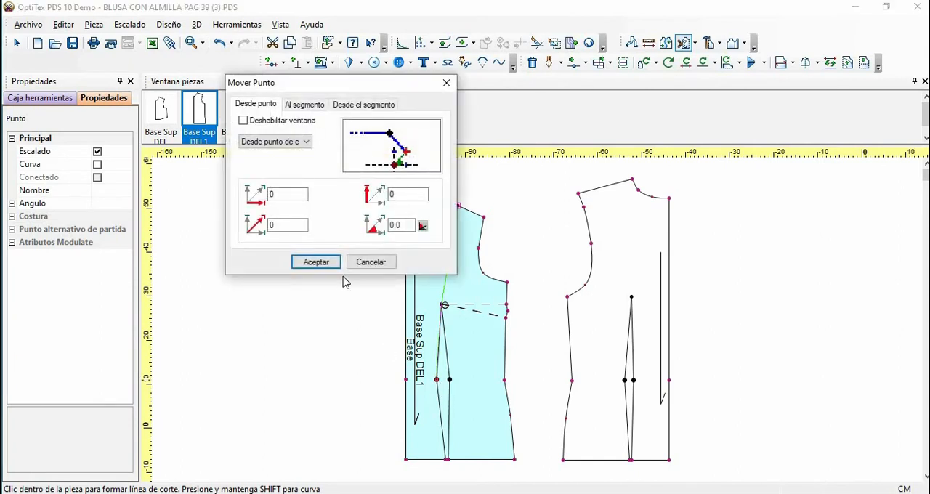
pyautogui.click(320, 262)
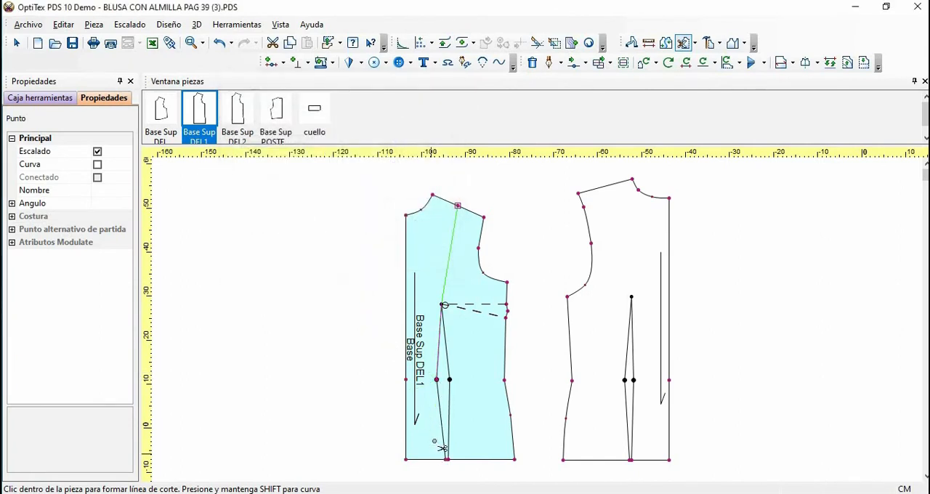
pyautogui.scroll(2, 434, 439)
pyautogui.scroll(4, 544, 321)
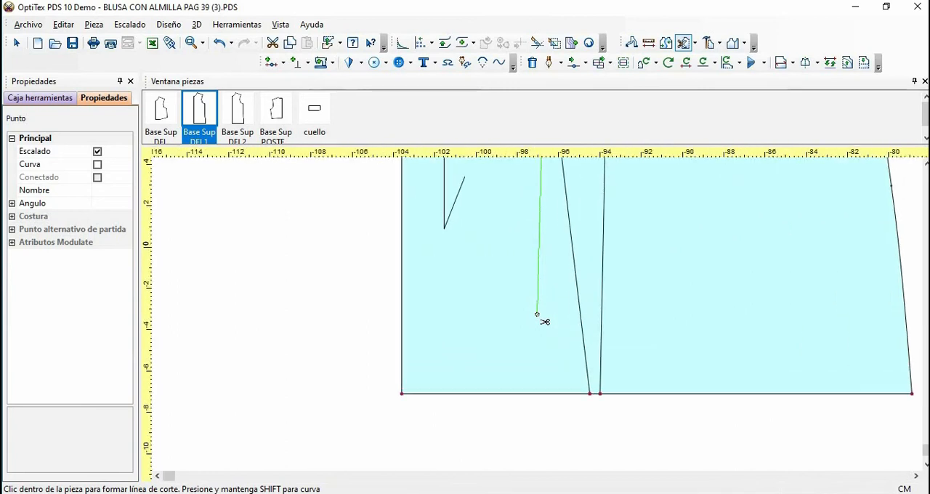
pyautogui.click(590, 392)
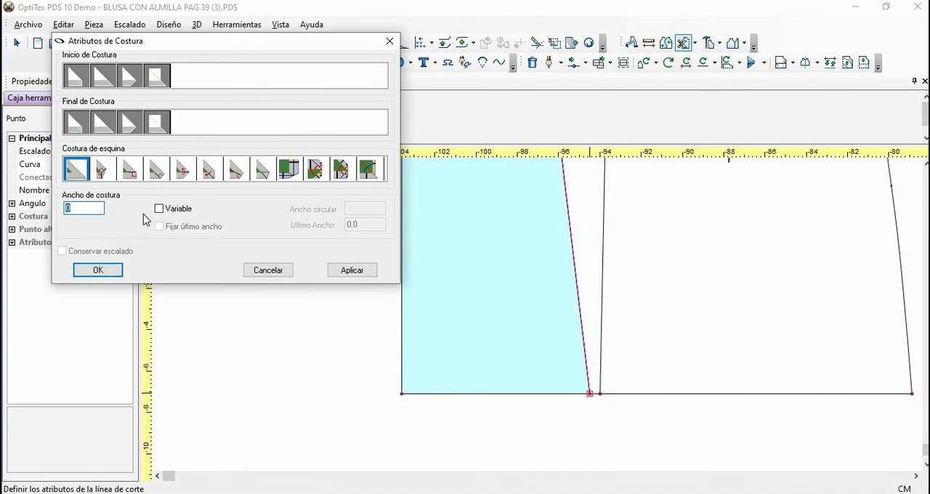
pyautogui.click(269, 271)
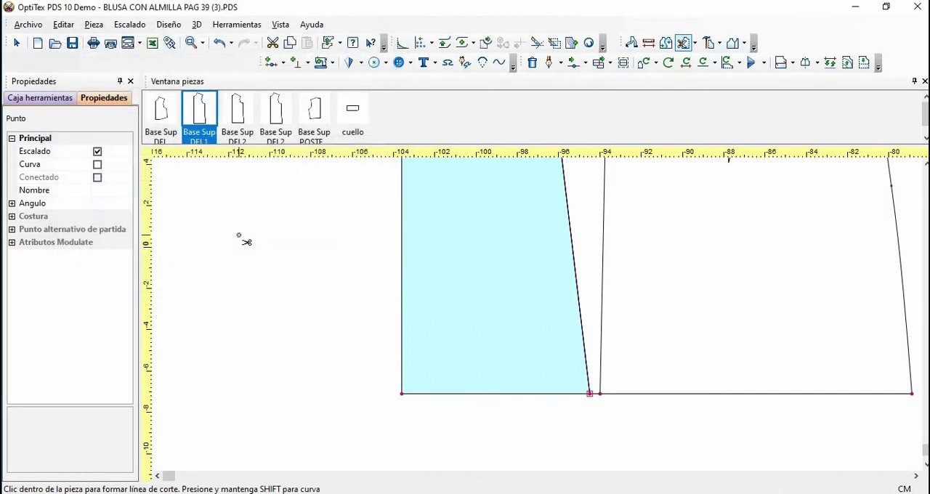
pyautogui.rightClick(244, 241)
pyautogui.click(266, 245)
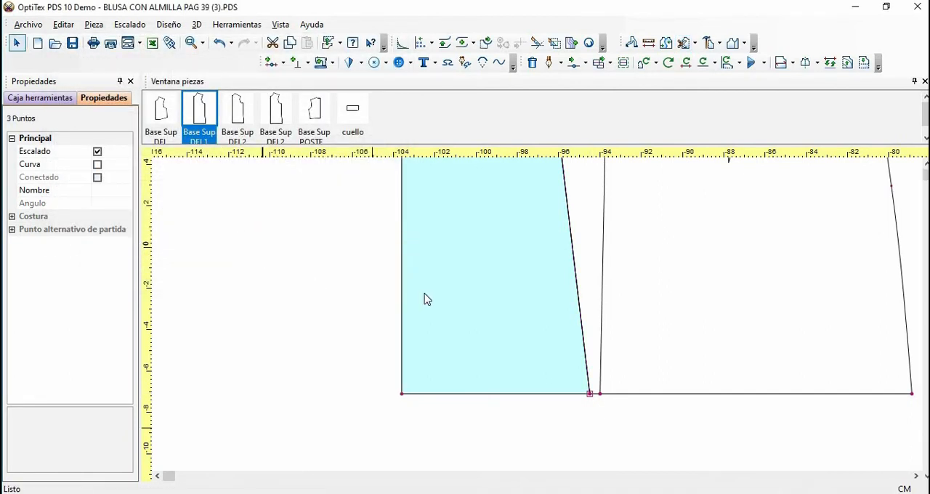
# Move the cut centre-front panel away from the side-front panel
pyautogui.press('Home')
pyautogui.press('space')
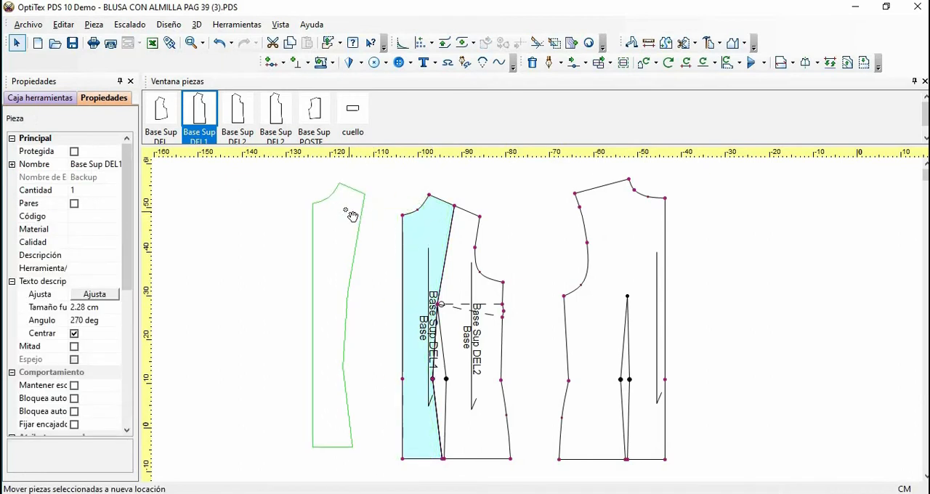
pyautogui.moveTo(349, 214); pyautogui.dragTo(309, 218)
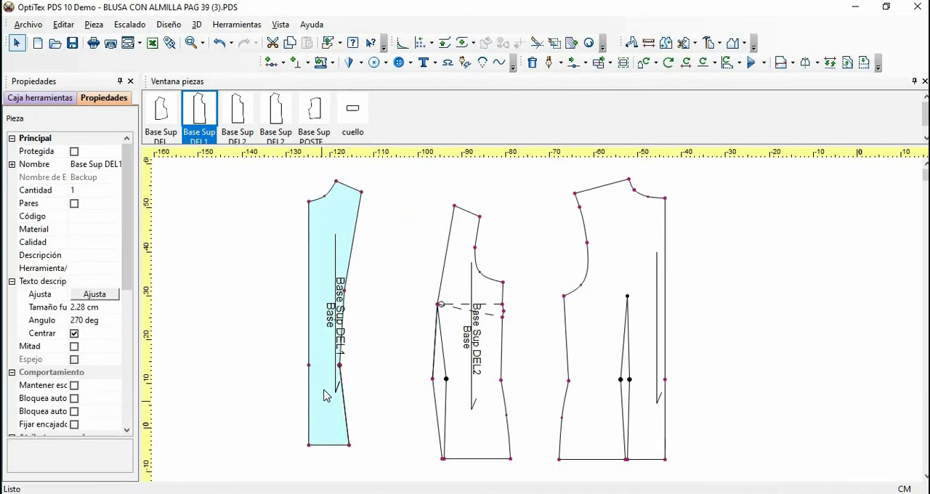
# Cut the waist dart off the side-front panel from the bust apex along its remaining leg to the hem, without applying seam attributes
pyautogui.click(695, 44)
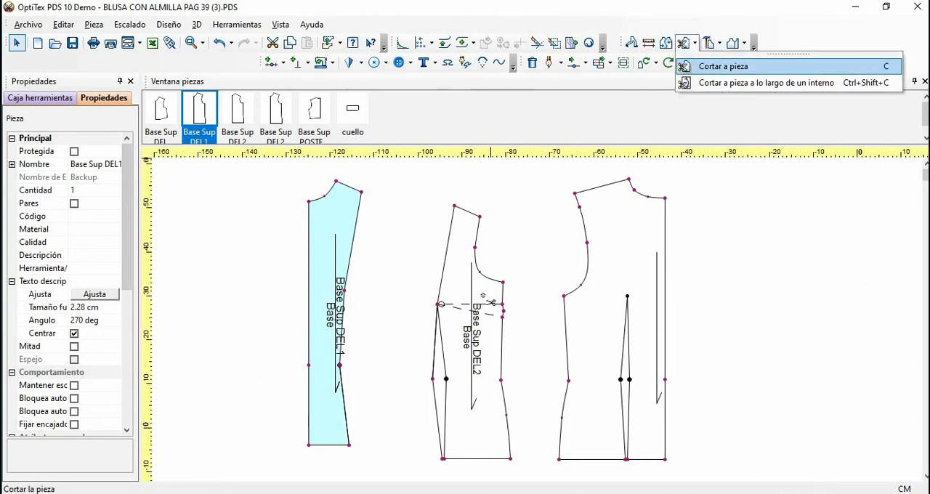
pyautogui.click(726, 83)
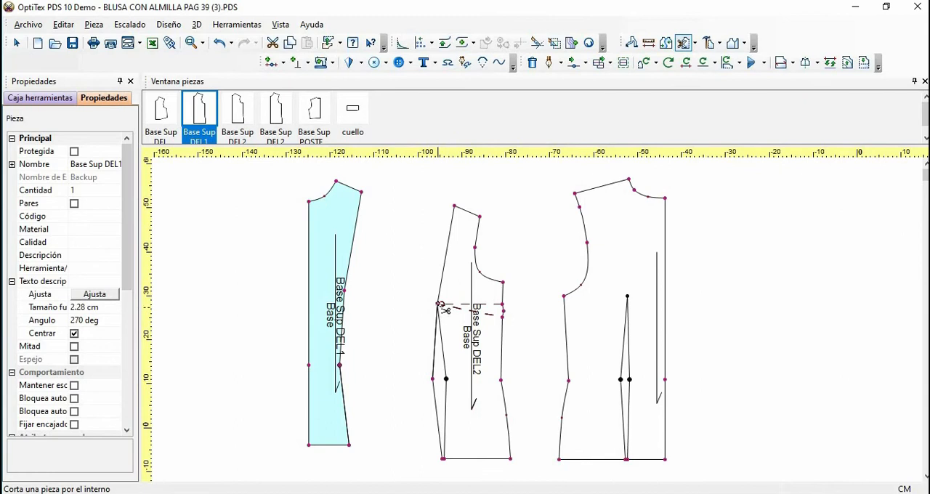
pyautogui.click(440, 305)
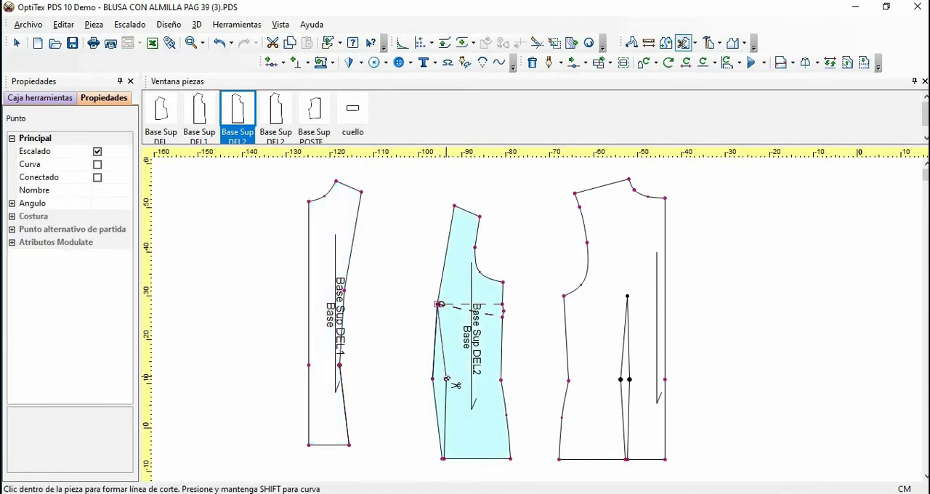
pyautogui.click(435, 374)
pyautogui.click(315, 262)
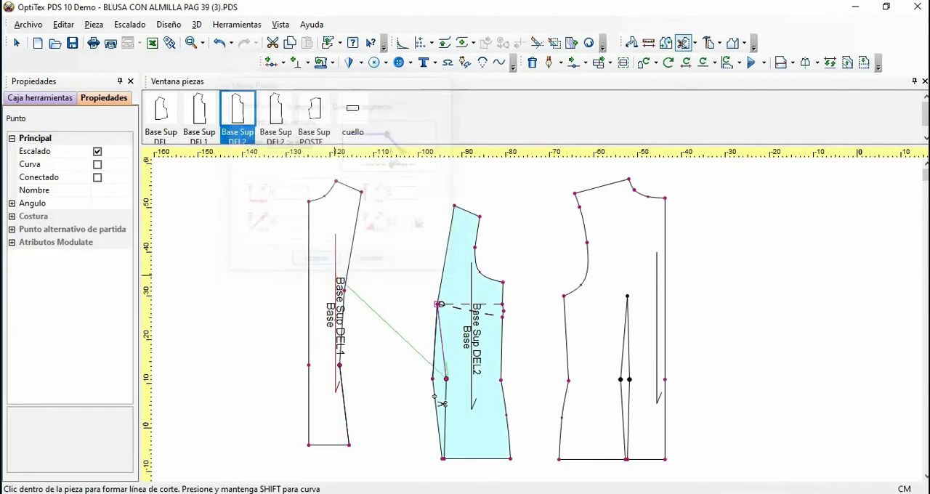
pyautogui.scroll(5, 537, 320)
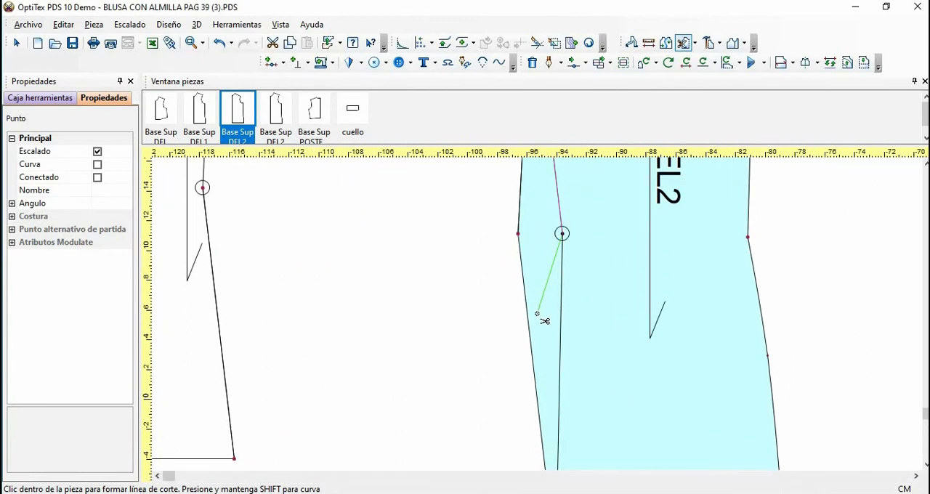
pyautogui.scroll(-1, 538, 321)
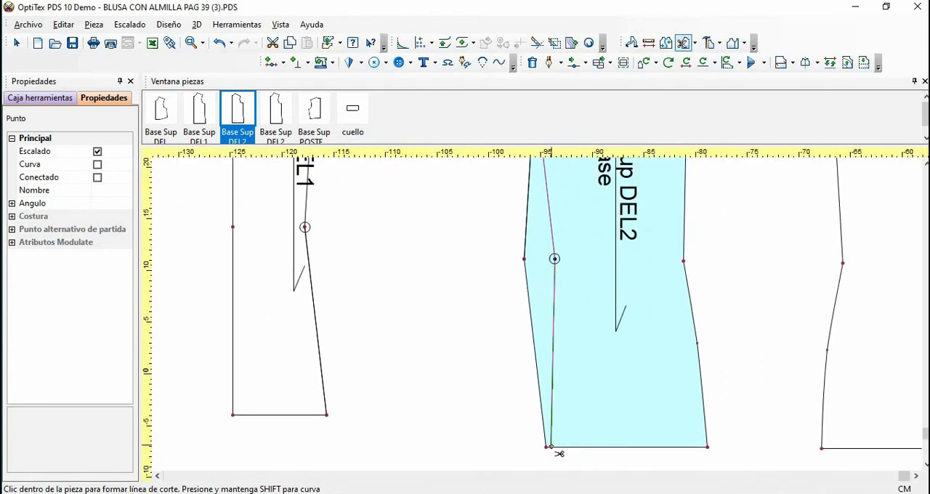
pyautogui.click(550, 446)
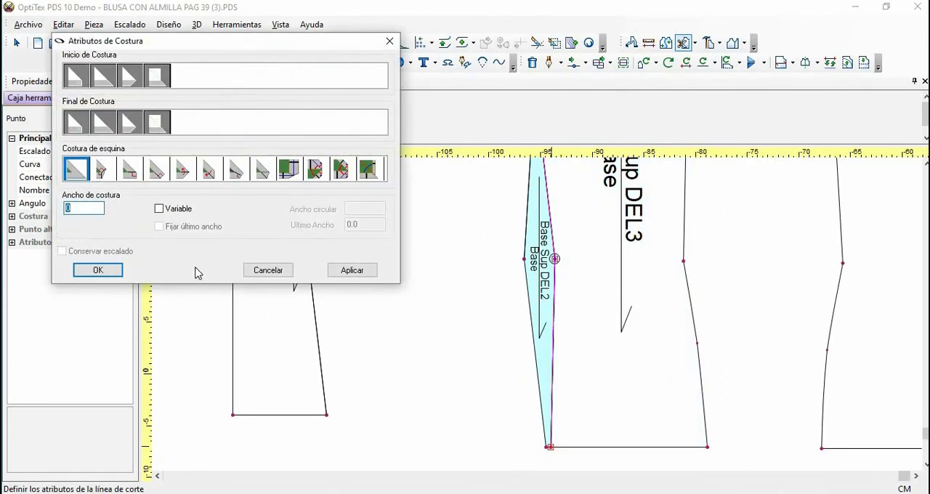
pyautogui.click(268, 269)
pyautogui.rightClick(438, 242)
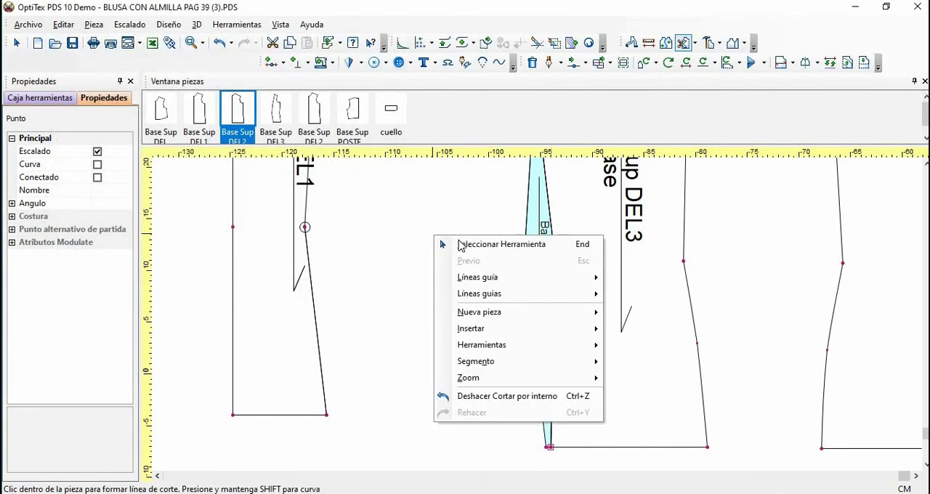
# Move the cut waist dart piece towards the centre-front panel and place the side-front panel beside it
pyautogui.click(454, 246)
pyautogui.scroll(-2, 485, 263)
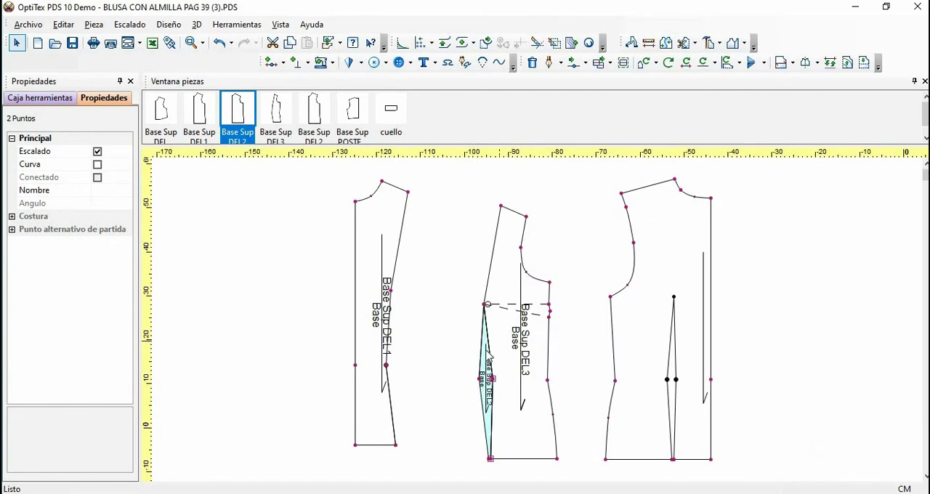
pyautogui.click(491, 398)
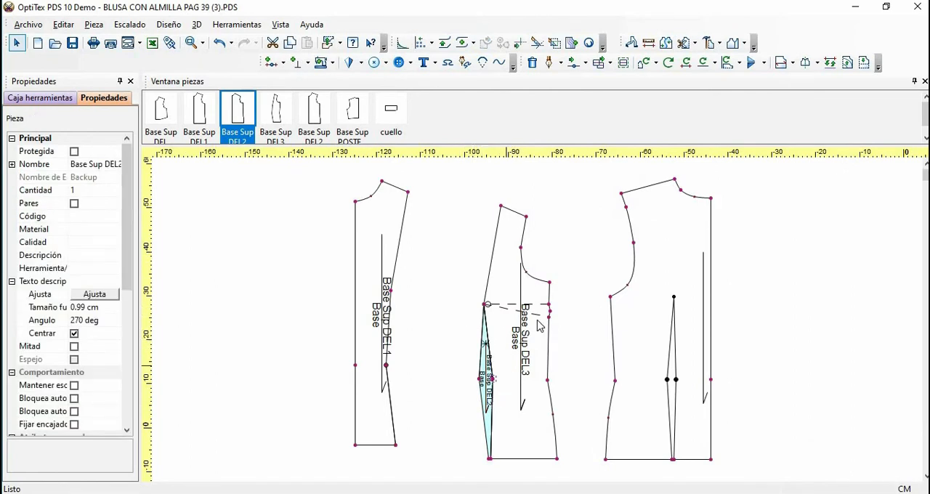
pyautogui.scroll(3, 539, 326)
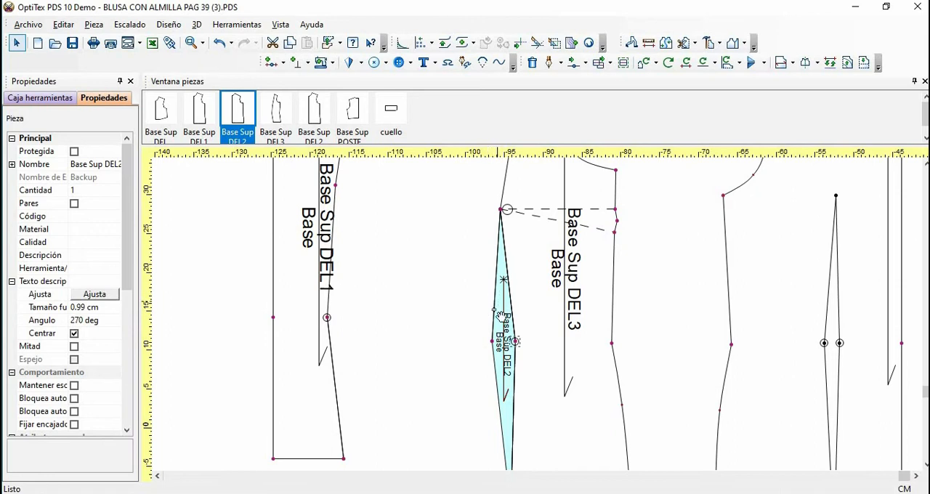
pyautogui.moveTo(500, 314); pyautogui.dragTo(386, 309)
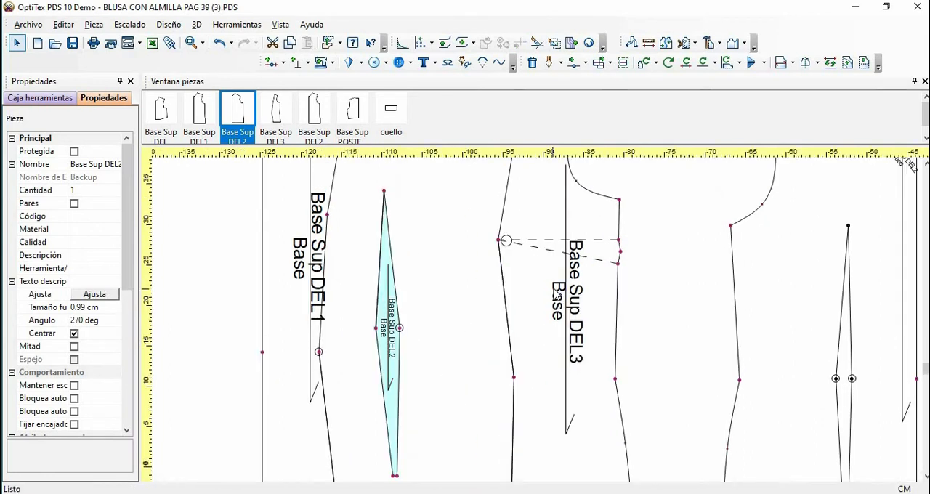
pyautogui.scroll(-3, 647, 267)
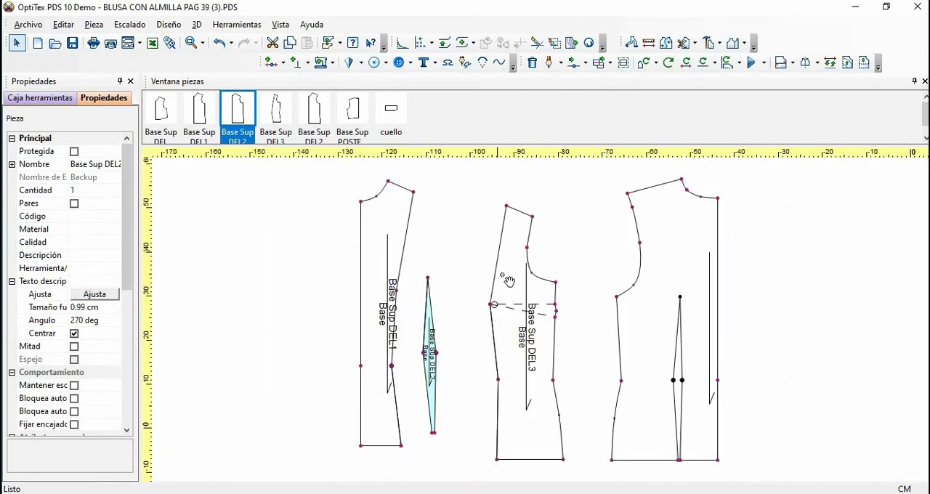
pyautogui.moveTo(509, 280); pyautogui.dragTo(405, 207)
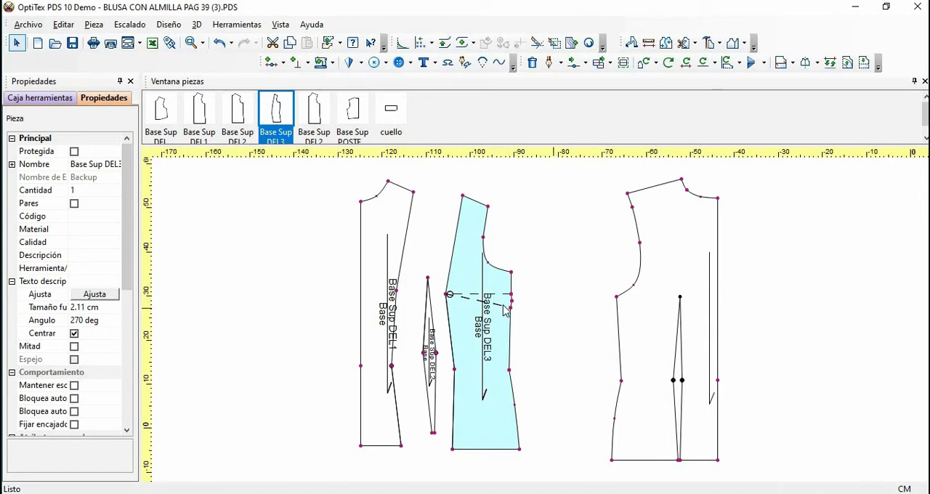
# Close the side-front panel's bust dart, fixing it midway between its first and second segments, and remove the leftover dart and side-seam point
pyautogui.click(447, 295)
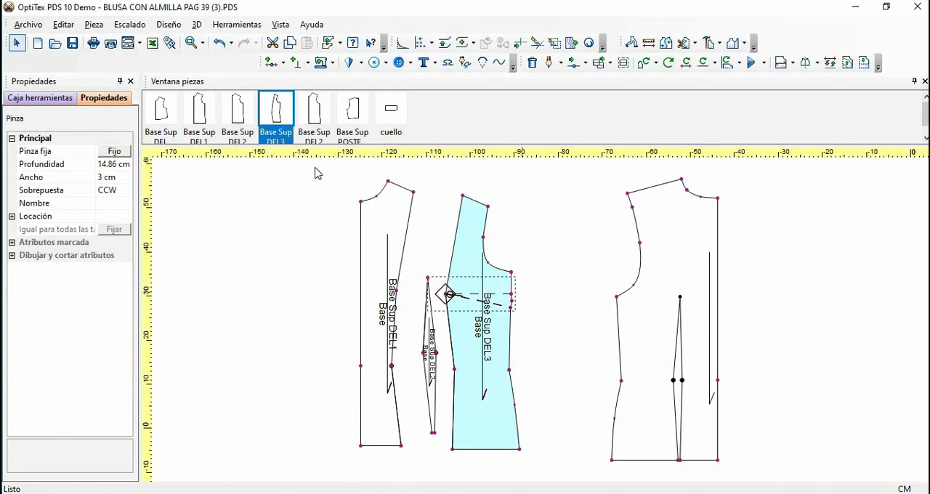
pyautogui.click(235, 26)
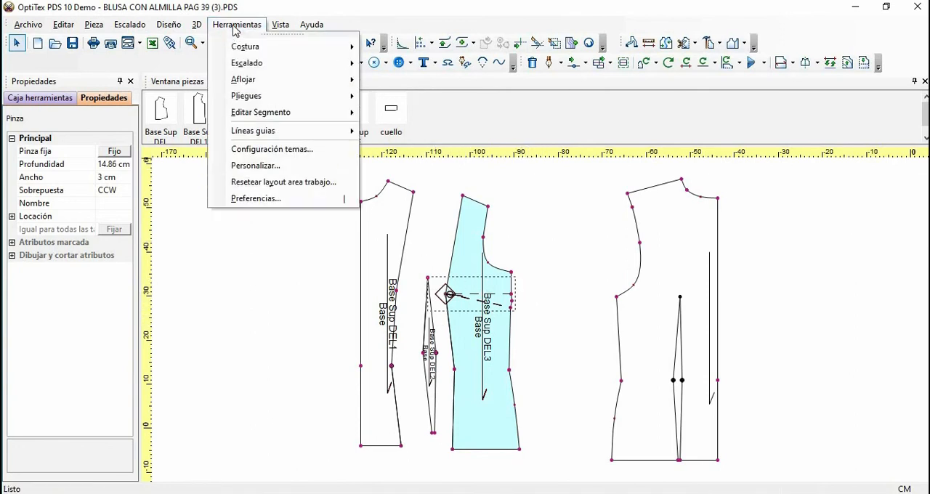
pyautogui.moveTo(243, 66)
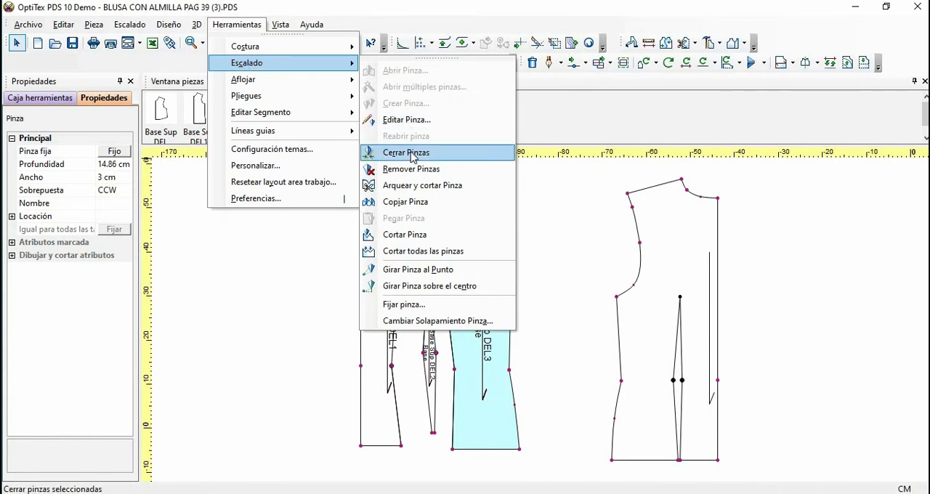
pyautogui.click(411, 154)
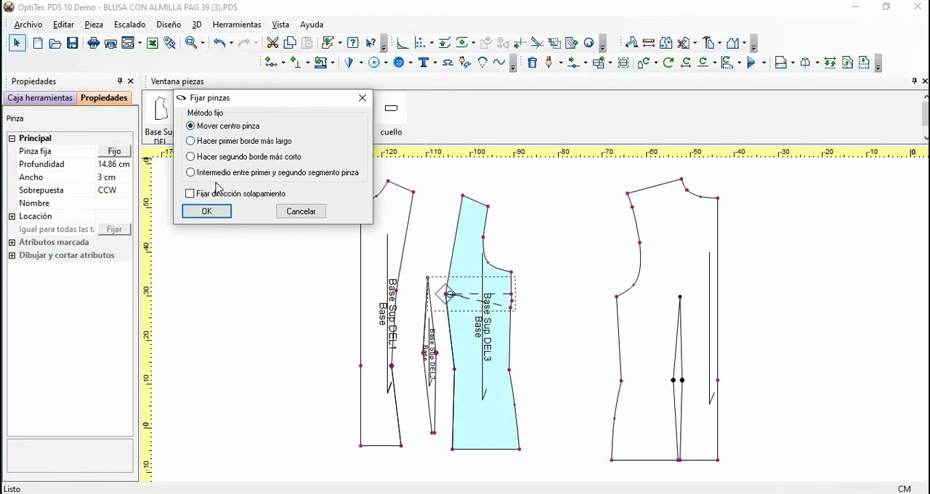
pyautogui.click(191, 174)
pyautogui.click(223, 212)
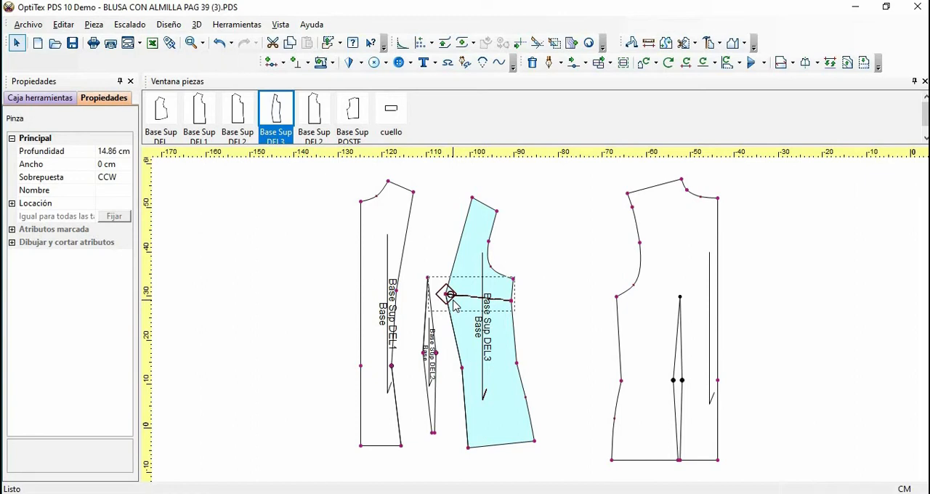
pyautogui.click(511, 301)
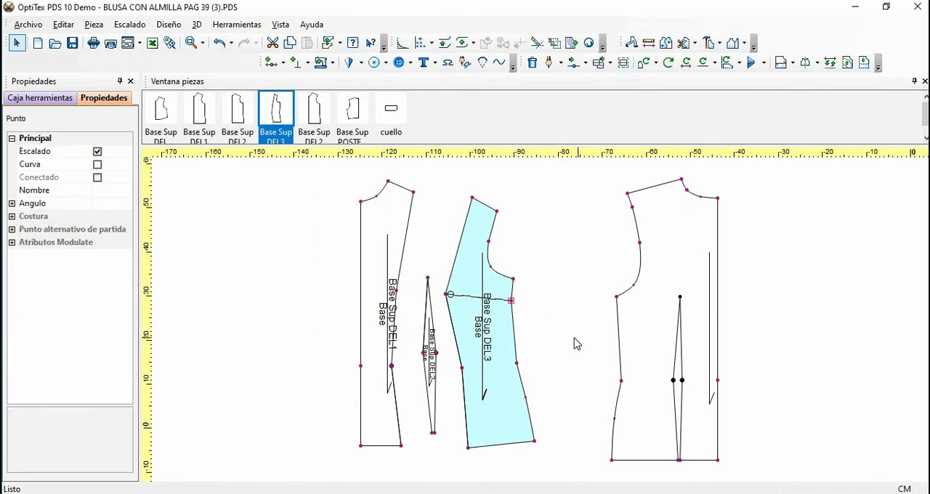
pyautogui.click(501, 339)
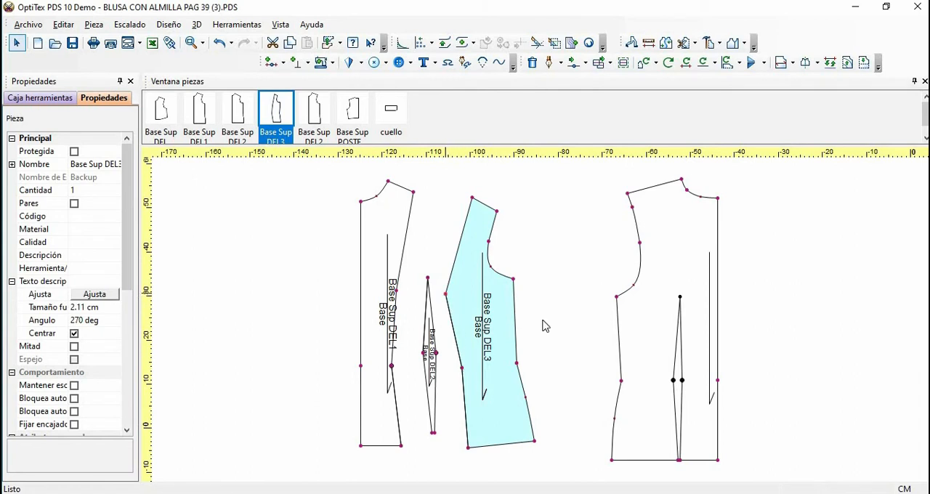
pyautogui.scroll(2, 545, 325)
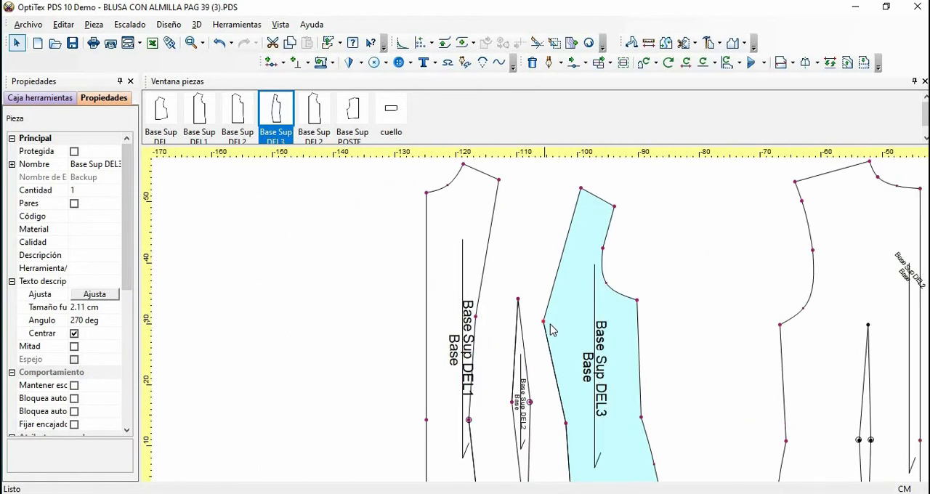
pyautogui.click(543, 322)
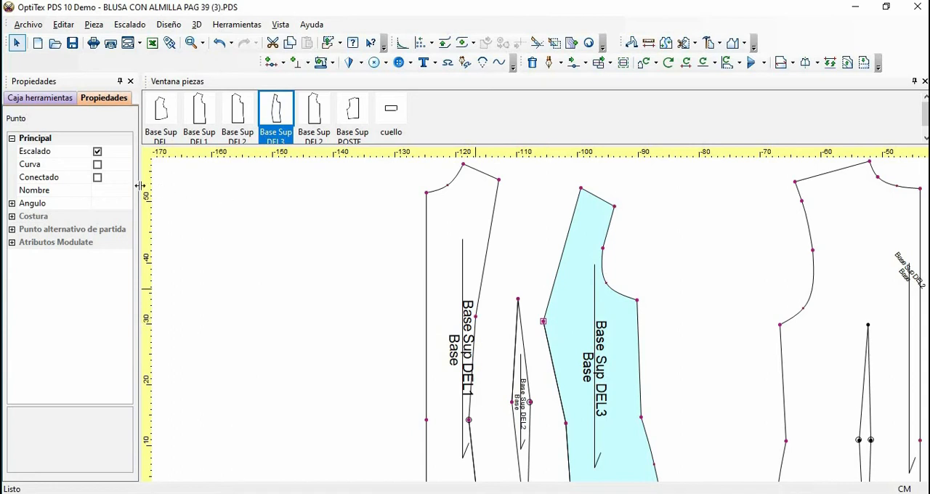
pyautogui.click(97, 165)
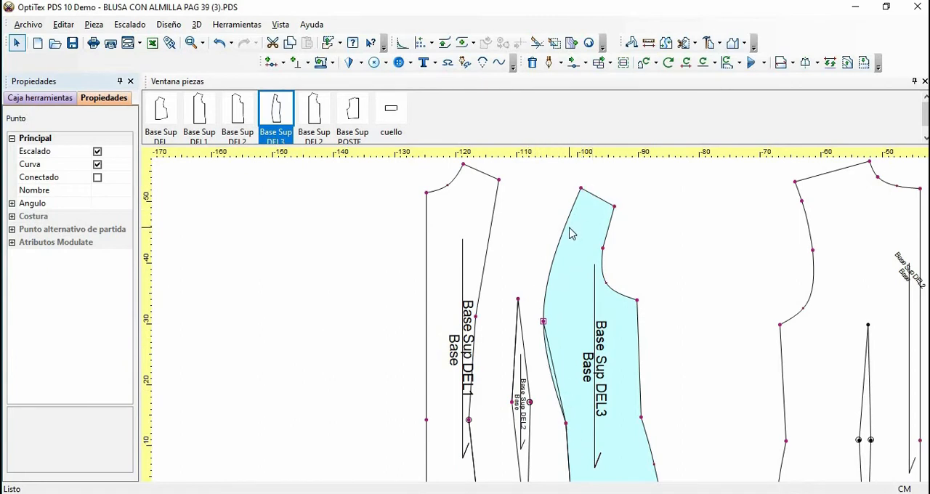
pyautogui.hotkey('ctrl', 'z')
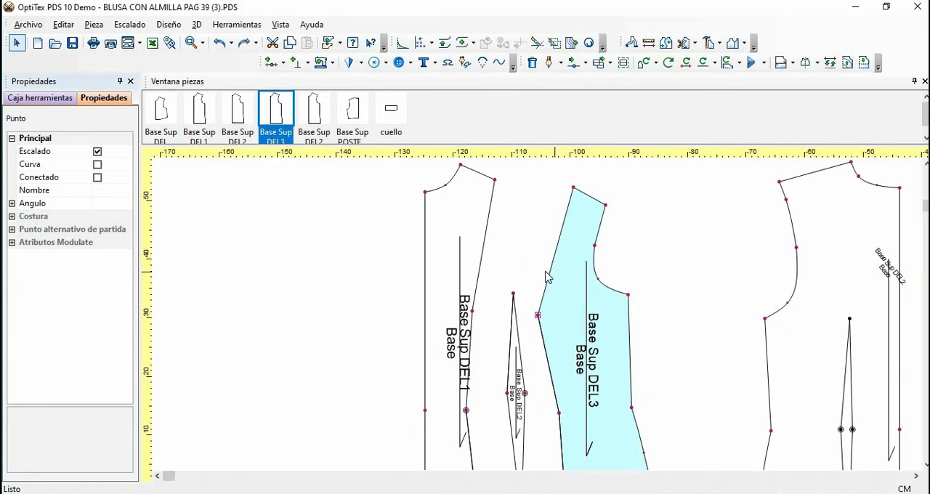
# Insert a non-grading point on the side-front panel's upper princess edge, 4.5 cm above the bust apex
pyautogui.press('o')
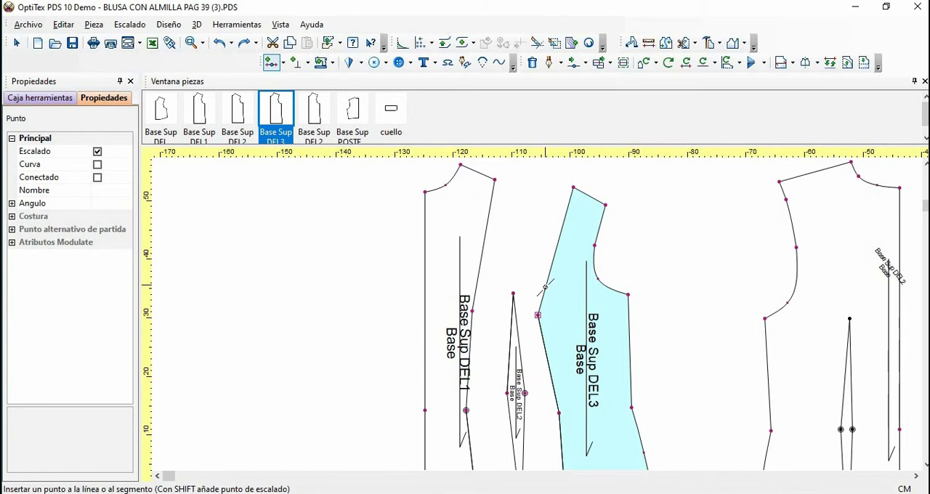
pyautogui.click(541, 295)
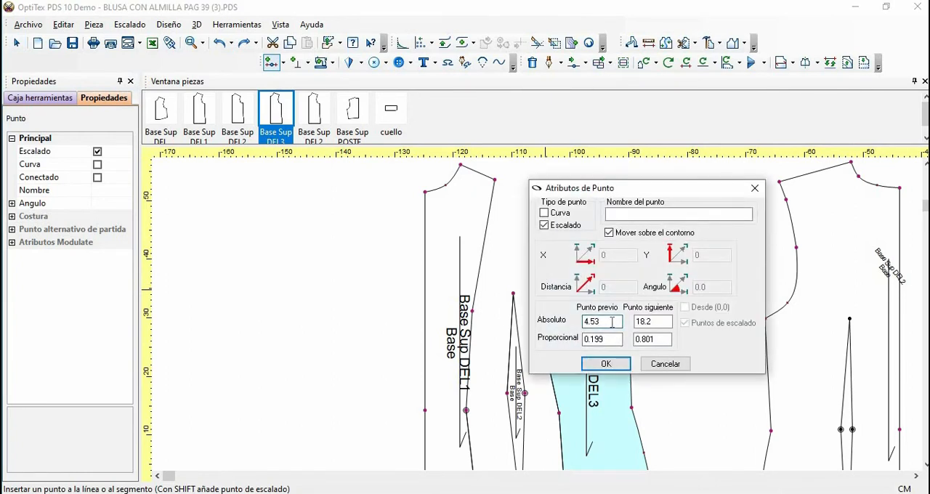
pyautogui.press('BackSpace')
pyautogui.click(545, 227)
pyautogui.click(596, 364)
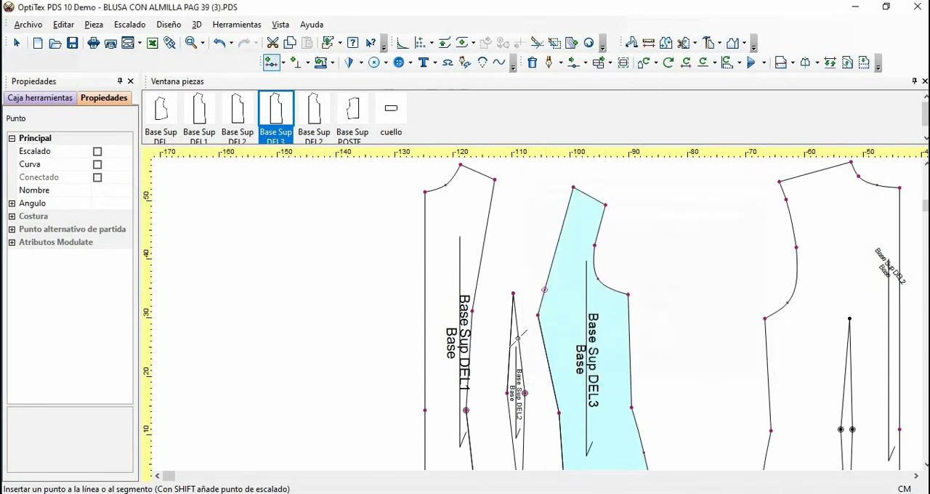
# Insert another non-grading point on the side-front panel's princess edge, 4.5 cm below the bust apex
pyautogui.click(557, 388)
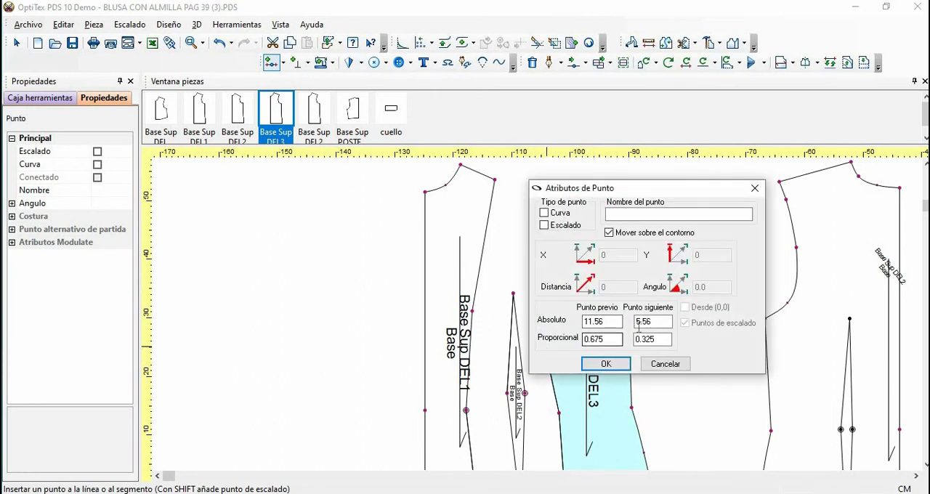
pyautogui.doubleClick(660, 324)
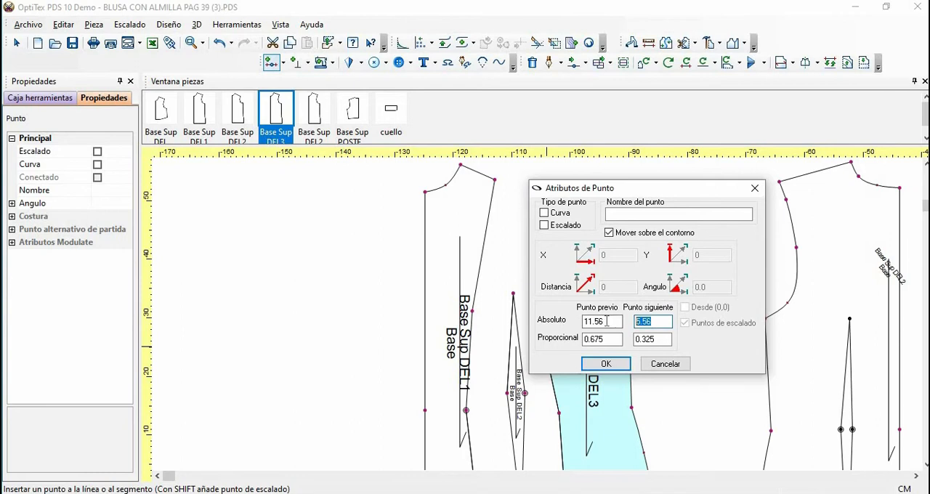
pyautogui.write('4.')
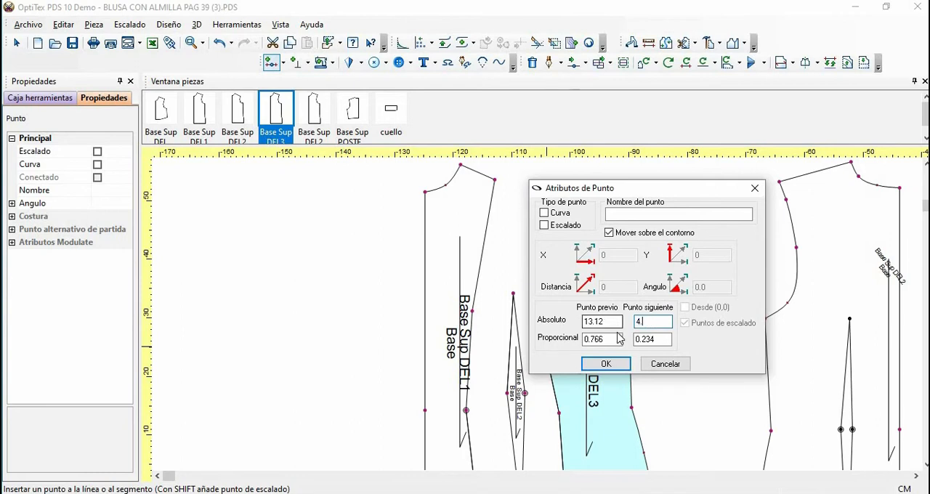
pyautogui.write('5')
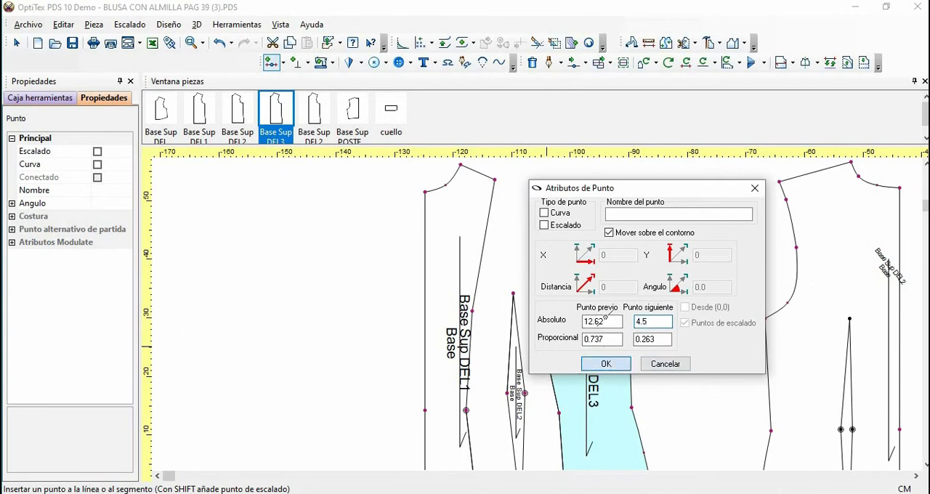
pyautogui.press('Return')
pyautogui.rightClick(642, 212)
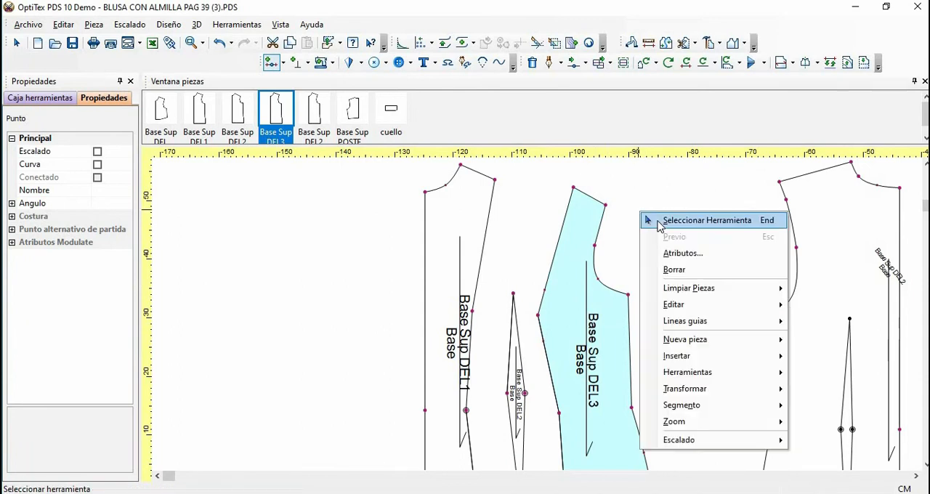
pyautogui.click(660, 222)
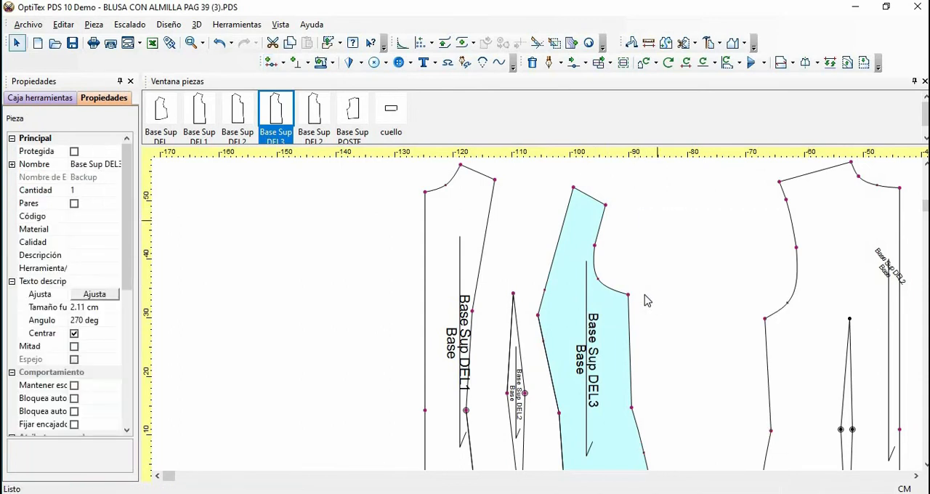
# Make the side-front panel's bust apex a curve point and turn off its grading attribute
pyautogui.click(539, 316)
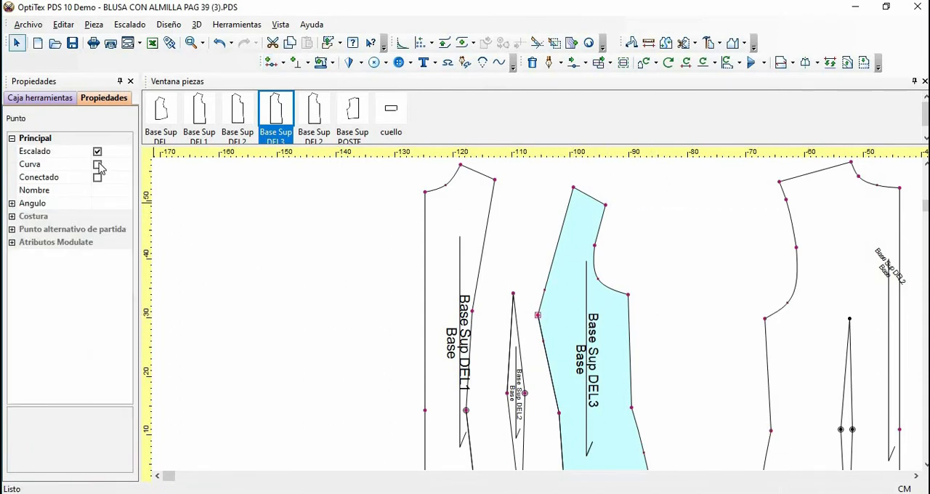
pyautogui.click(98, 165)
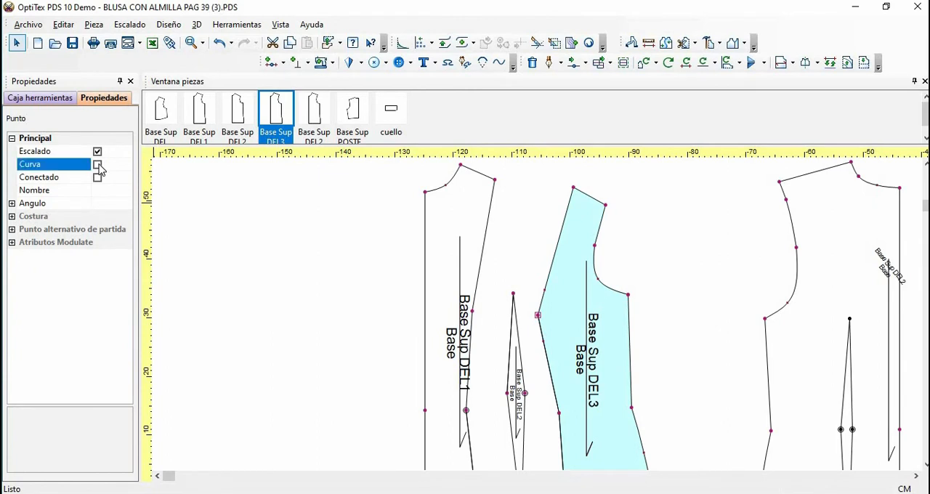
pyautogui.click(98, 151)
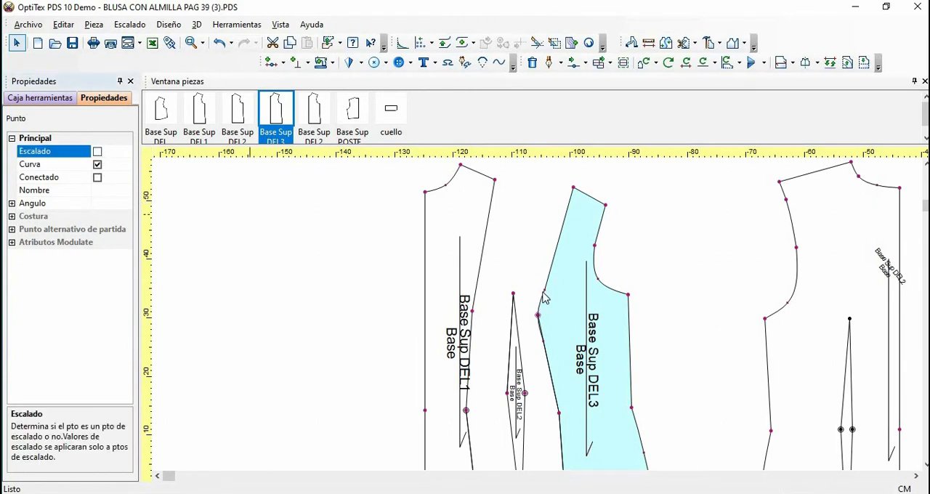
# Apply a point move to the side-front panel's curved bust apex with horizontal and vertical offsets of 0
pyautogui.press('m')
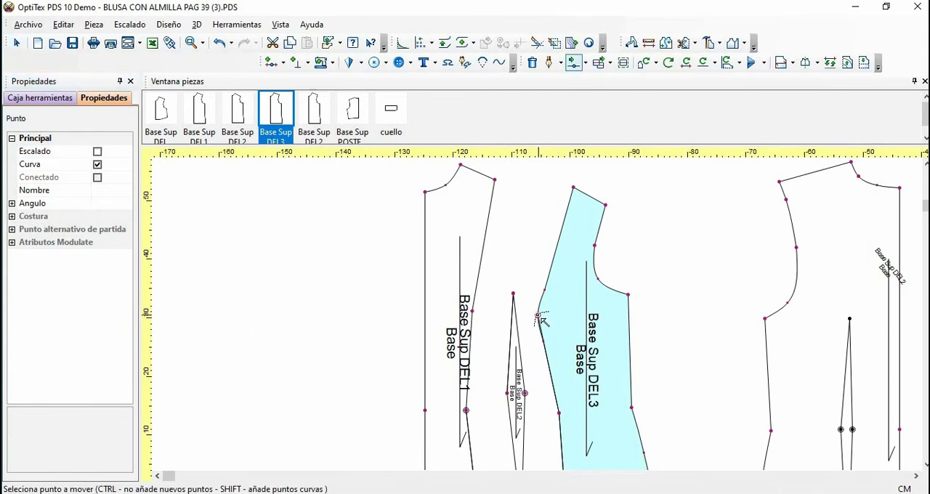
pyautogui.click(545, 318)
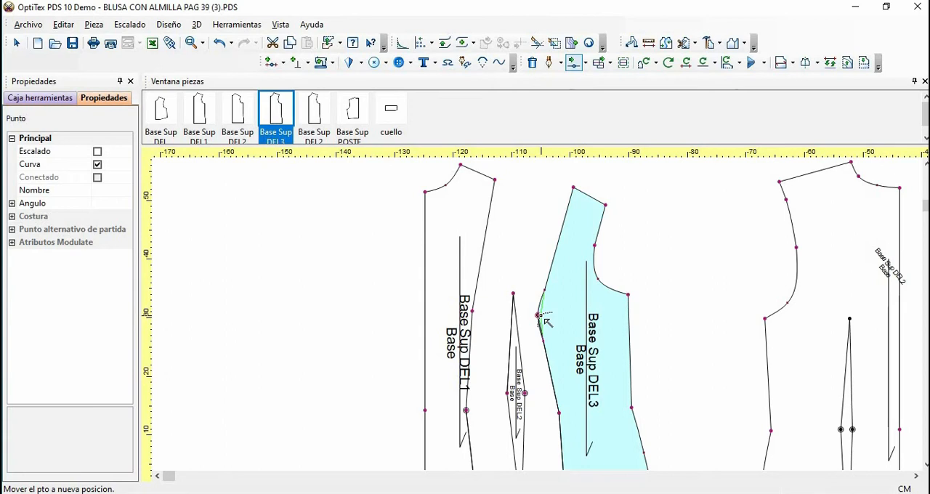
pyautogui.click(541, 316)
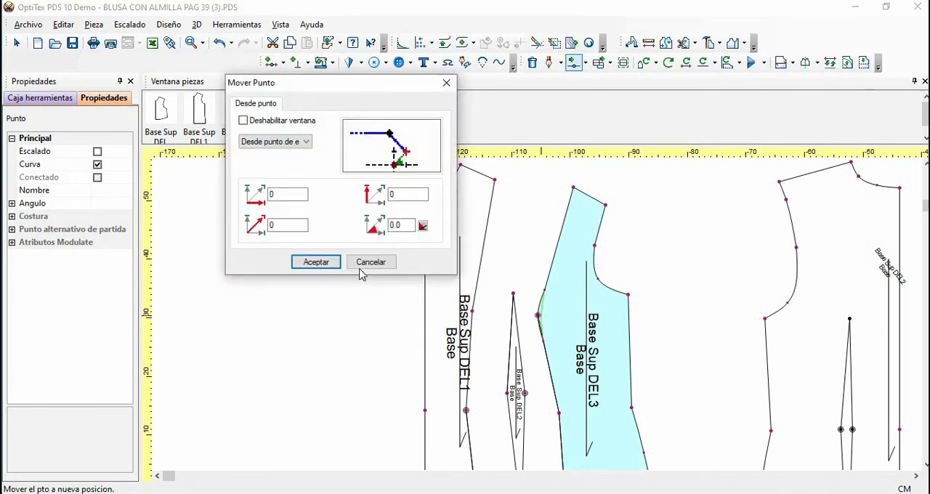
pyautogui.click(316, 262)
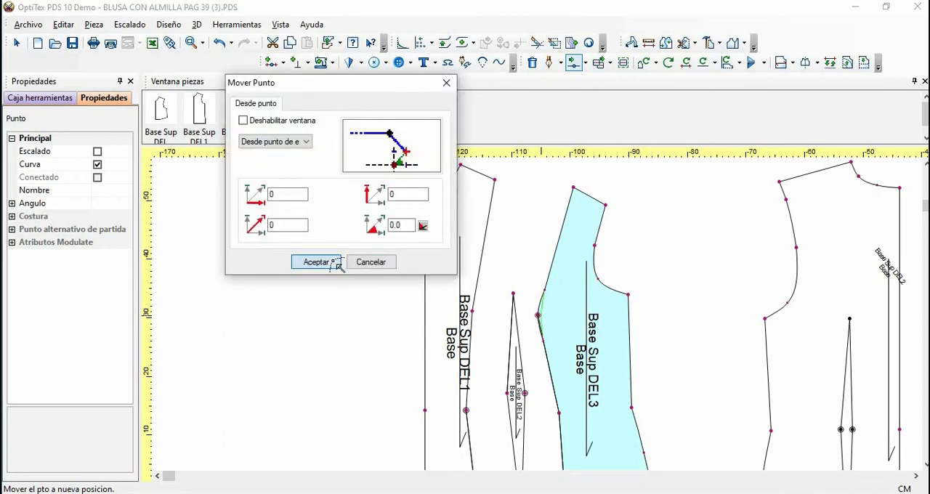
pyautogui.rightClick(521, 207)
pyautogui.click(534, 209)
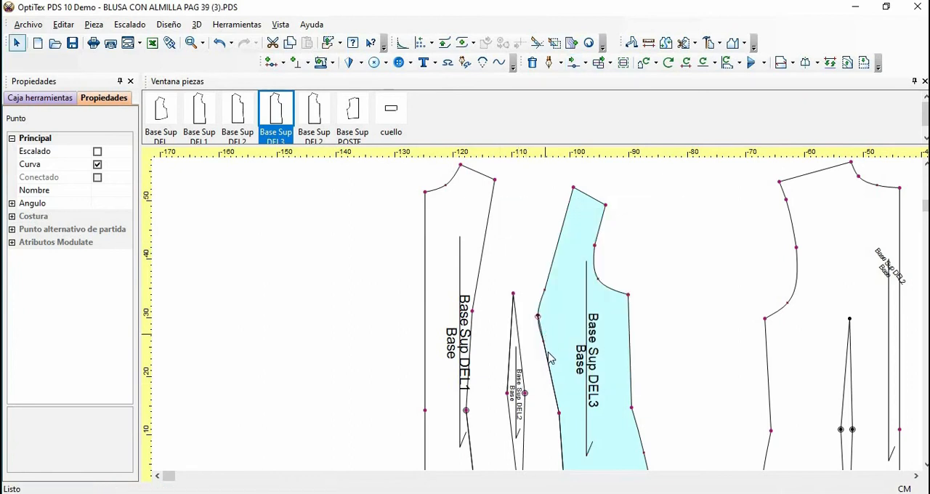
pyautogui.click(547, 342)
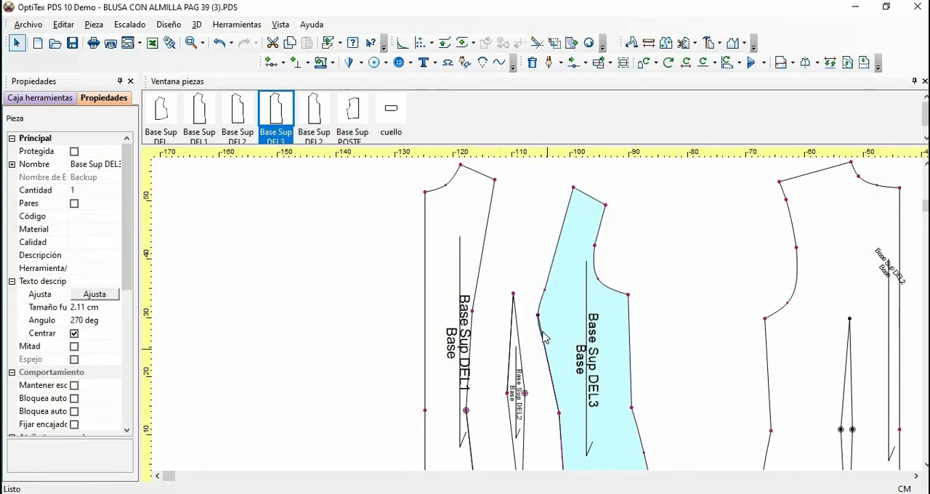
# Delete the leftover internal contour along the side-front panel's princess edge and move its curved bust apex point slightly inward
pyautogui.click(541, 328)
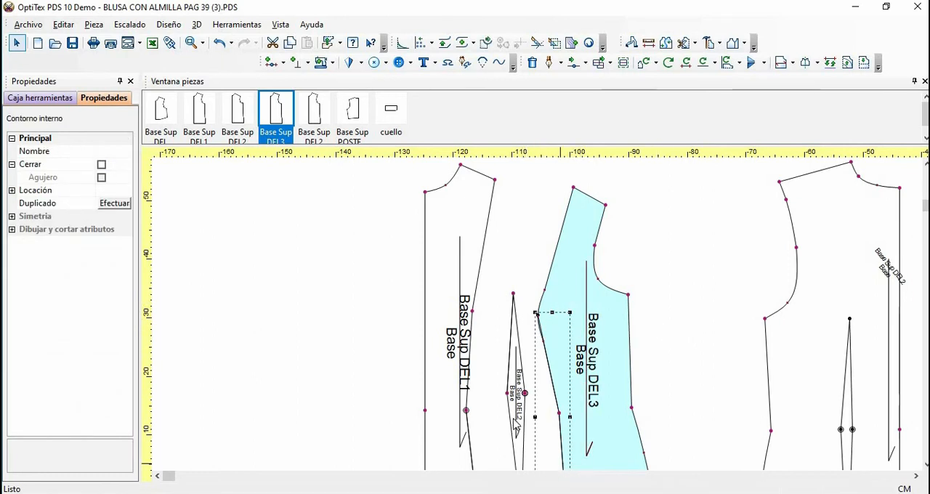
pyautogui.click(621, 404)
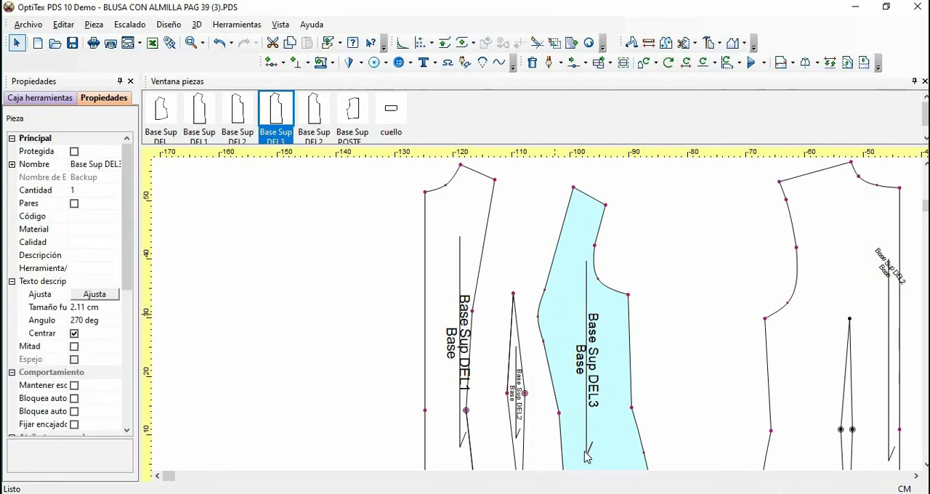
pyautogui.press('m')
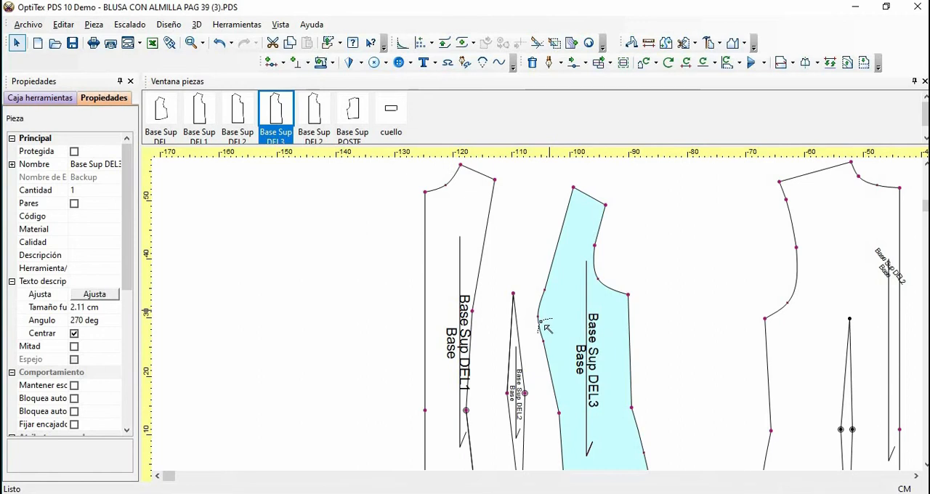
pyautogui.click(539, 317)
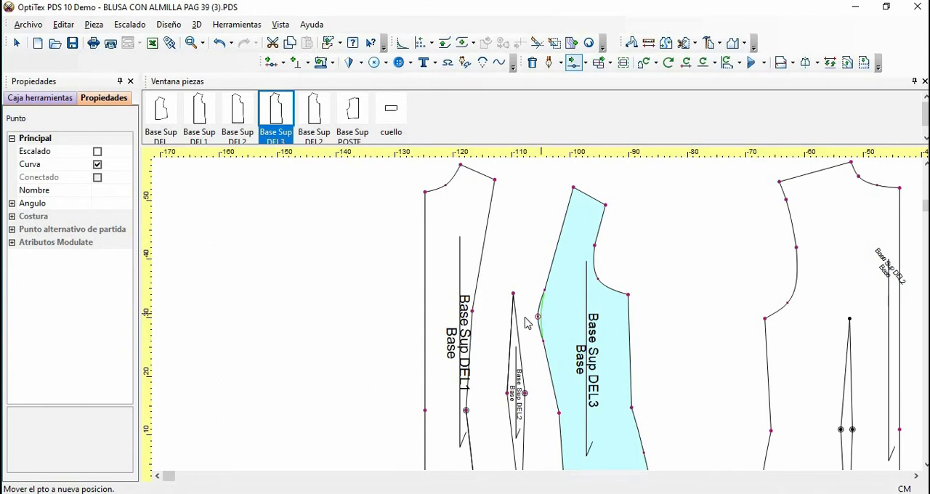
pyautogui.click(534, 320)
pyautogui.click(314, 263)
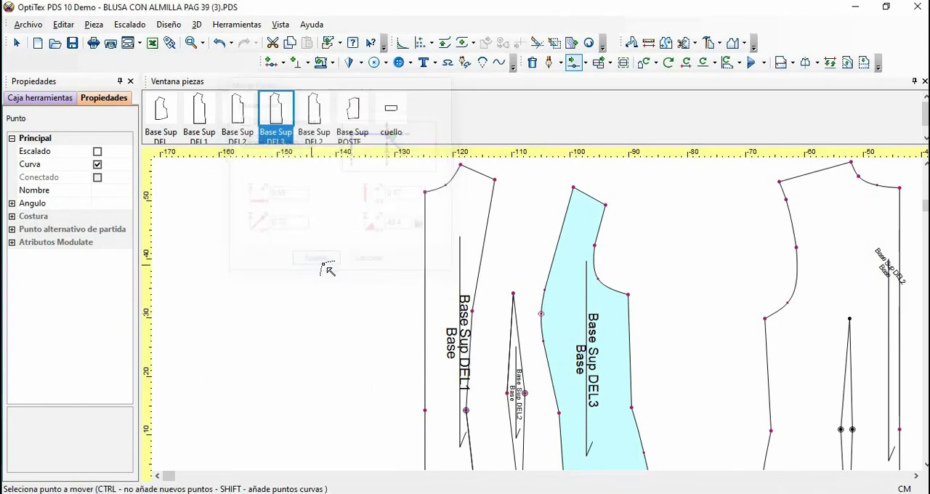
# Place a horizontal guide at the front hem and rotate only the side-front panel clockwise by 4 degrees in 1-degree increments
pyautogui.scroll(-1, 573, 301)
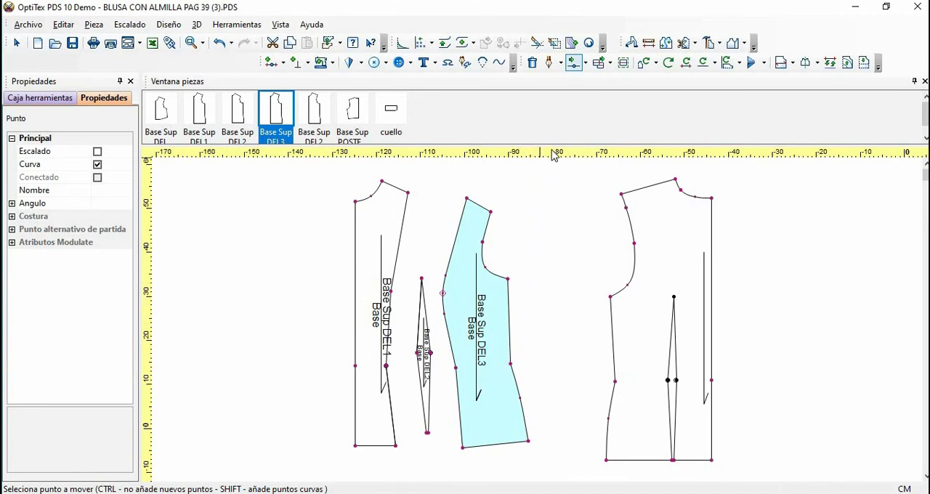
pyautogui.moveTo(550, 159); pyautogui.dragTo(550, 448)
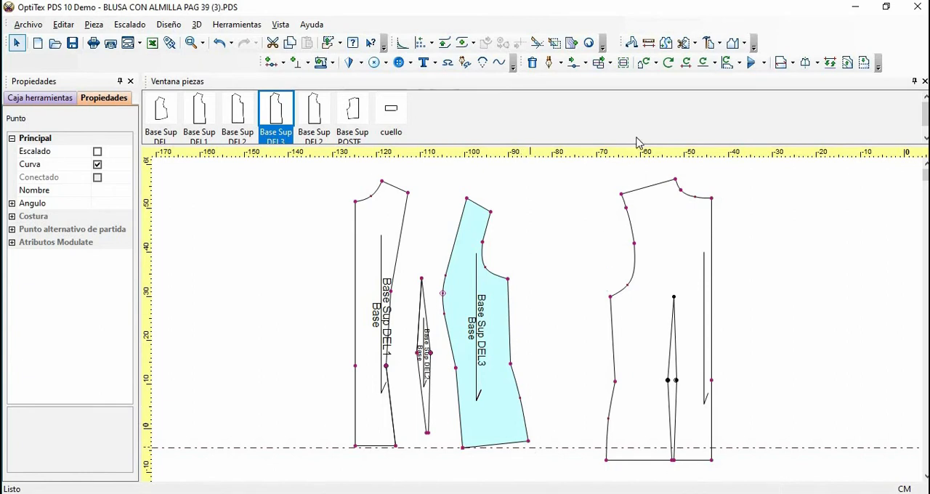
pyautogui.click(668, 63)
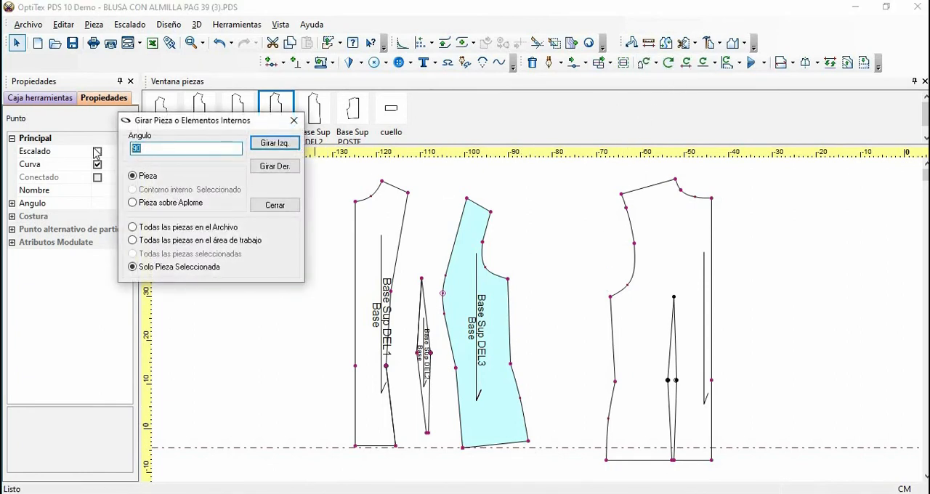
pyautogui.write('1')
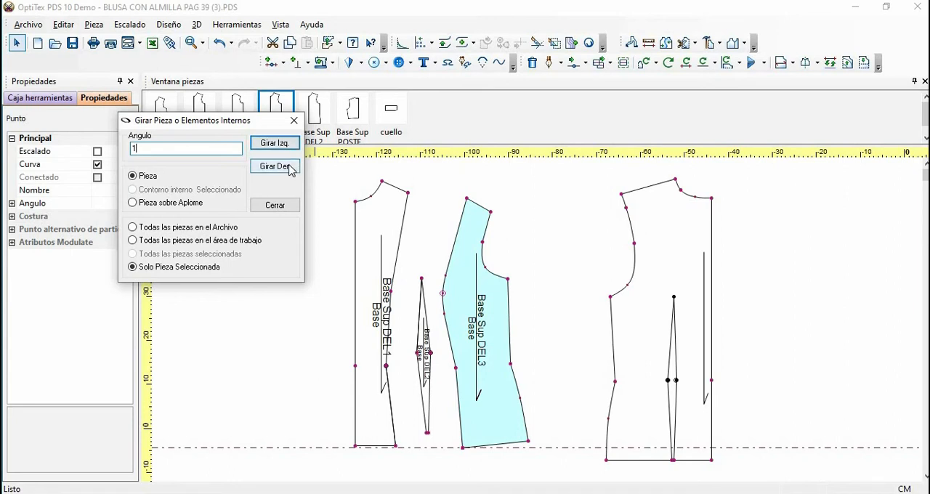
pyautogui.click(274, 166)
pyautogui.click(290, 168)
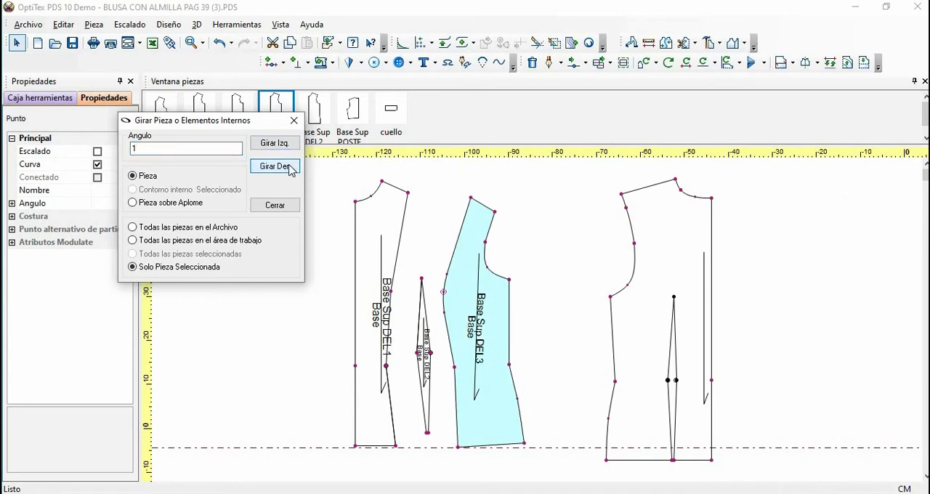
pyautogui.click(290, 168)
pyautogui.click(290, 169)
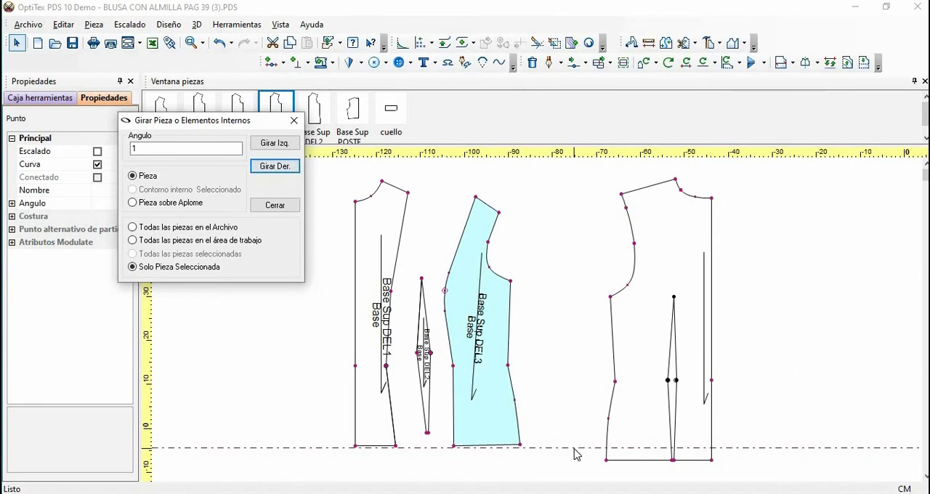
pyautogui.click(281, 206)
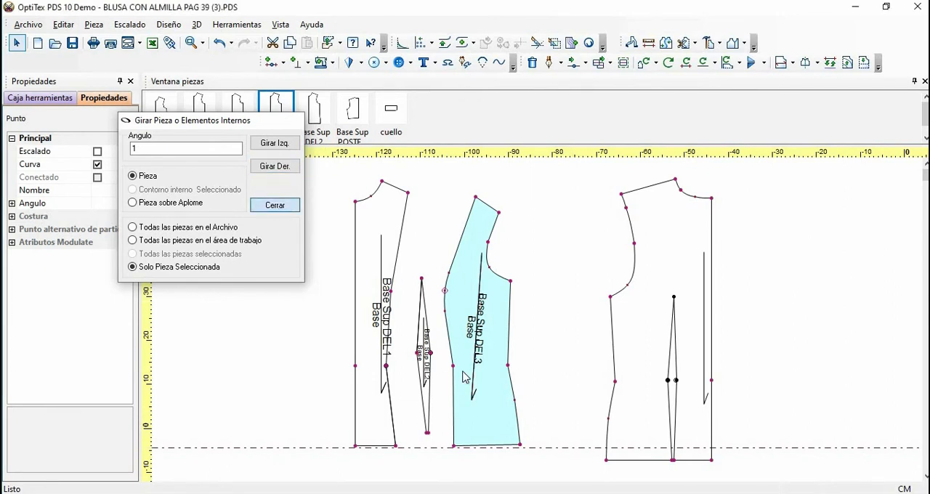
# Delete the horizontal guide line at the front hem
pyautogui.click(547, 449)
pyautogui.moveTo(547, 449); pyautogui.dragTo(559, 455)
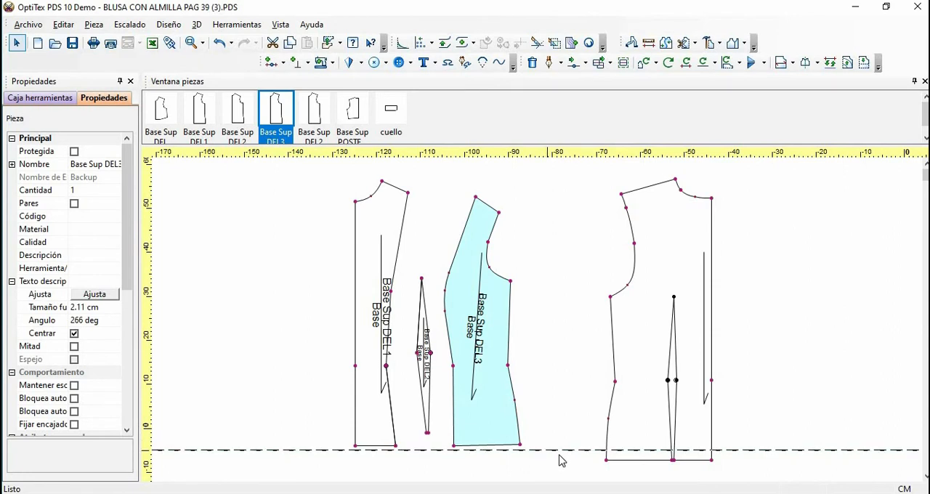
pyautogui.press('Delete')
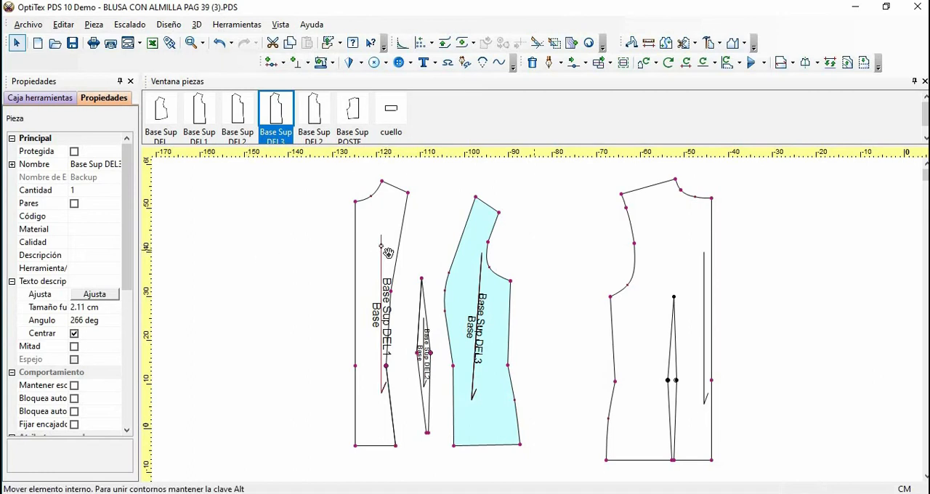
# Copy the centre-front panel's vertical grainline onto the side-front panel, replacing its tilted grainline
pyautogui.click(406, 244)
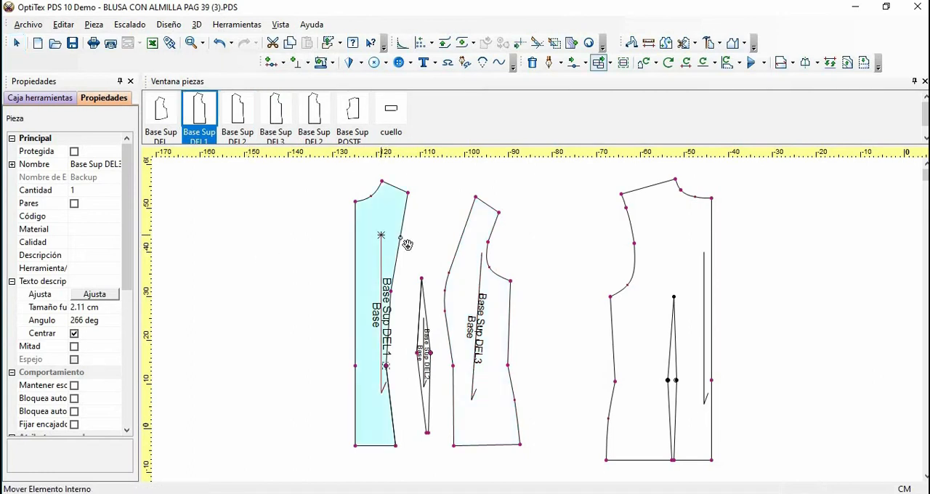
pyautogui.click(477, 250)
pyautogui.click(484, 258)
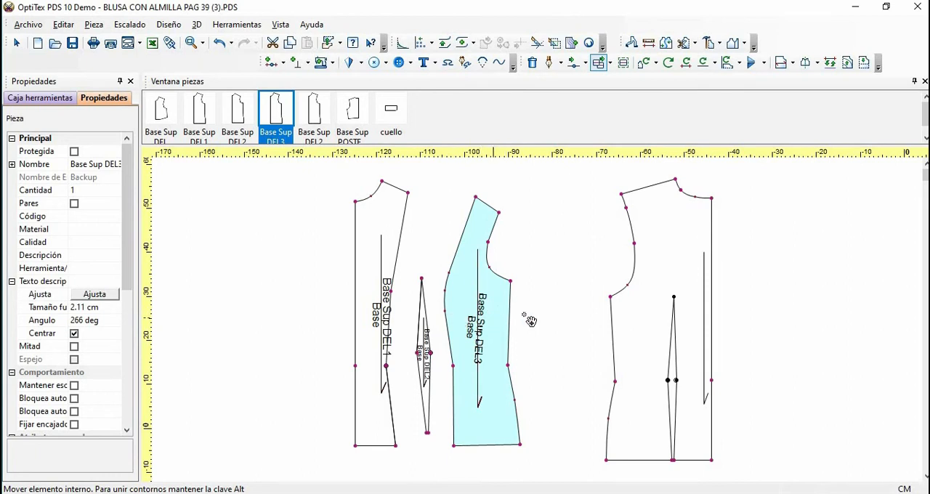
pyautogui.rightClick(547, 190)
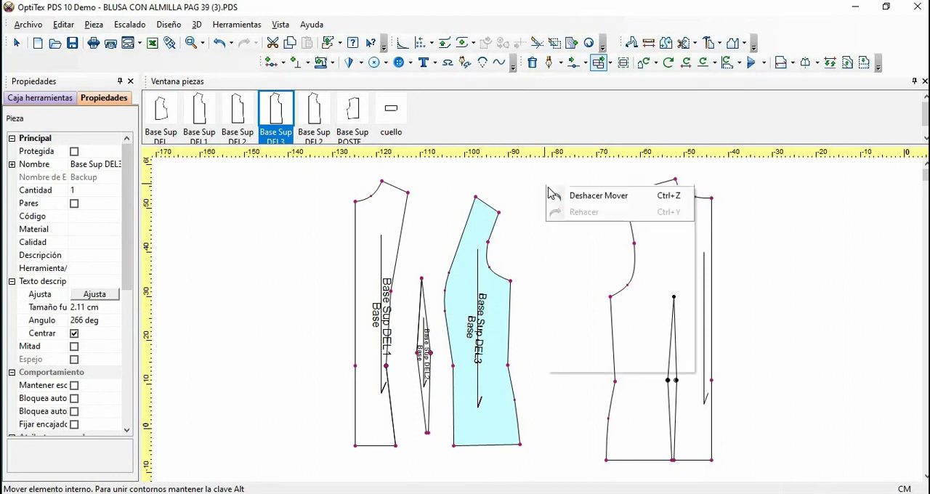
pyautogui.click(574, 194)
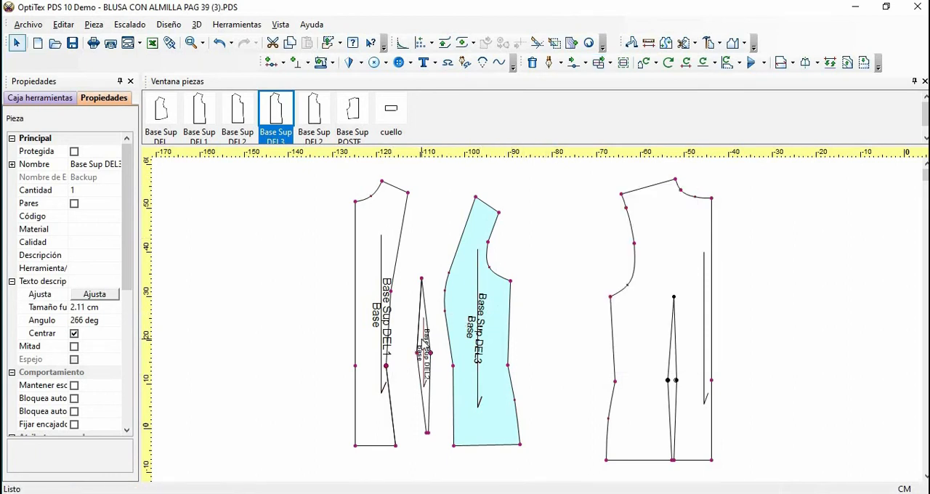
# Delete the cut-out dart piece from the model and move the side-front panel beside the centre-front panel
pyautogui.click(425, 340)
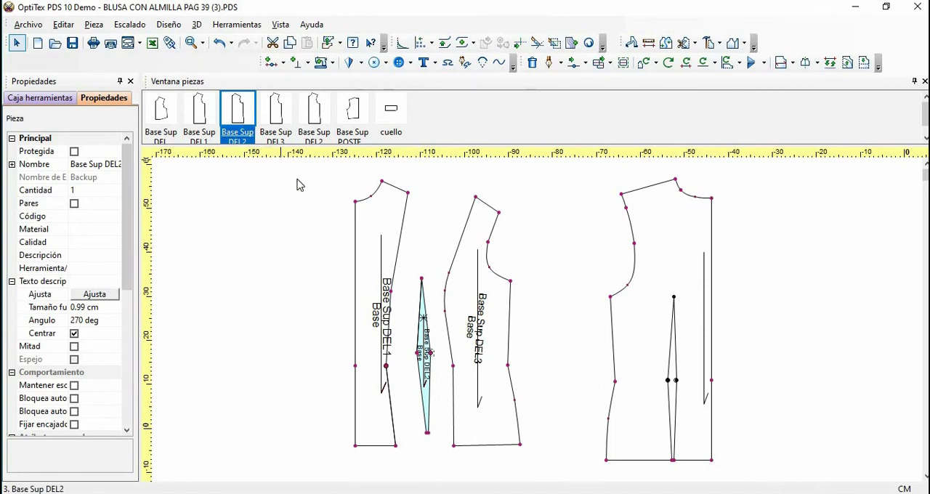
pyautogui.rightClick(241, 121)
pyautogui.moveTo(336, 128)
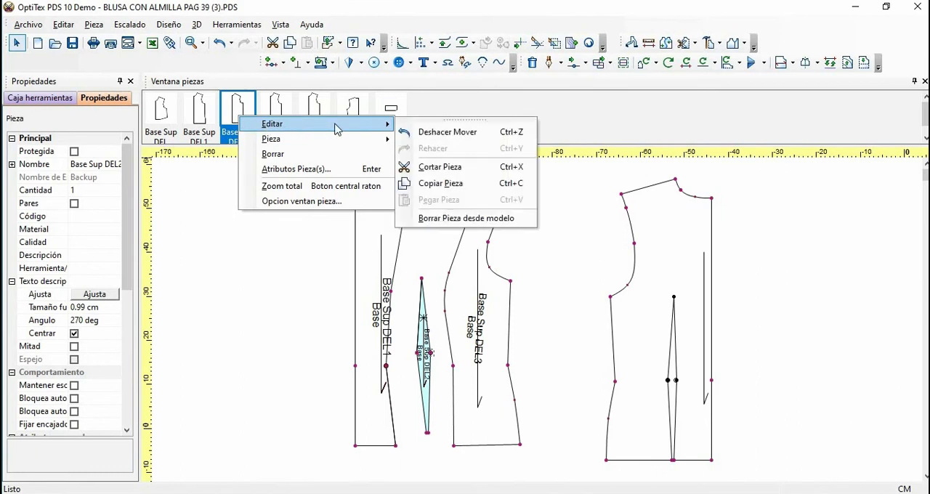
pyautogui.click(466, 218)
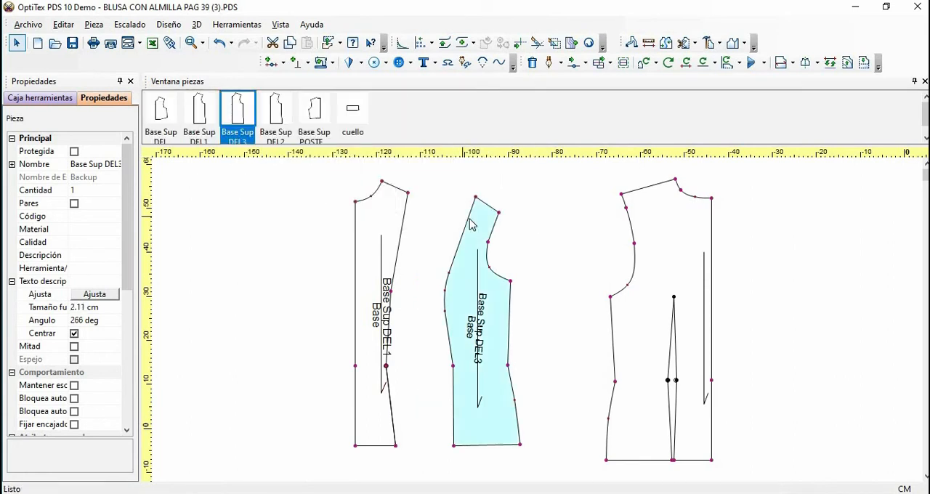
pyautogui.moveTo(417, 283); pyautogui.dragTo(423, 305)
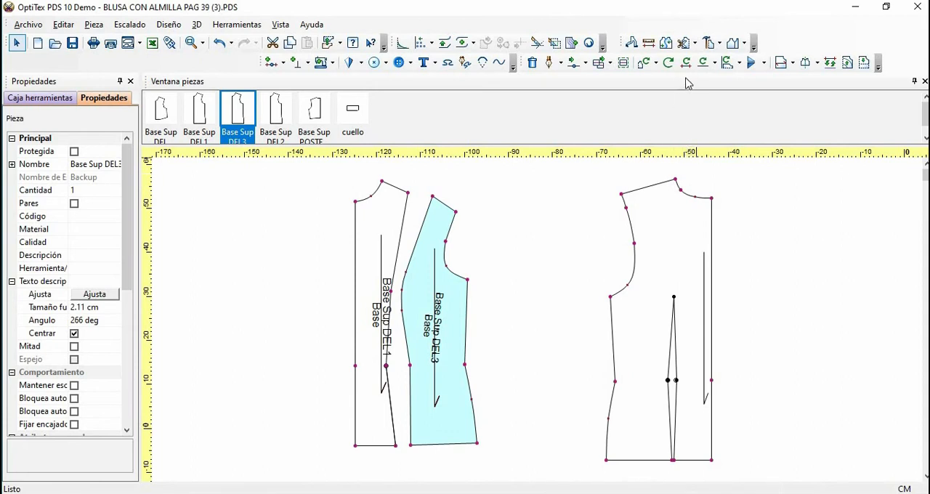
# Start an internal cut on the back bodice at the shoulder seam's midpoint, with a proportional distance of 0.5
pyautogui.press('c')
pyautogui.click(657, 195)
pyautogui.click(656, 195)
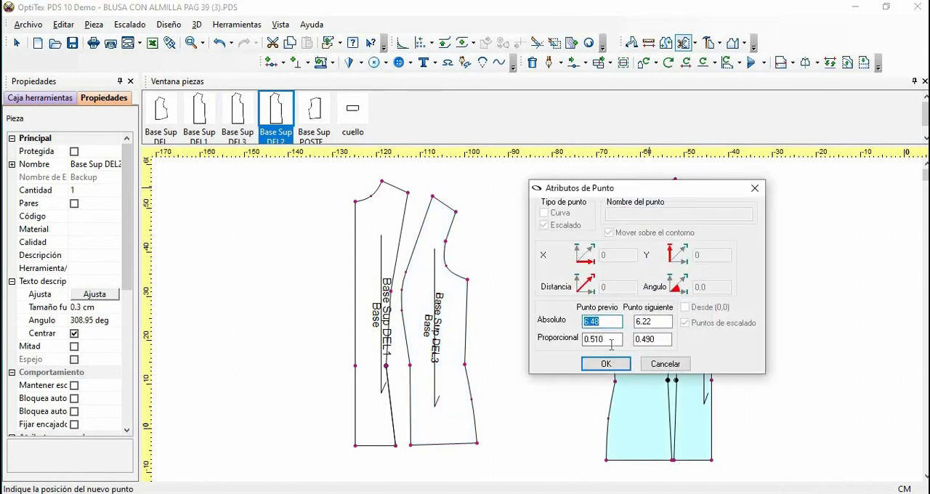
pyautogui.click(616, 338)
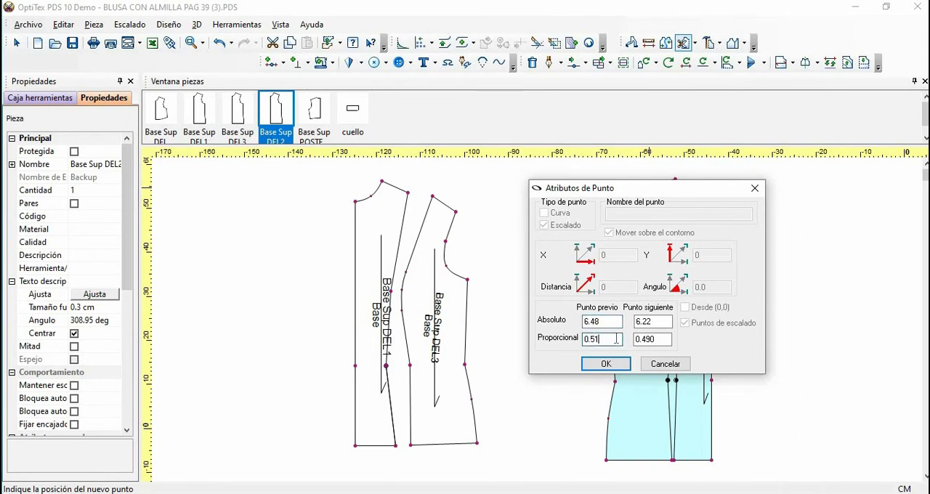
pyautogui.press('BackSpace')
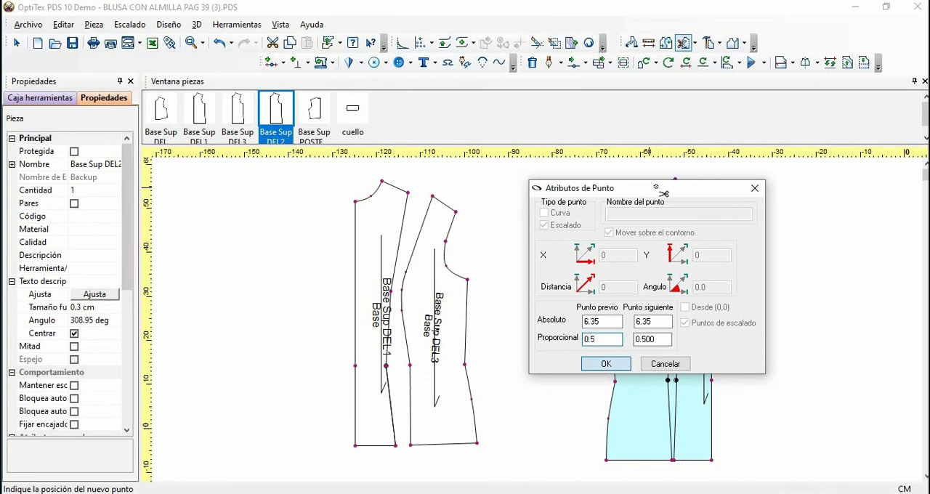
pyautogui.click(604, 364)
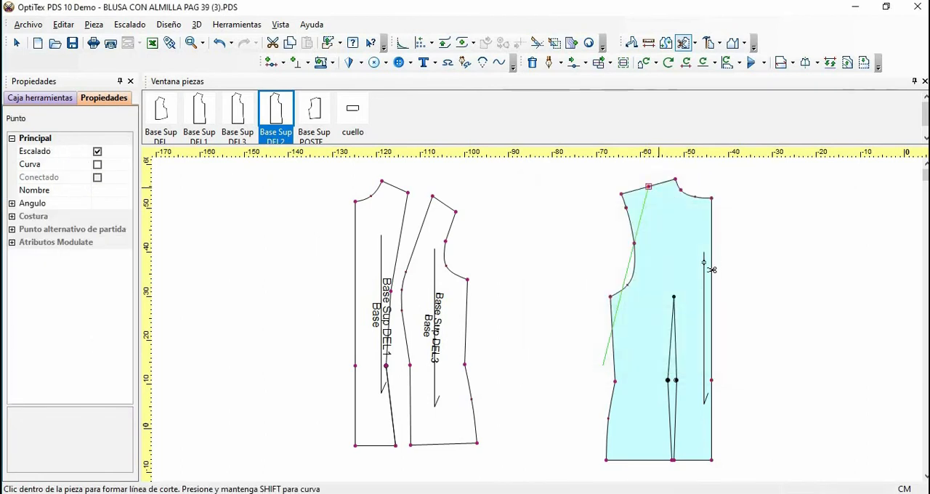
# Run the cut line through the back dart's upper tip and its side-facing waist point, with offsets of 0
pyautogui.click(673, 298)
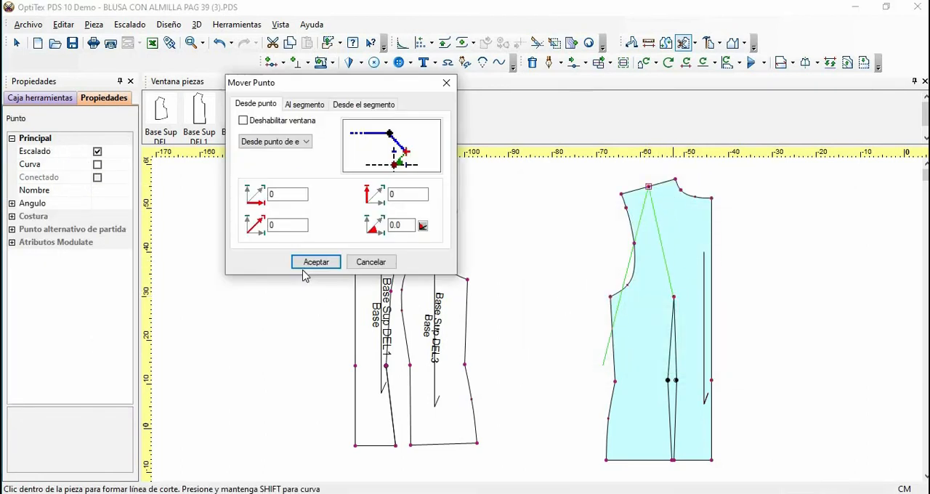
pyautogui.click(306, 264)
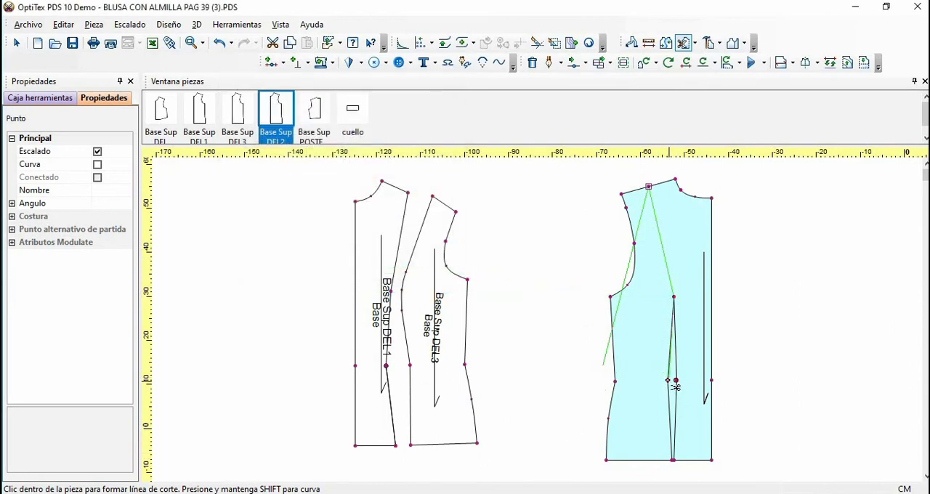
pyautogui.click(667, 380)
pyautogui.click(311, 265)
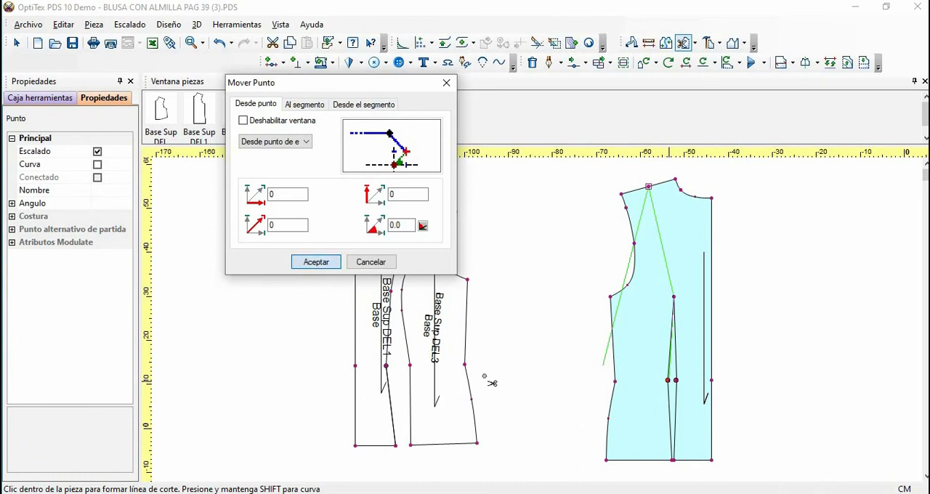
# End the cut line at the side-facing dart leg's hem point and split the back bodice without setting seam attributes
pyautogui.scroll(1, 658, 468)
pyautogui.scroll(5, 544, 321)
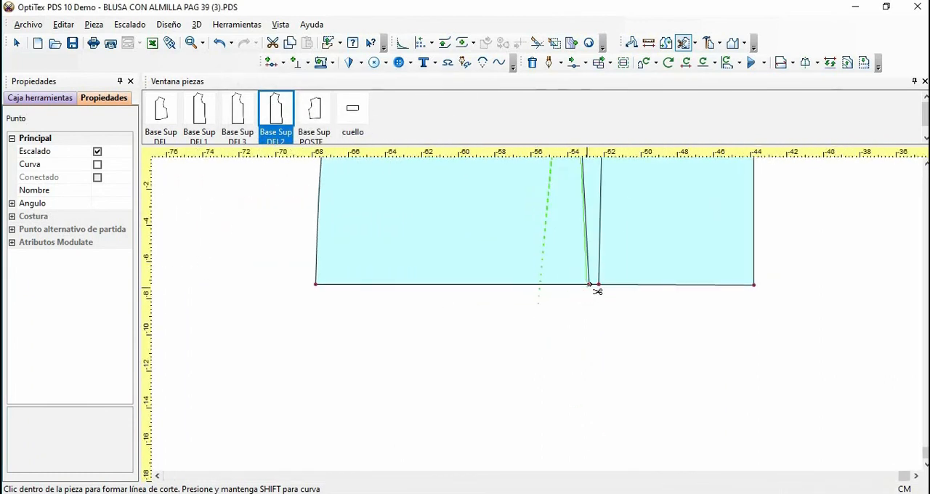
pyautogui.click(587, 266)
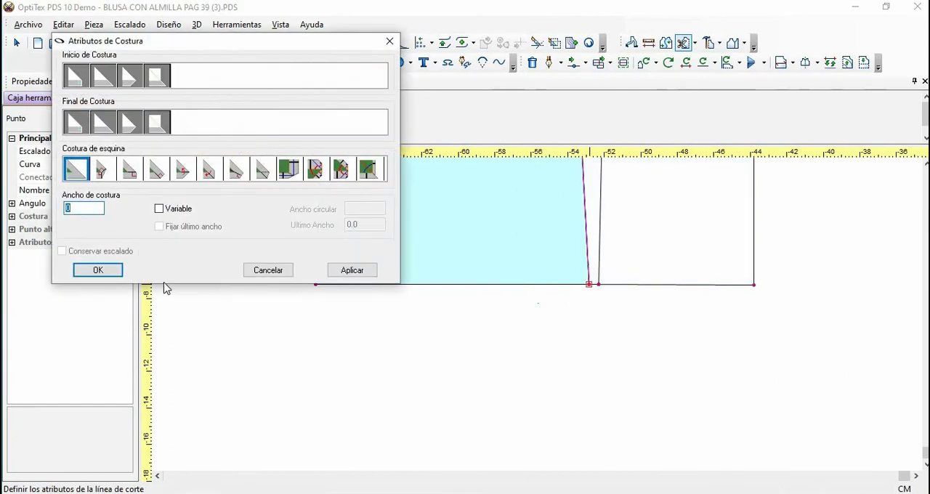
pyautogui.click(269, 270)
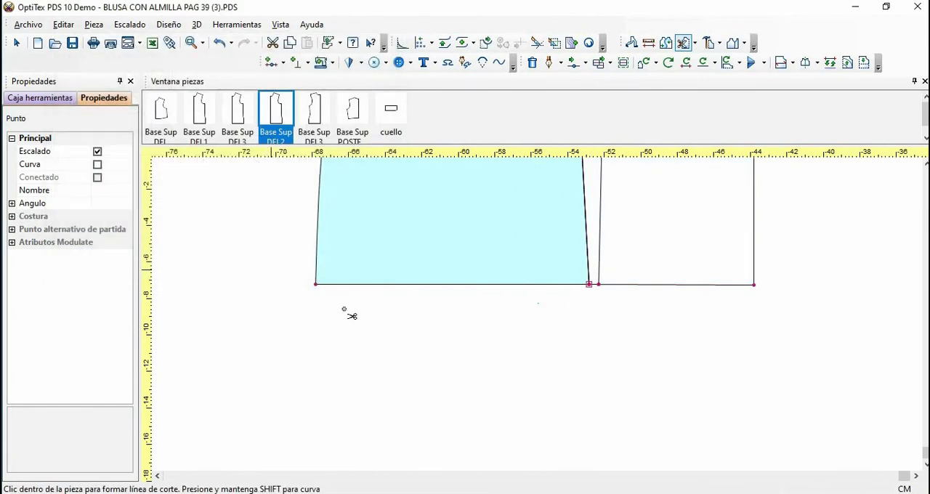
pyautogui.rightClick(352, 314)
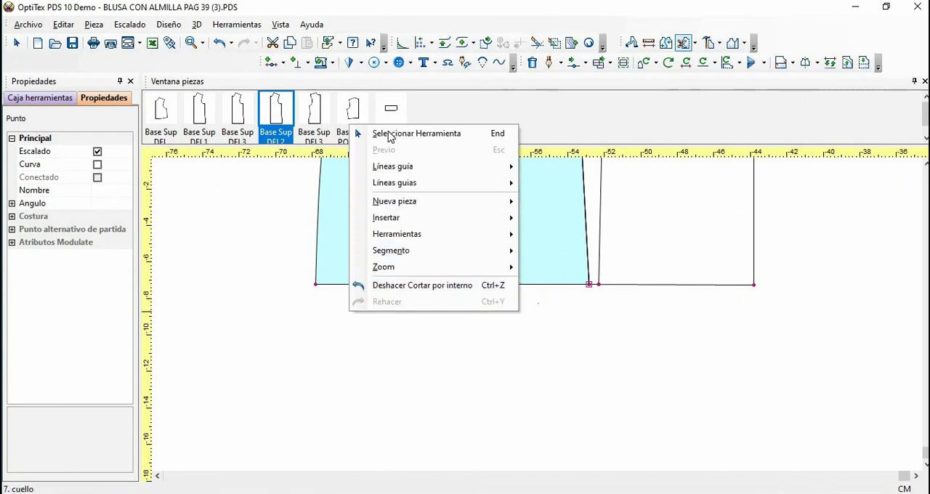
pyautogui.click(411, 288)
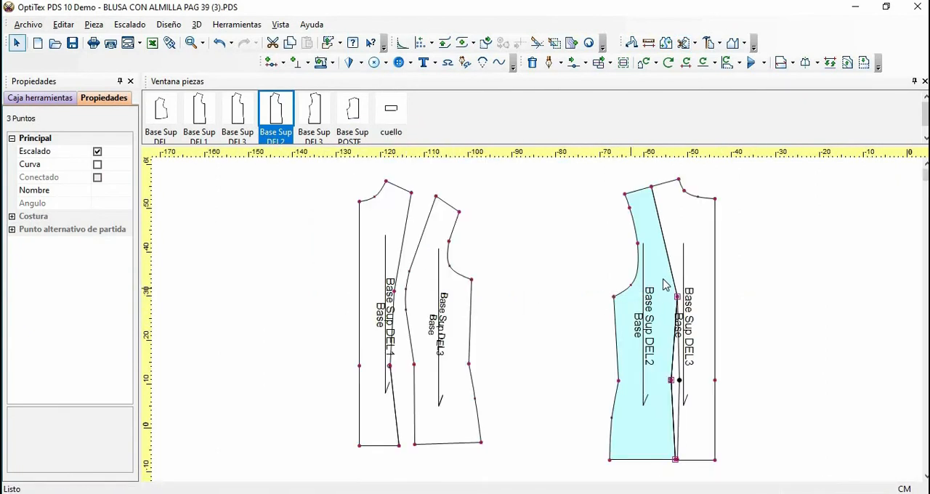
# Move the side-back panel beside the front panels and start a cut from the dart's upper tip through its centre-facing waist point, with offsets of 0
pyautogui.moveTo(620, 449); pyautogui.dragTo(528, 437)
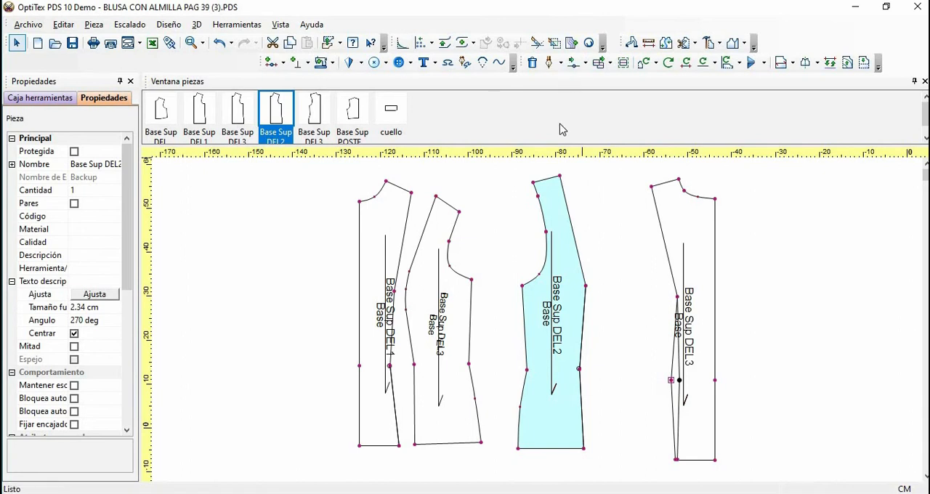
pyautogui.click(683, 42)
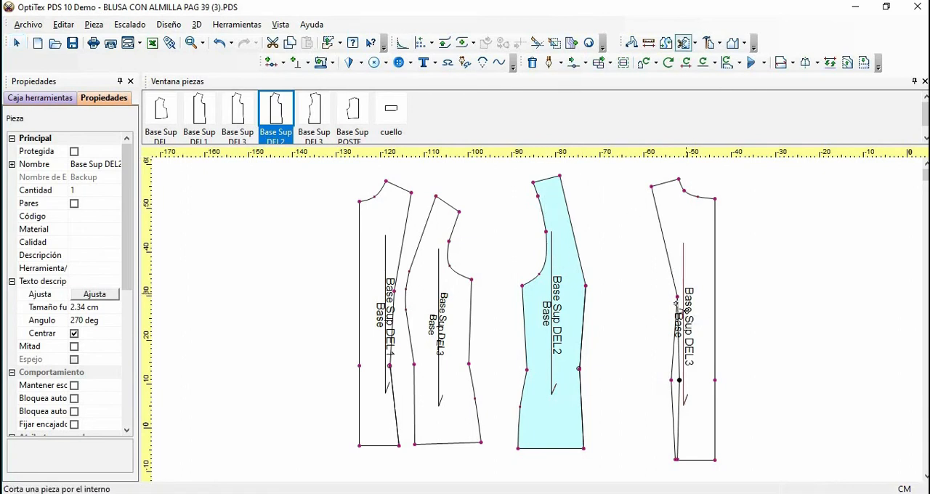
pyautogui.click(677, 296)
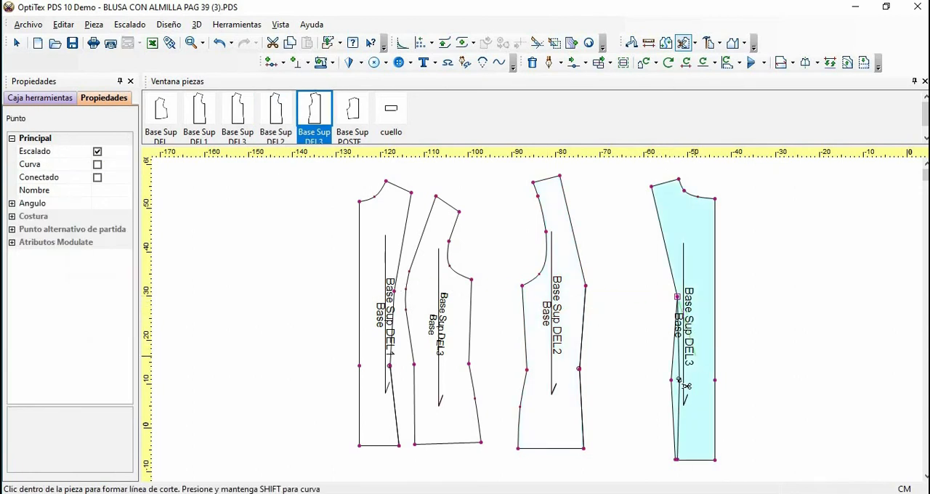
pyautogui.click(539, 417)
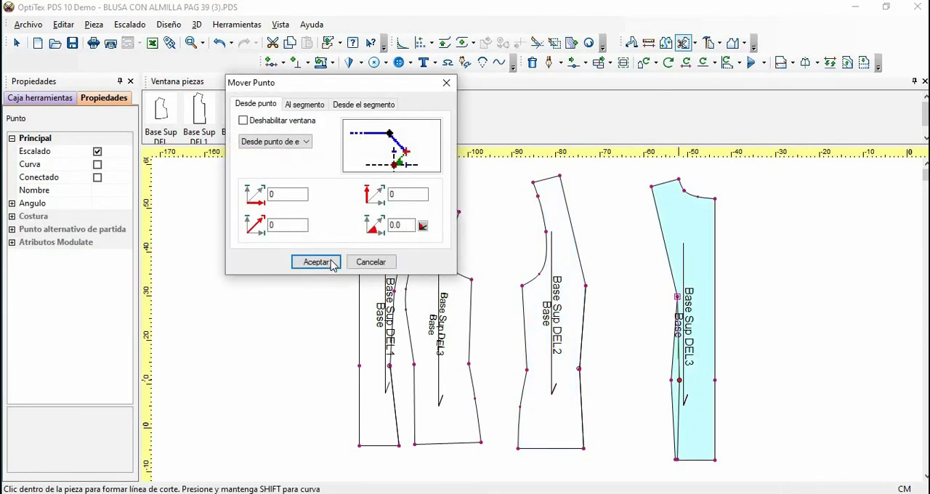
pyautogui.click(332, 265)
# End the cut at the centre-facing dart leg's hem point and accept the seam attributes with a width of 0
pyautogui.scroll(1, 687, 436)
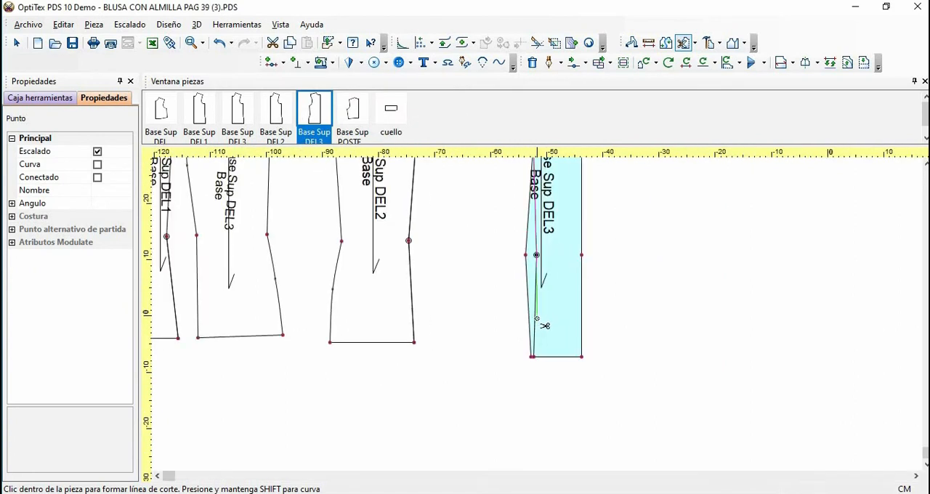
pyautogui.scroll(2, 545, 325)
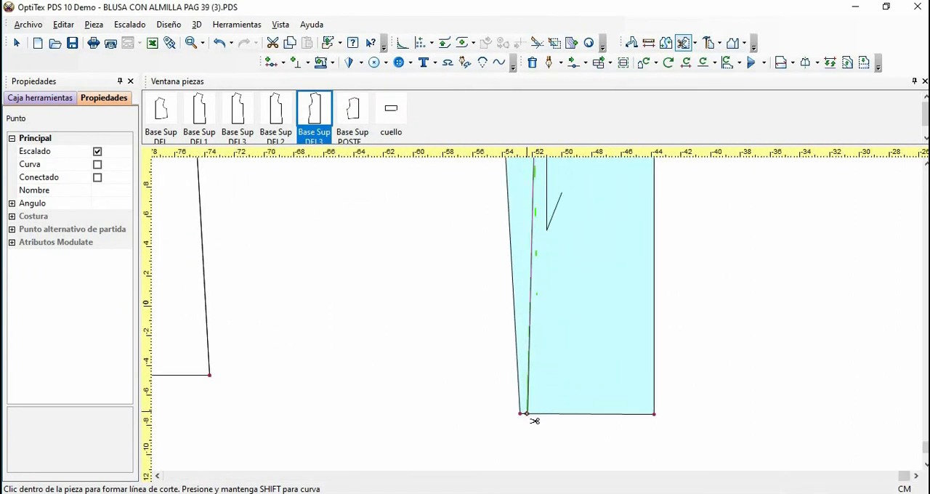
pyautogui.click(530, 415)
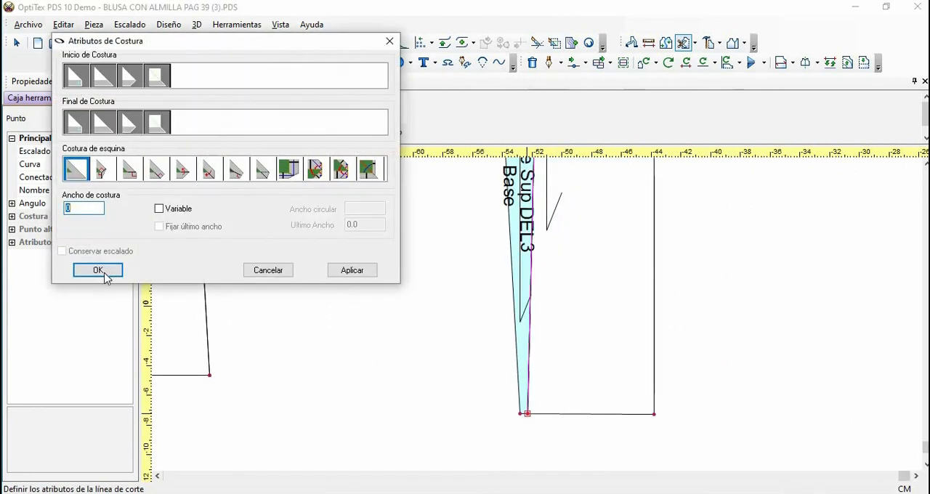
pyautogui.click(106, 274)
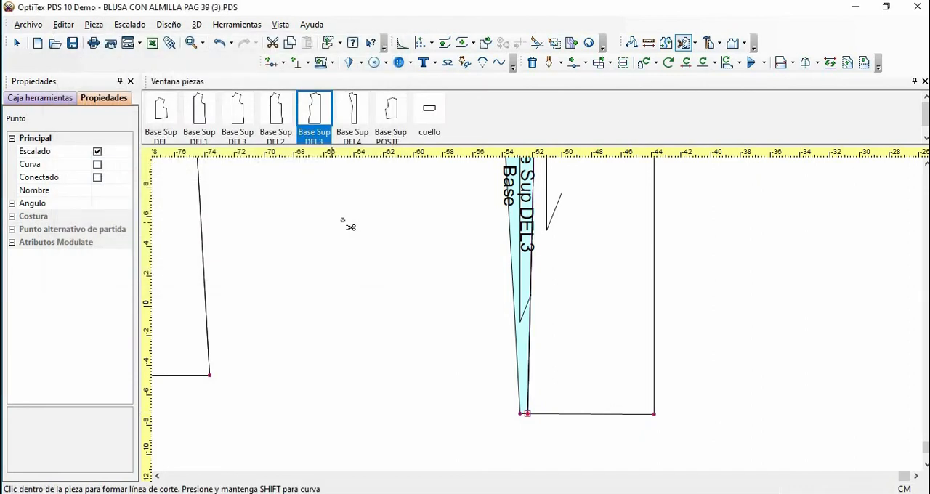
pyautogui.rightClick(347, 224)
pyautogui.click(355, 233)
pyautogui.press('Home')
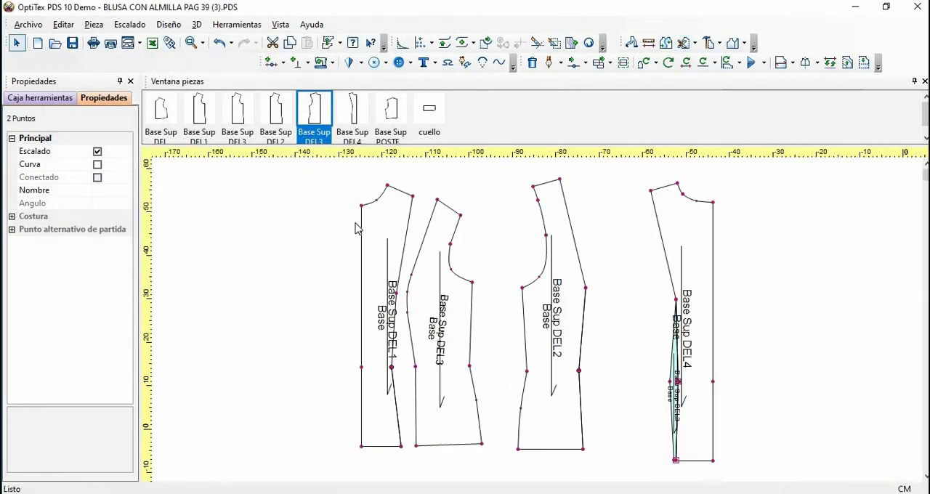
# Delete the cut-out back dart piece from the model and move the centre-back panel beside the side-back panel
pyautogui.moveTo(692, 253); pyautogui.dragTo(732, 253)
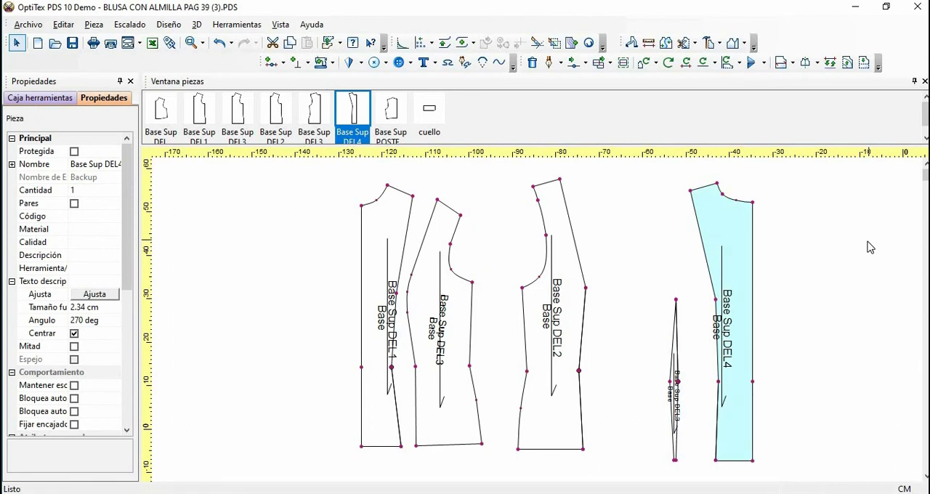
pyautogui.click(677, 354)
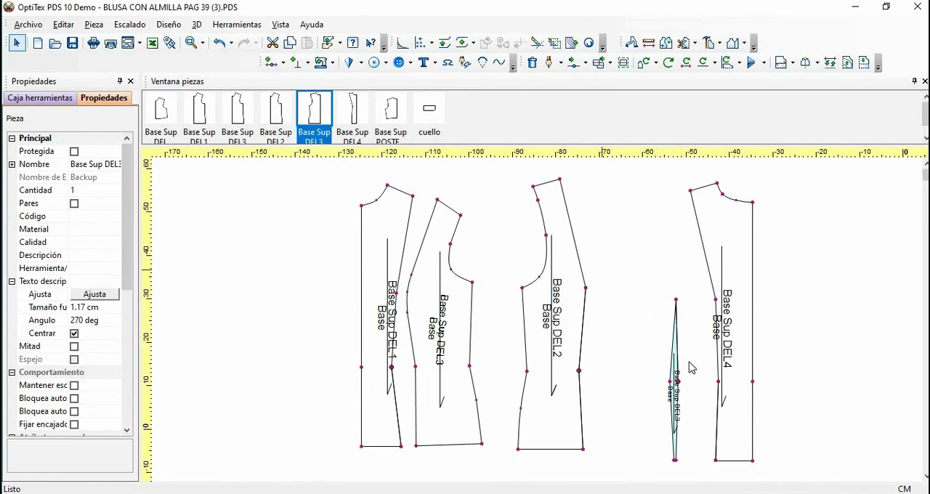
pyautogui.rightClick(313, 115)
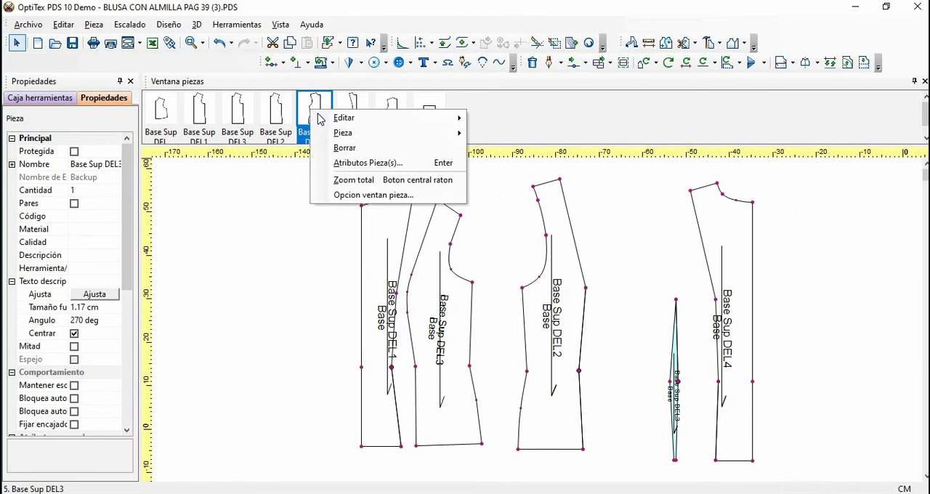
pyautogui.moveTo(367, 119)
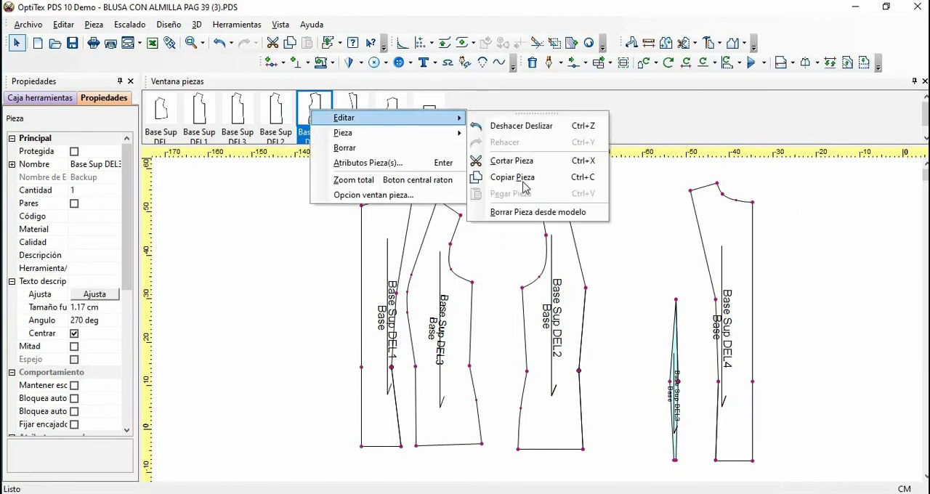
pyautogui.click(526, 213)
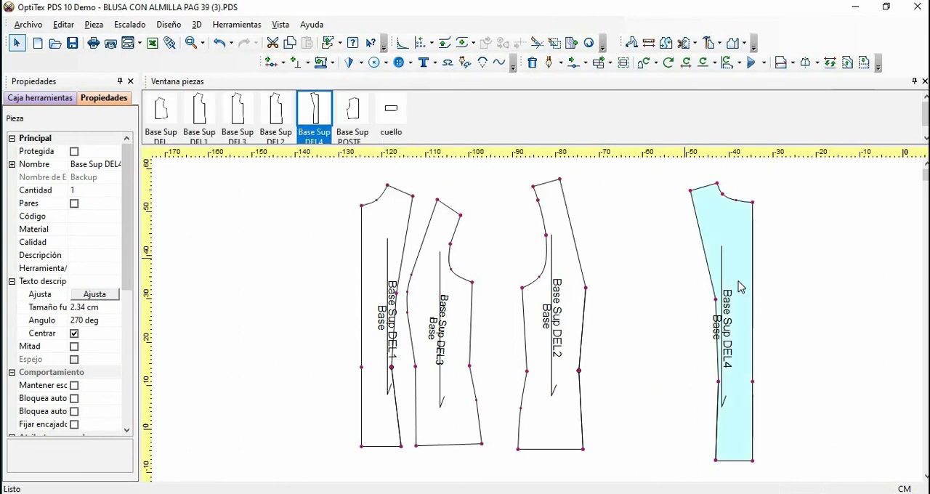
pyautogui.moveTo(741, 247)
pyautogui.mouseDown()
pyautogui.moveTo(610, 243)
pyautogui.moveTo(728, 252)
pyautogui.mouseUp()
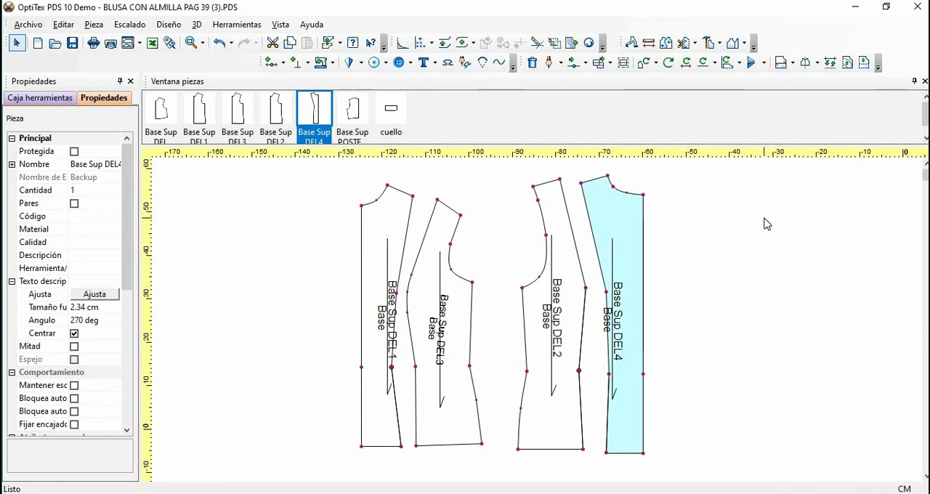
# Undo the back panel moves, the dart piece deletion and both back bodice cuts
pyautogui.hotkey('ctrl', 'z')
pyautogui.hotkey('ctrl', 'z')
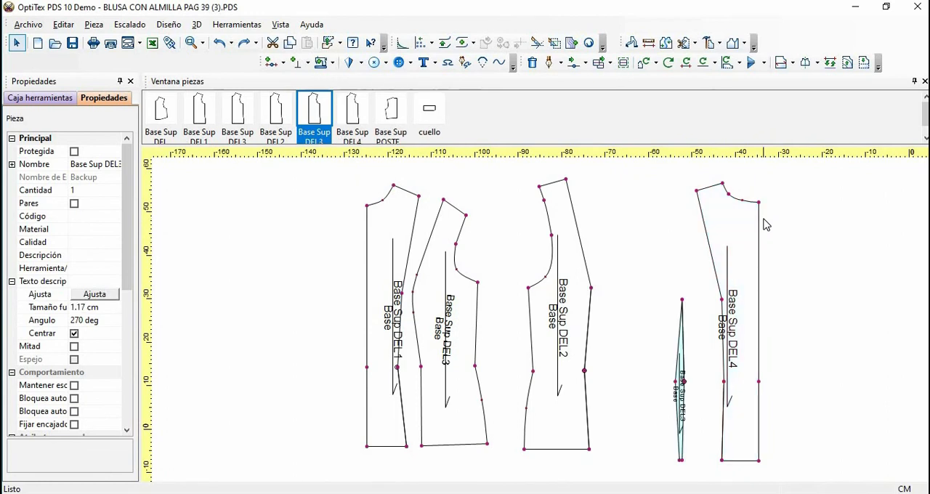
pyautogui.hotkey('ctrl', 'z')
pyautogui.hotkey('ctrl', 'z')
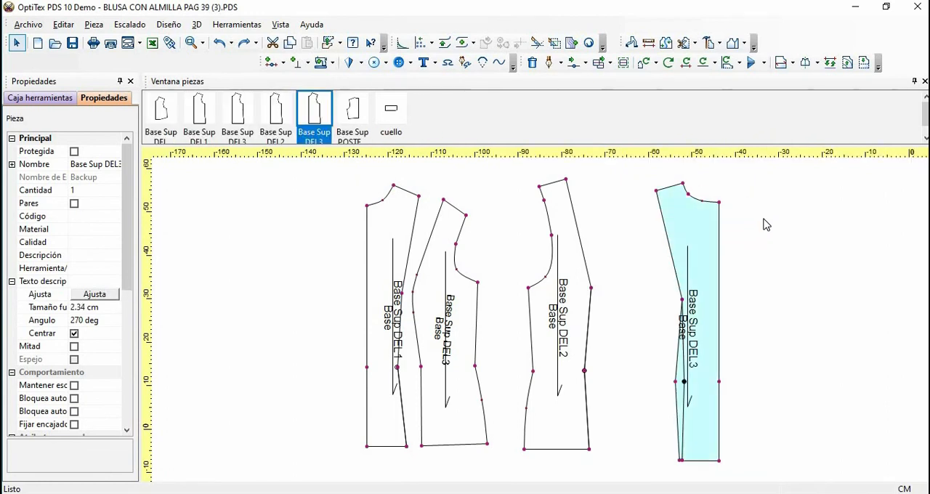
pyautogui.hotkey('ctrl', 'z')
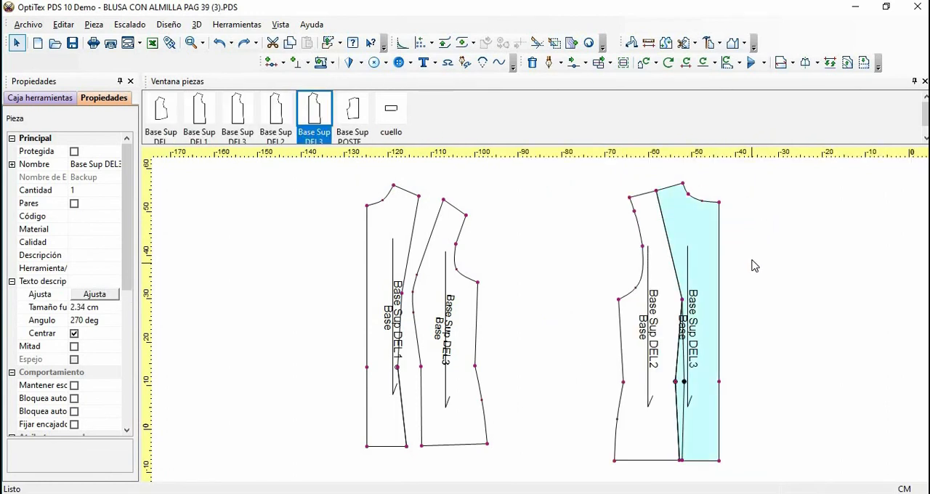
pyautogui.hotkey('ctrl', 'z')
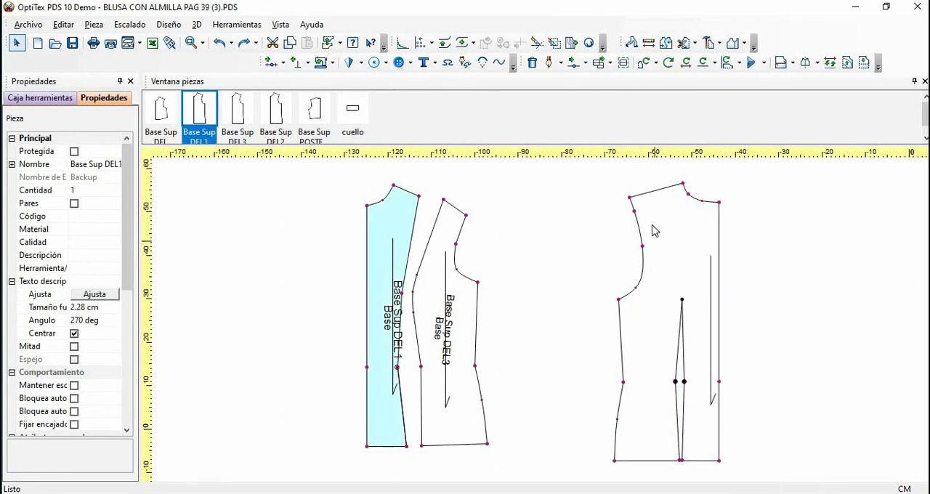
# Start a piece cut at the back armhole's middle point and add a curve point offset 5.11 horizontally and -2.45 vertically
pyautogui.click(695, 43)
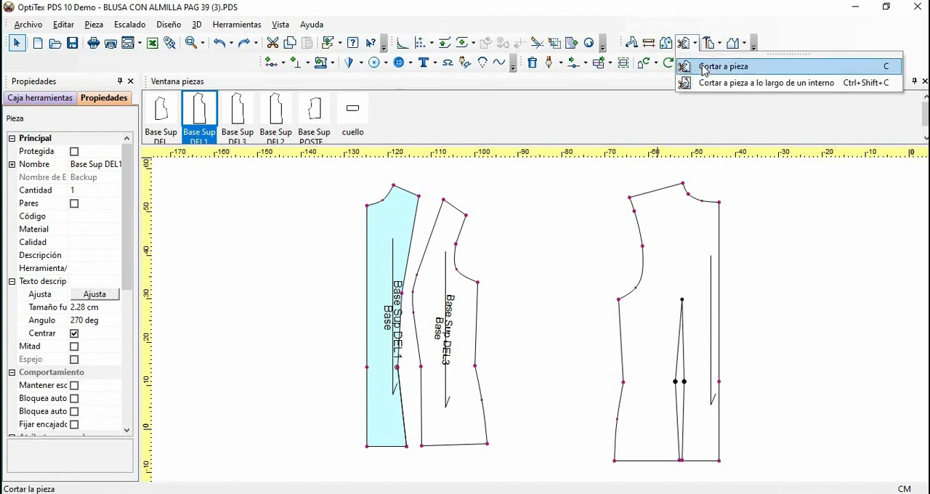
pyautogui.click(703, 67)
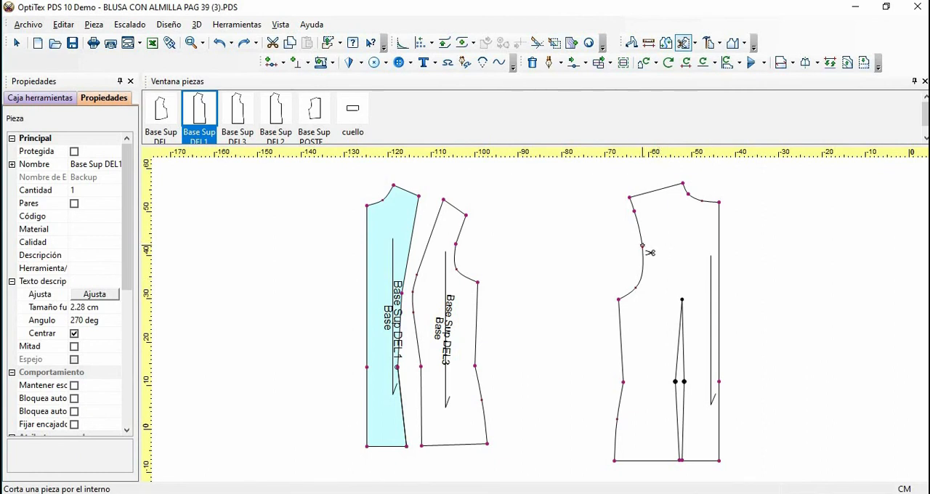
pyautogui.click(643, 248)
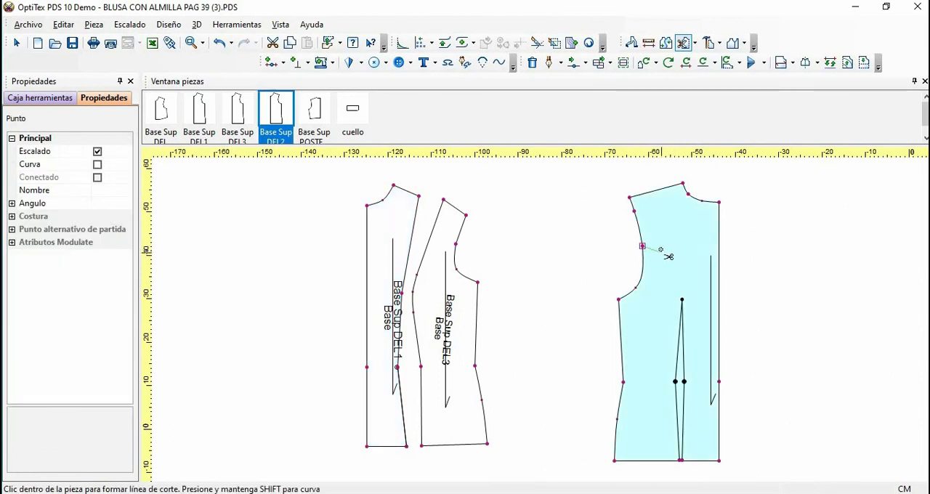
pyautogui.click(717, 245)
pyautogui.click(664, 256)
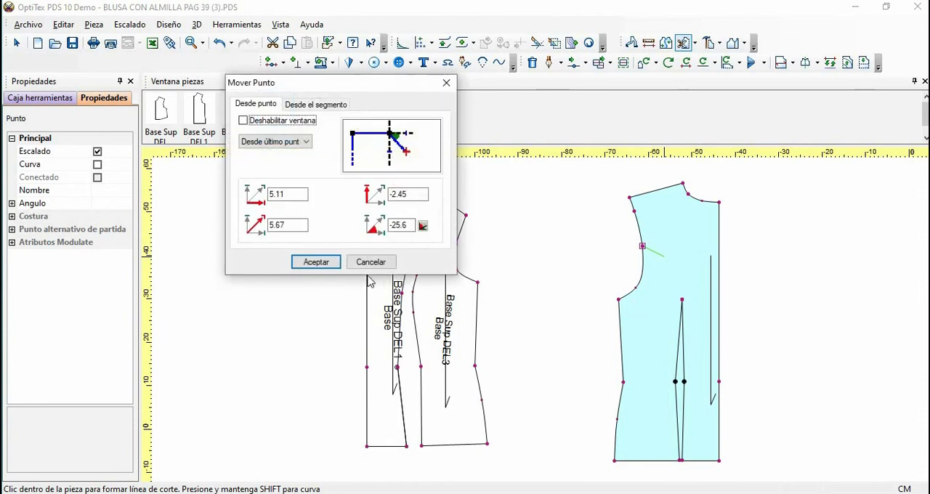
pyautogui.click(317, 263)
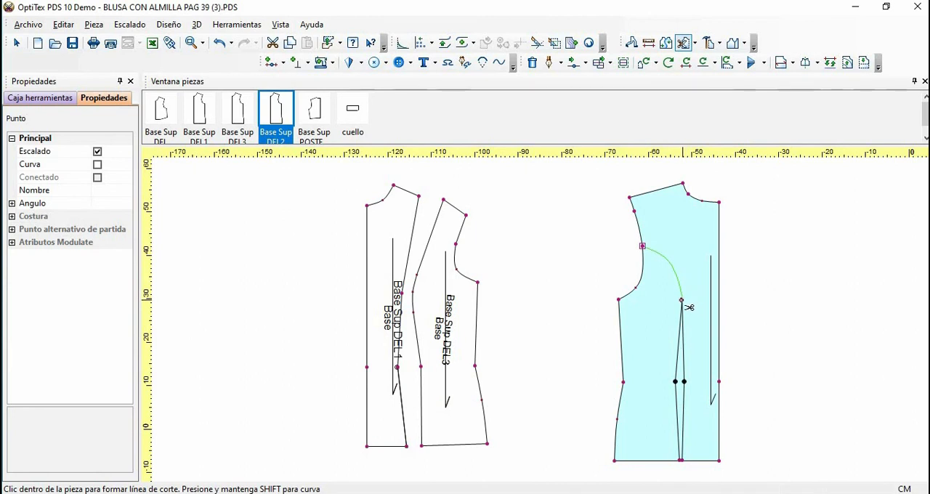
# Run the curved cut line through the back dart's upper tip and its side-facing waist point, with offsets of 0
pyautogui.click(683, 301)
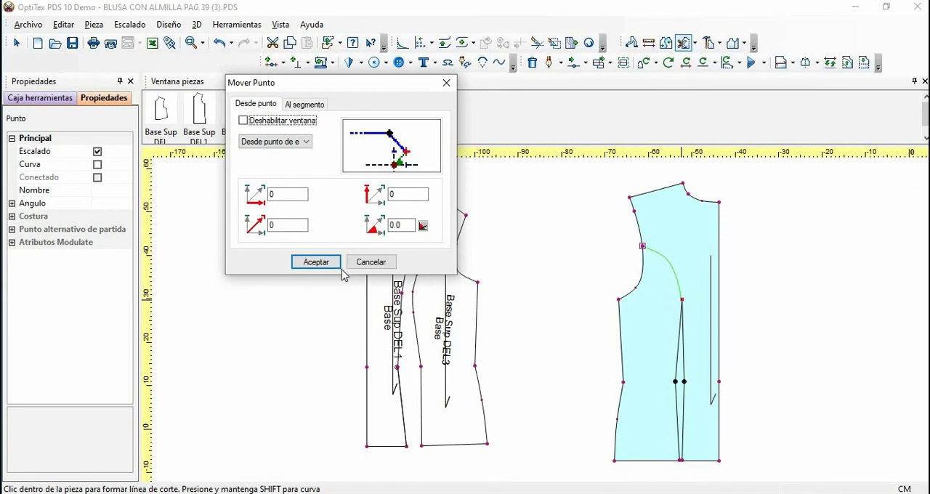
pyautogui.click(316, 262)
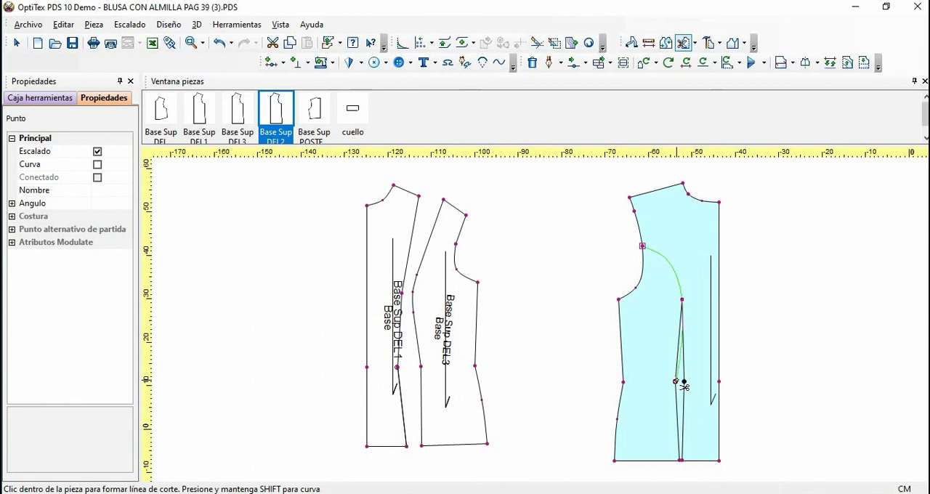
pyautogui.click(671, 384)
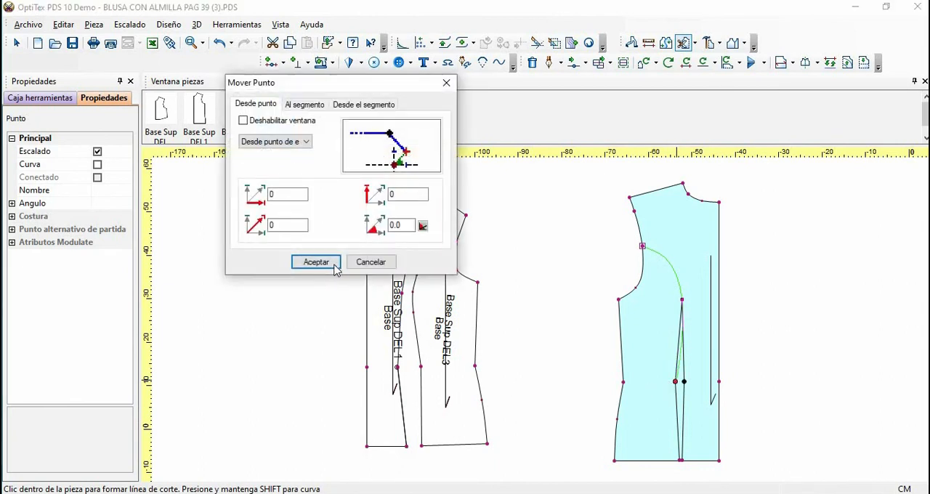
pyautogui.click(316, 262)
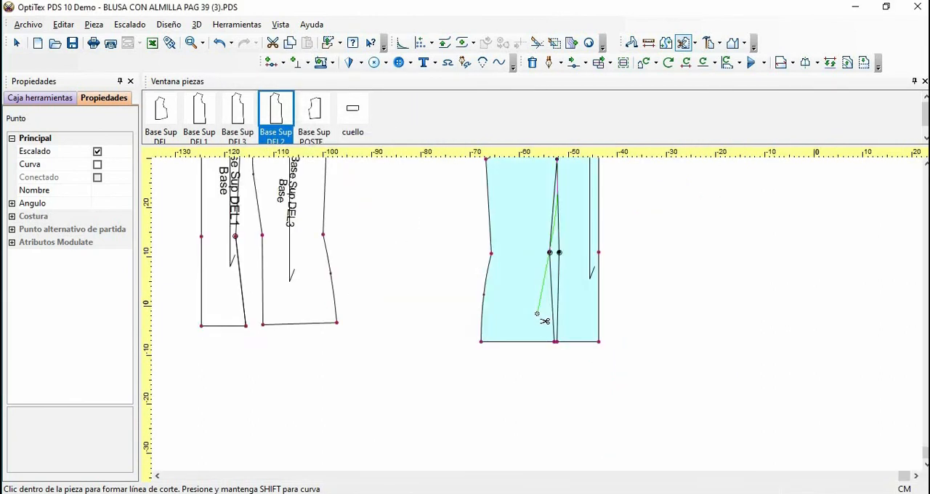
# End the curved cut at the side-facing dart leg's hem point and split the back bodice without setting seam attributes
pyautogui.scroll(3, 544, 321)
pyautogui.click(576, 383)
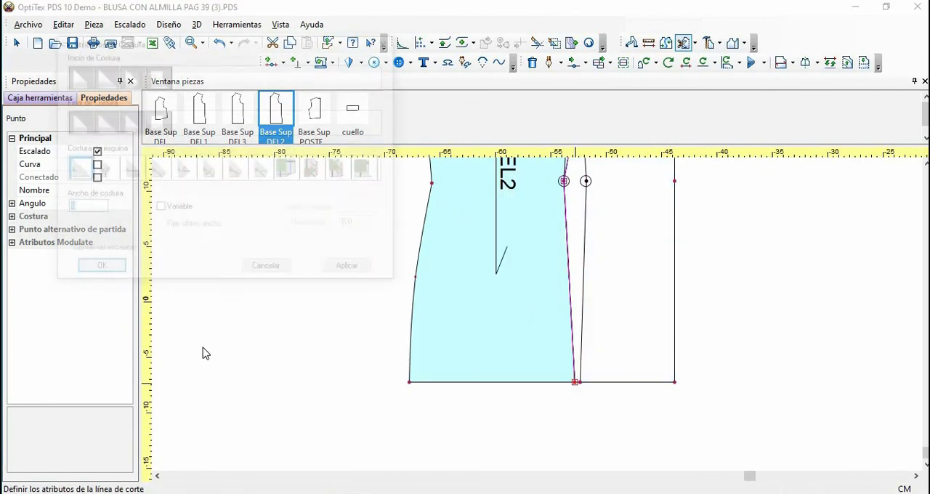
pyautogui.click(278, 270)
pyautogui.rightClick(741, 235)
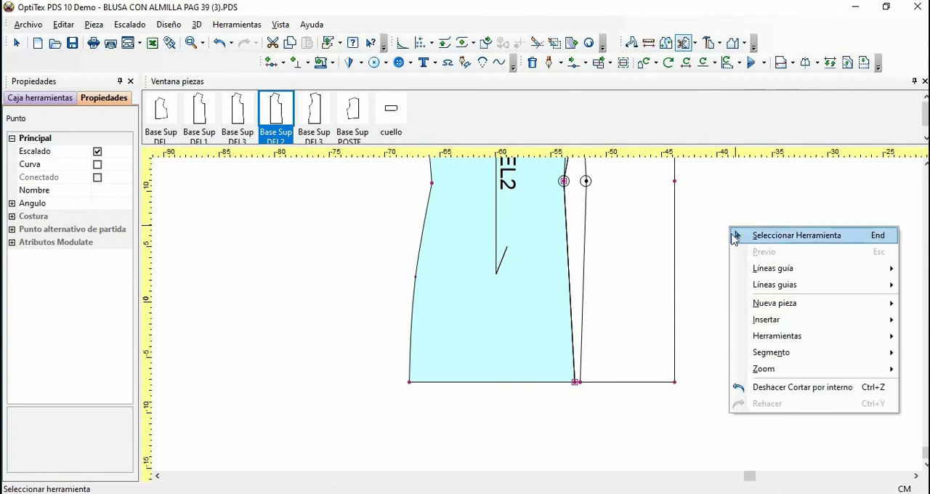
pyautogui.click(737, 237)
pyautogui.scroll(-3, 723, 247)
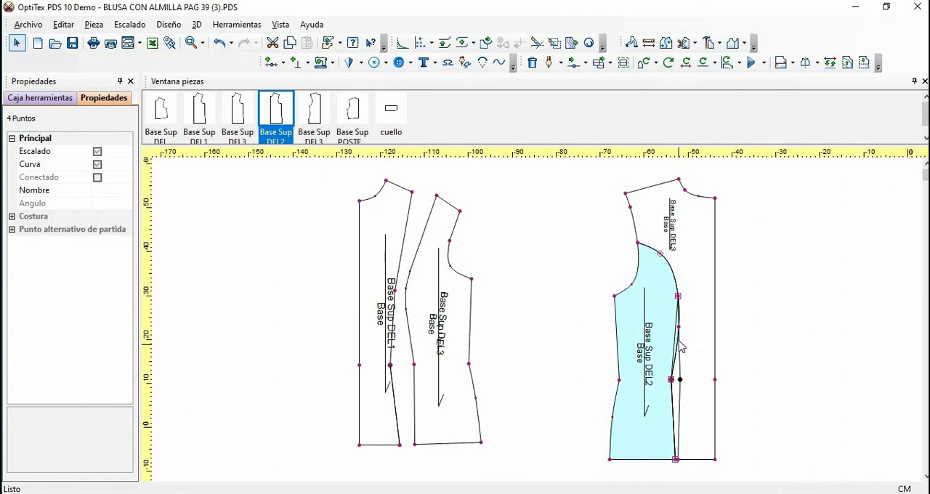
# Add a curve point midway along the side back panel's dart edge and move it inward onto the straight dart leg
pyautogui.scroll(2, 539, 321)
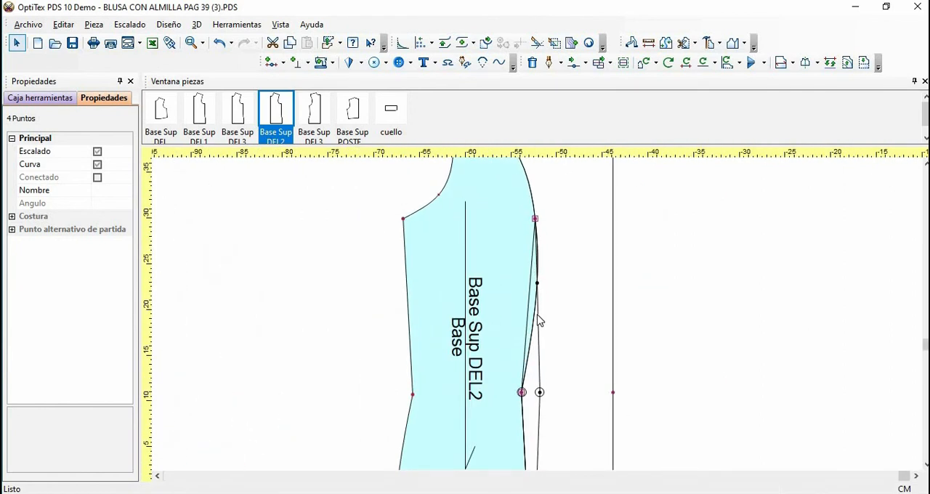
pyautogui.scroll(2, 539, 320)
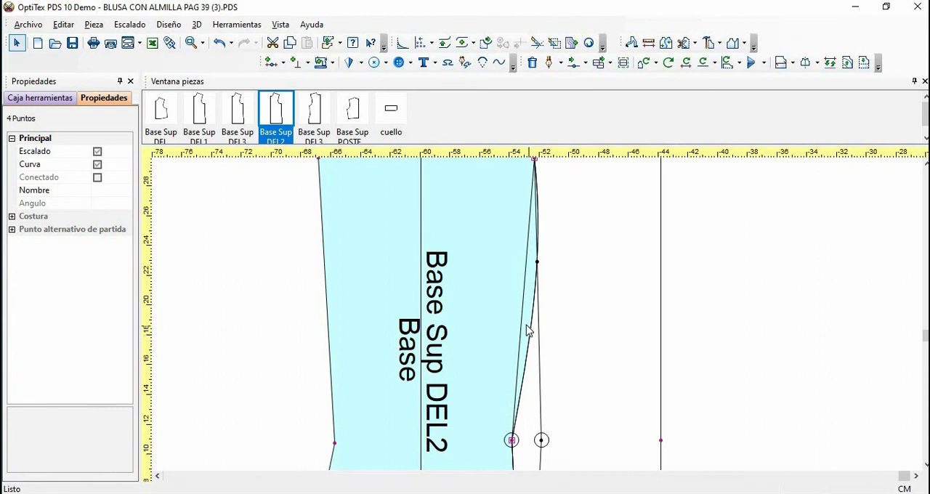
pyautogui.press('m')
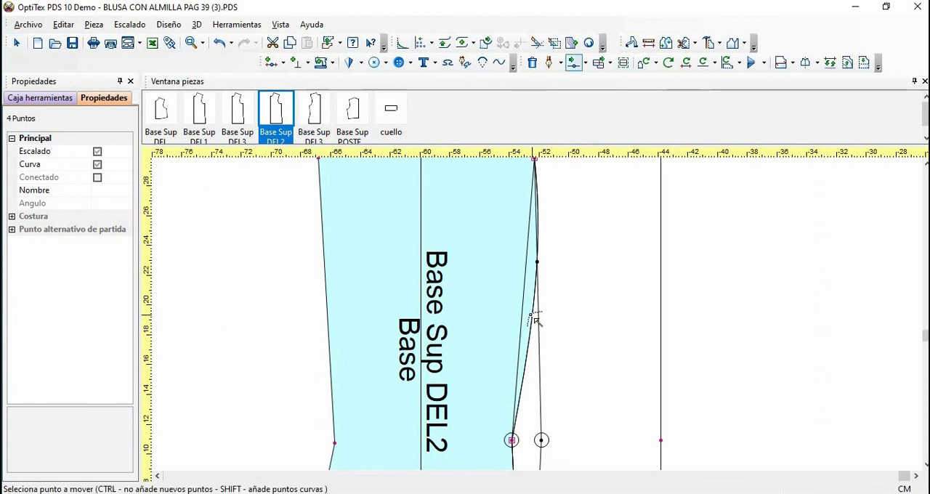
pyautogui.click(535, 319)
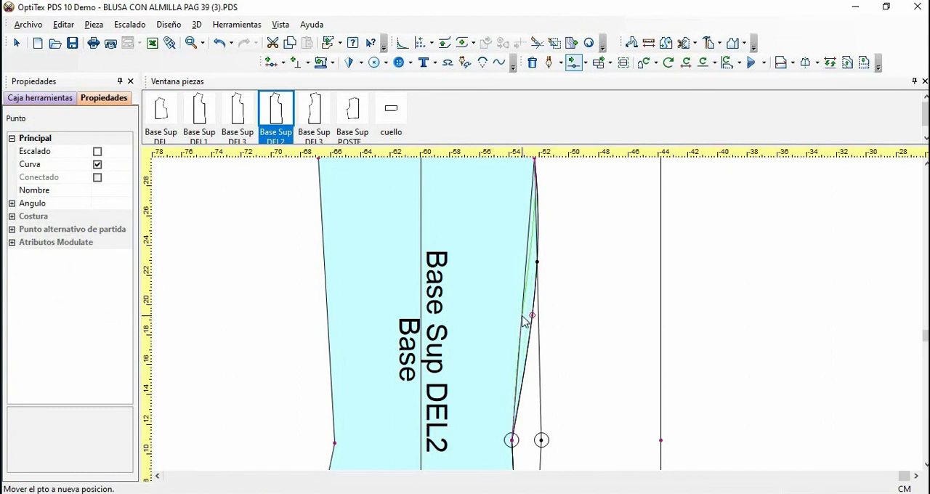
pyautogui.click(526, 321)
pyautogui.click(336, 264)
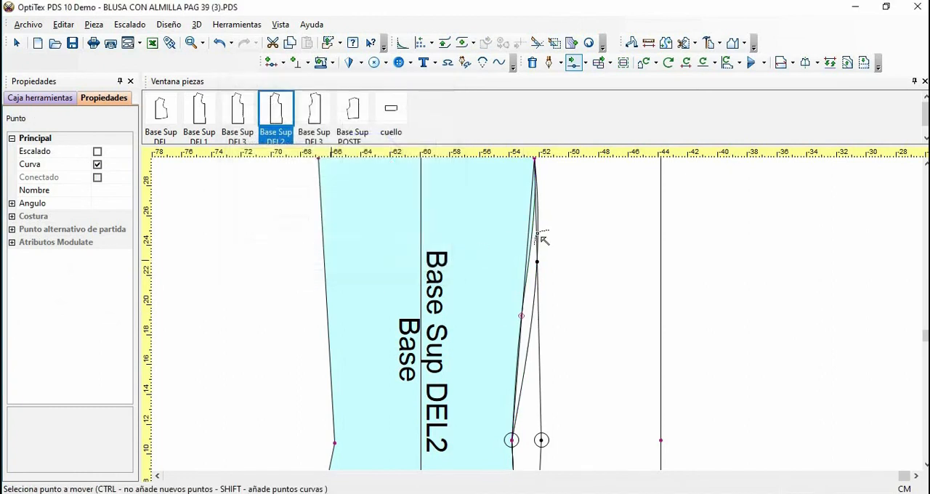
# Add a second curve point nearer the dart's upper tip and move it onto the straight dart leg, with offsets of 0
pyautogui.click(536, 238)
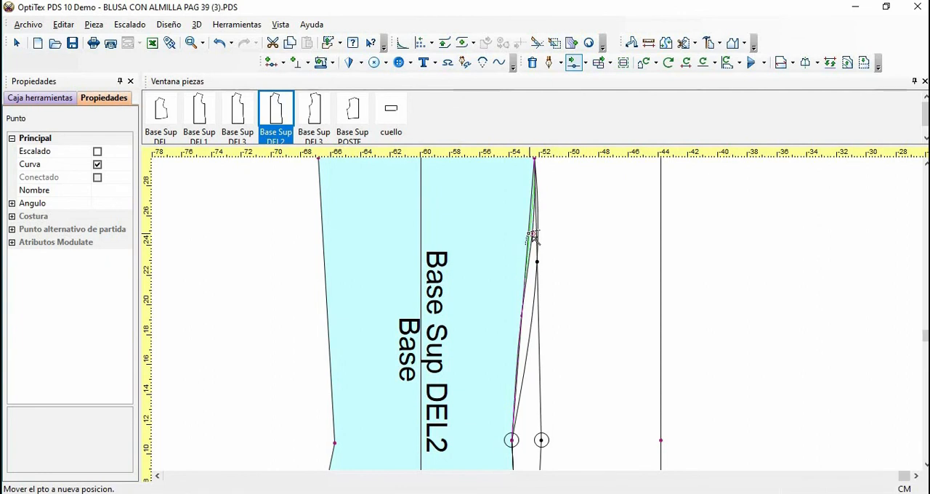
pyautogui.click(500, 252)
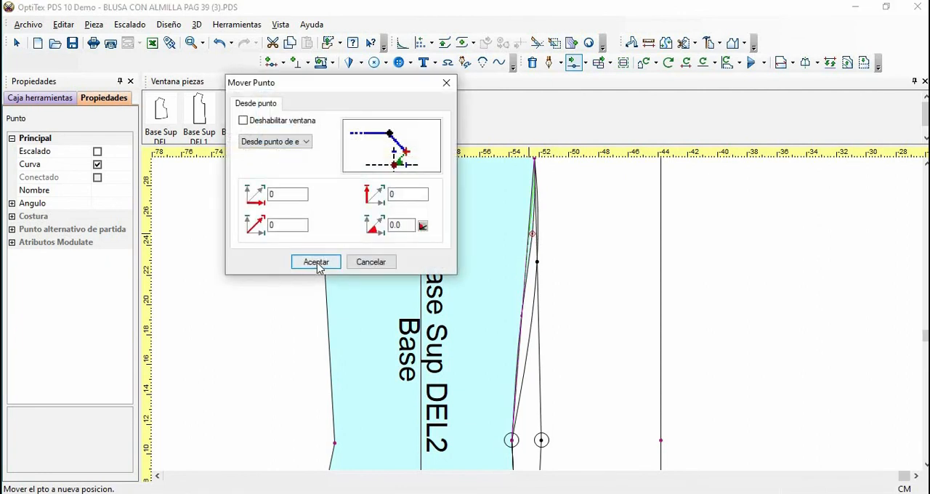
pyautogui.click(314, 262)
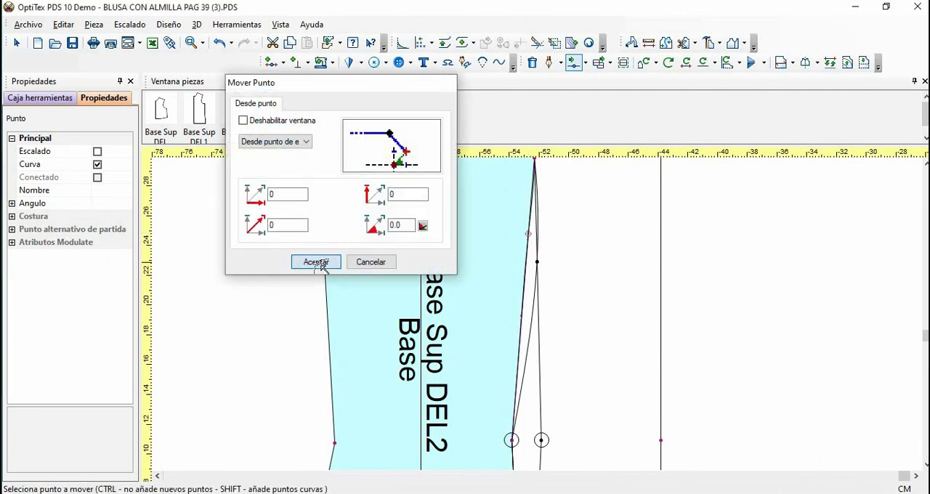
pyautogui.rightClick(684, 258)
pyautogui.click(694, 267)
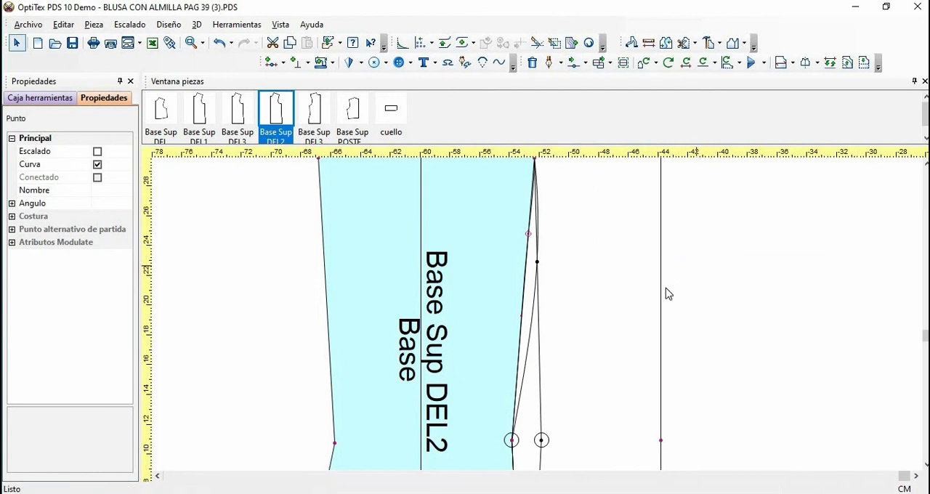
pyautogui.press('Home')
pyautogui.click(676, 298)
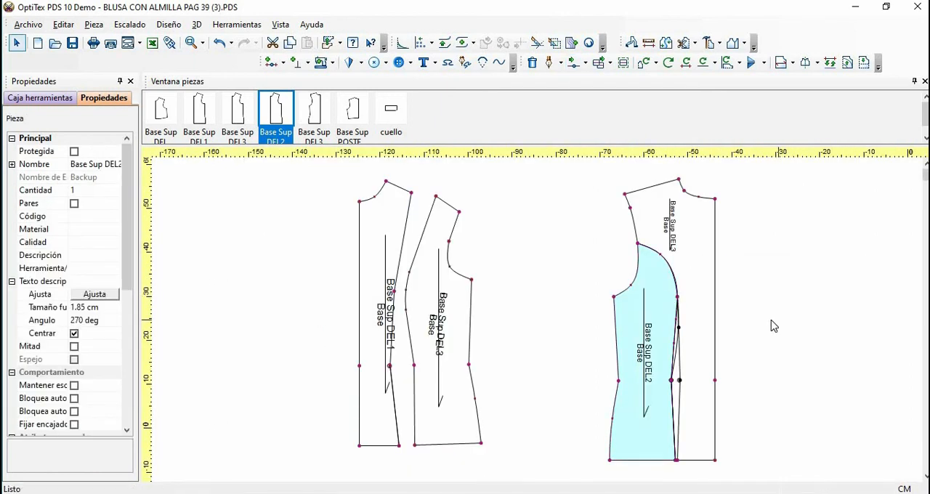
# Build a new piece from the side back panel area and place it between the front panels and the back bodice
pyautogui.click(720, 45)
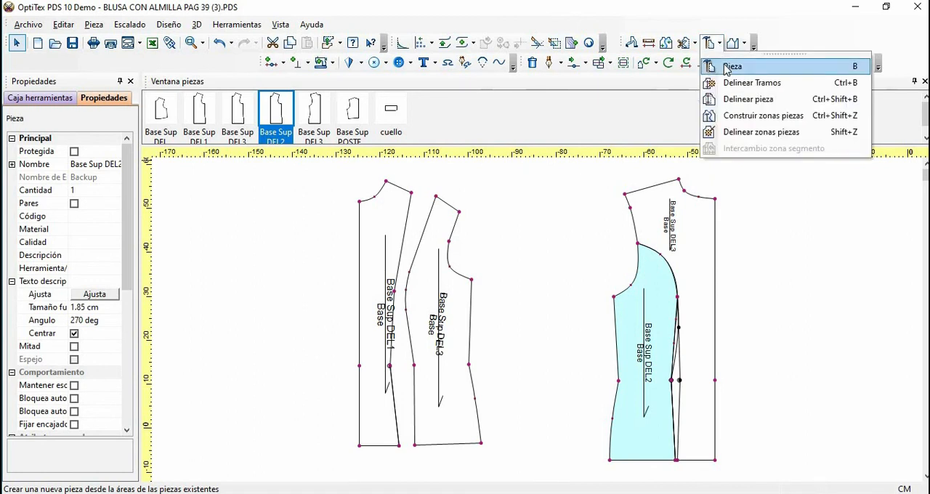
pyautogui.click(729, 67)
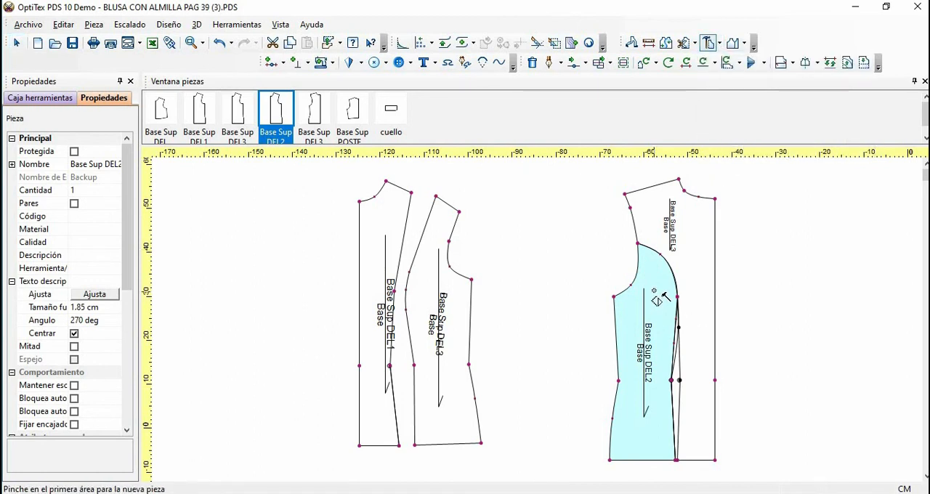
pyautogui.click(662, 292)
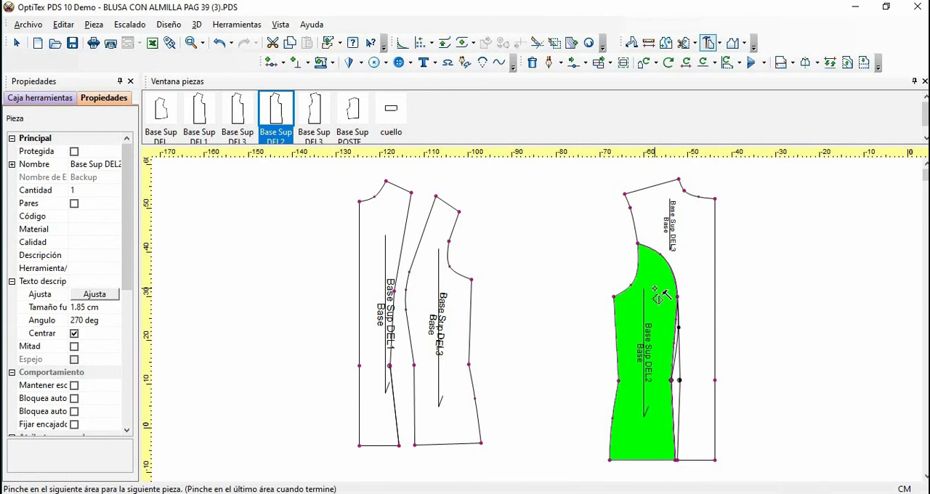
pyautogui.click(663, 294)
pyautogui.rightClick(751, 282)
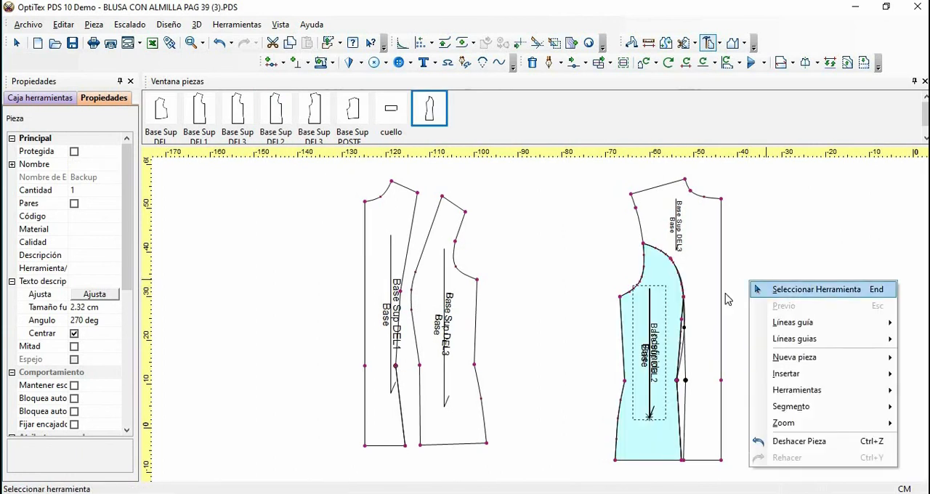
pyautogui.click(766, 289)
pyautogui.moveTo(667, 274); pyautogui.dragTo(585, 266)
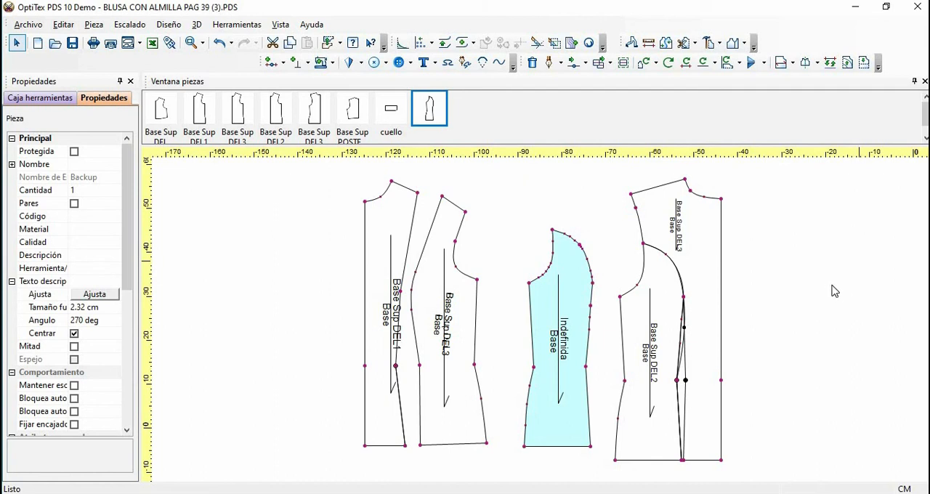
# Build a new piece from the centre back panel area, excluding the dart wedge
pyautogui.click(695, 44)
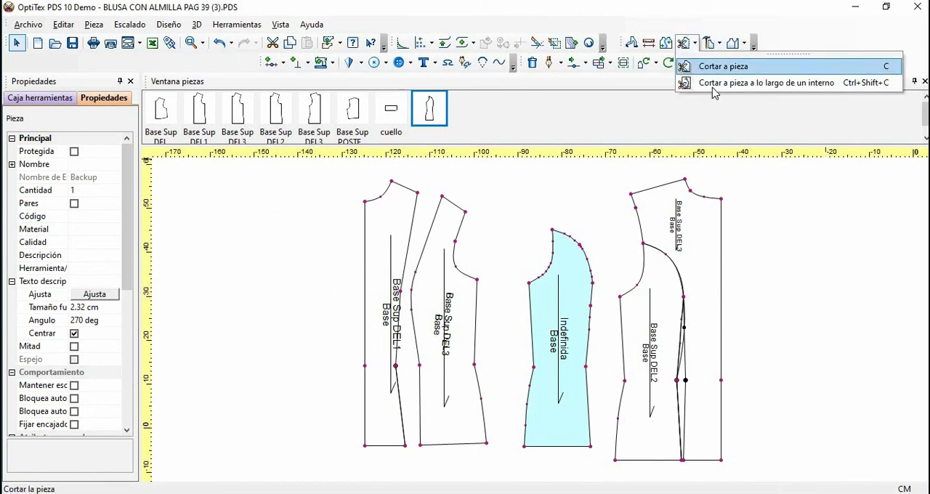
pyautogui.click(716, 85)
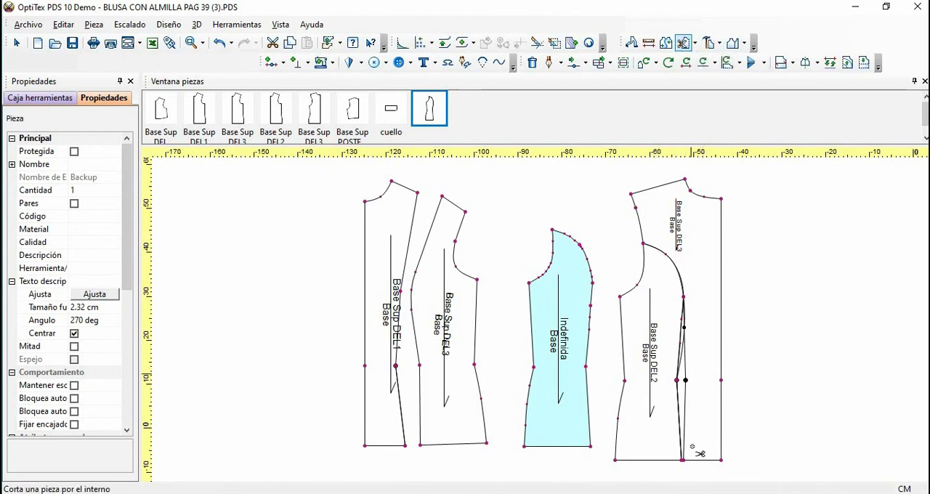
pyautogui.click(719, 43)
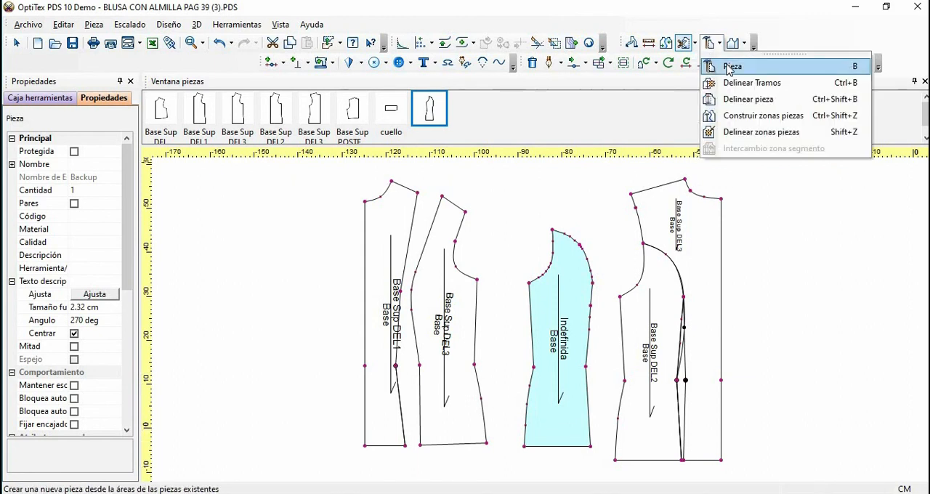
pyautogui.click(727, 65)
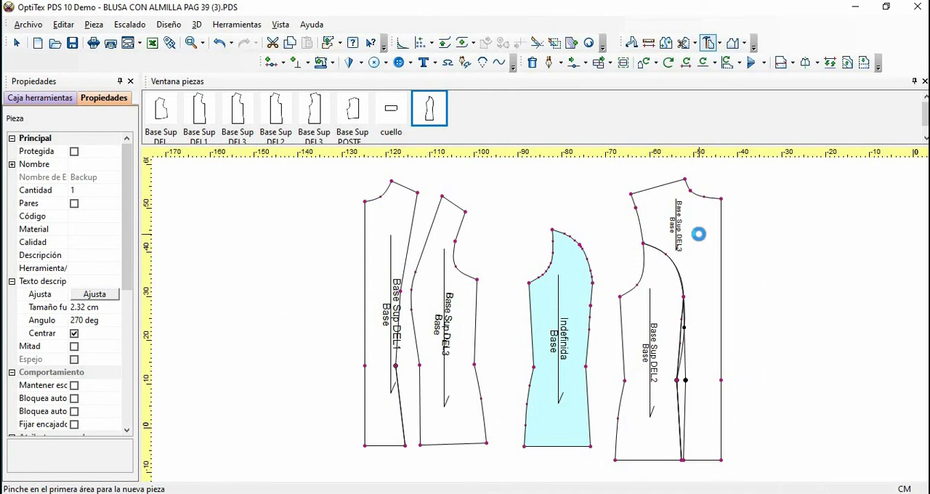
pyautogui.click(703, 243)
pyautogui.click(704, 243)
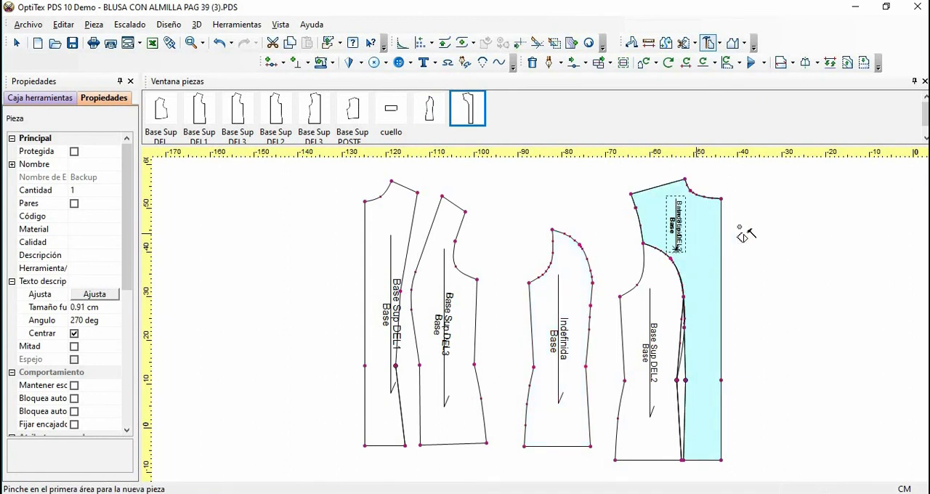
pyautogui.rightClick(763, 238)
pyautogui.click(770, 238)
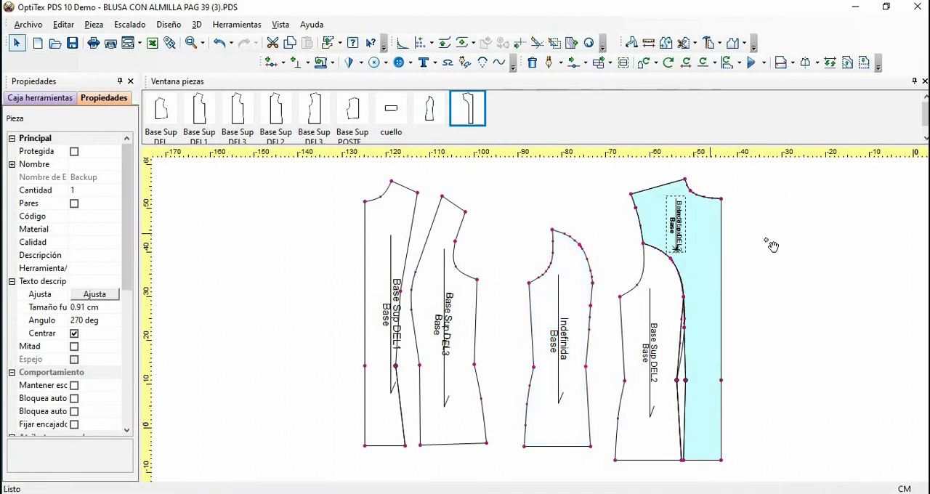
# Move the new centre back piece clear of the original back bodice and set the new side back piece beside it
pyautogui.click(871, 243)
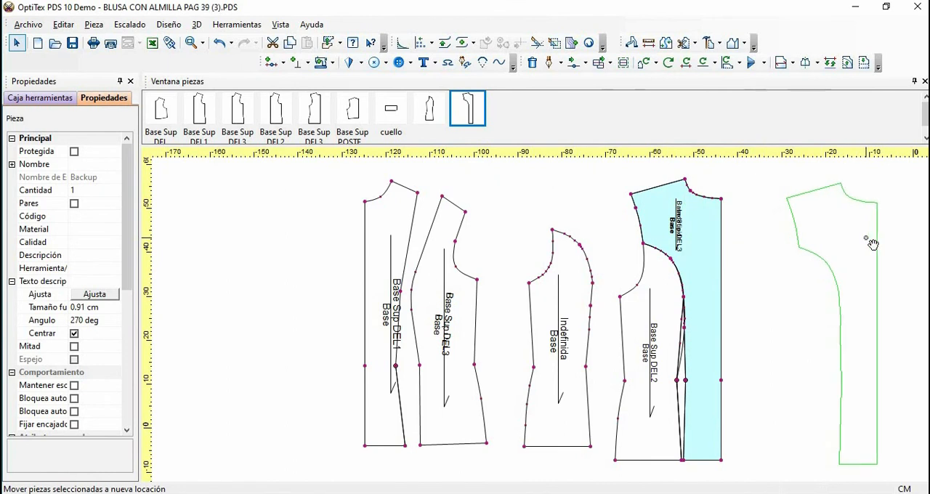
pyautogui.click(587, 268)
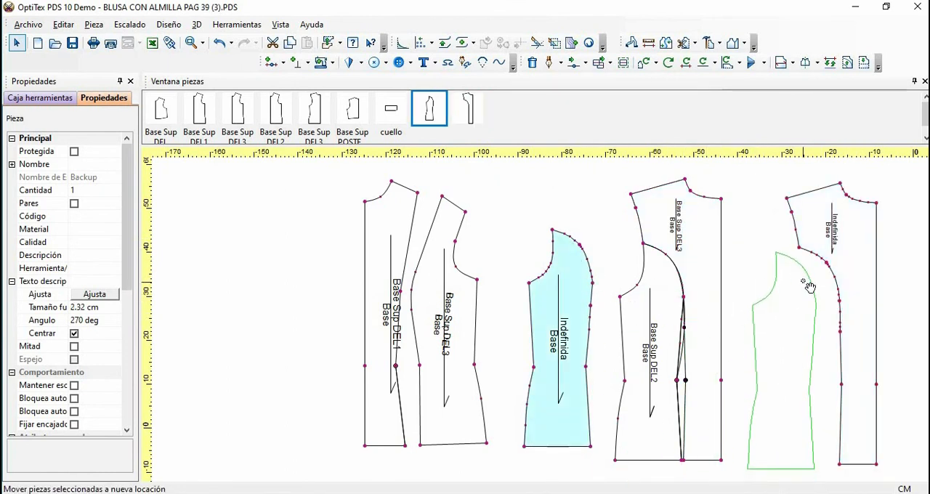
pyautogui.click(810, 287)
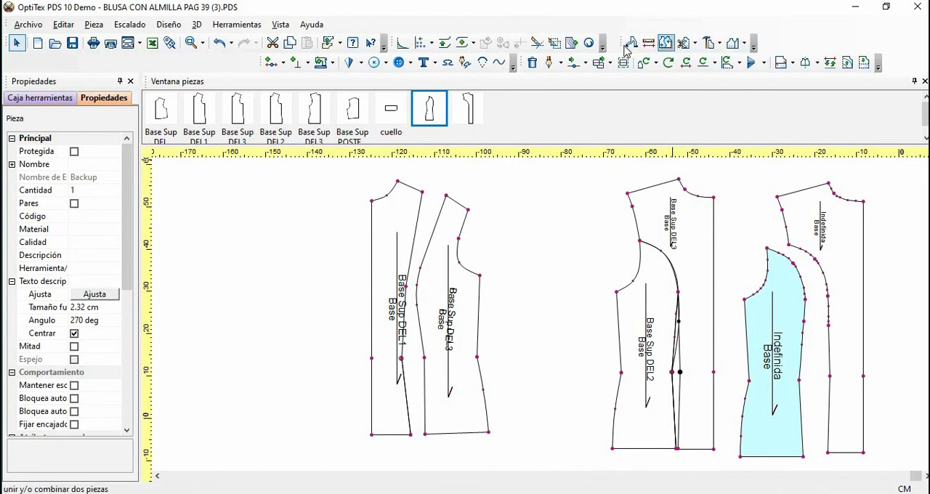
# Float the Pieza tool group over the work area and look through its cutting, building and folding options
pyautogui.moveTo(626, 48); pyautogui.dragTo(501, 181)
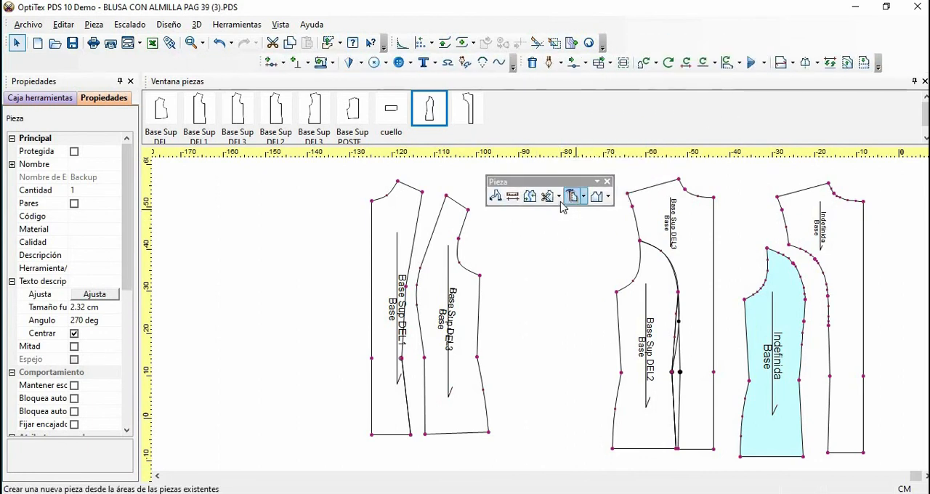
pyautogui.click(557, 197)
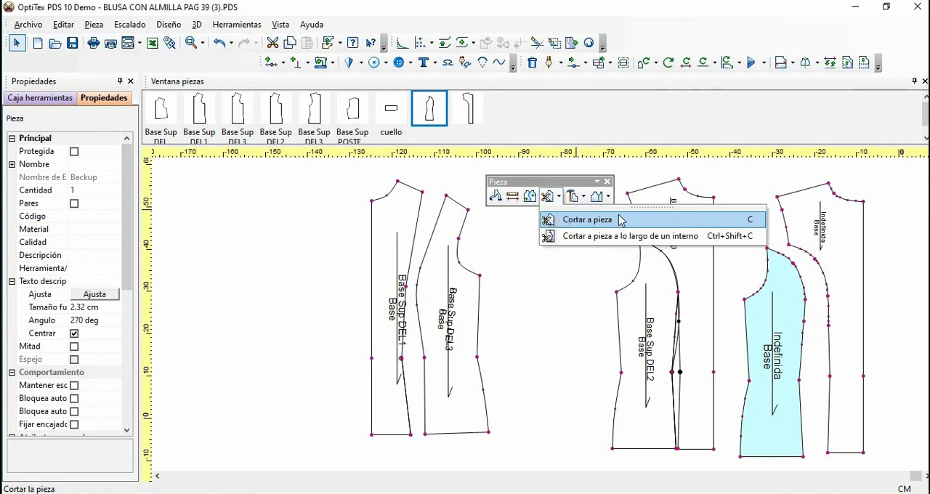
pyautogui.click(583, 197)
pyautogui.click(608, 197)
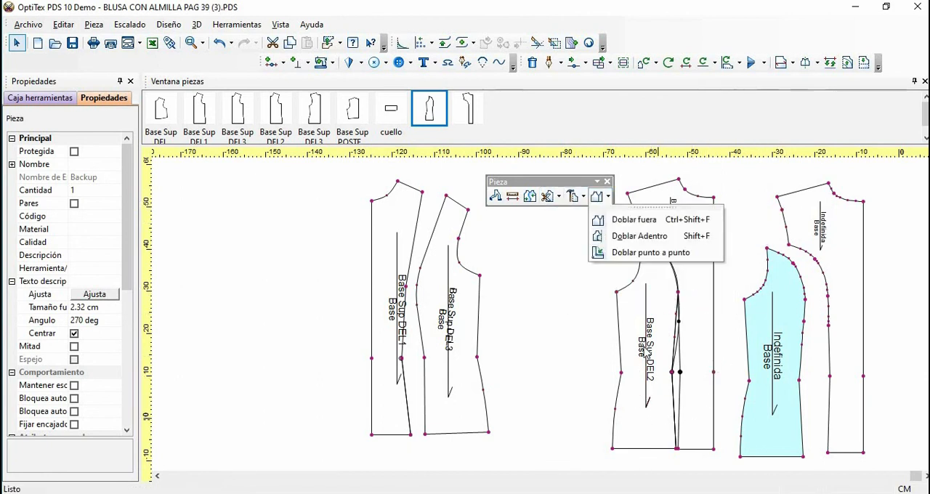
pyautogui.click(551, 359)
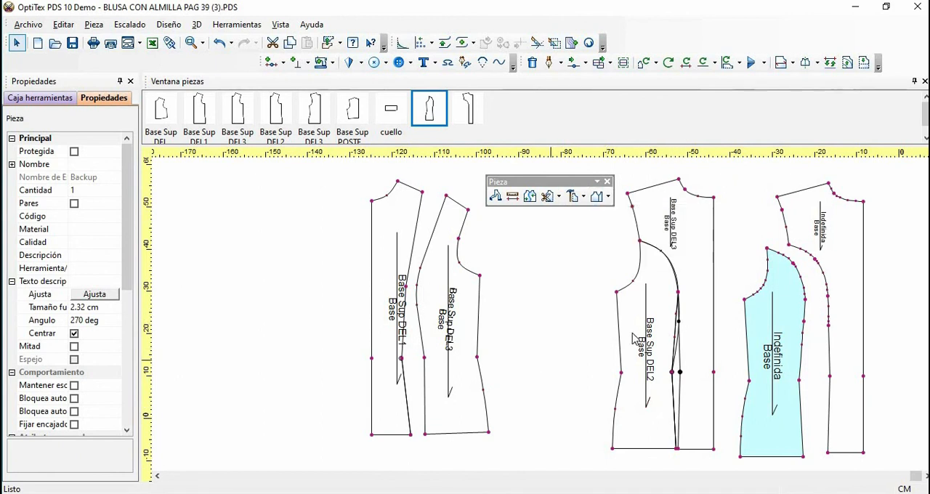